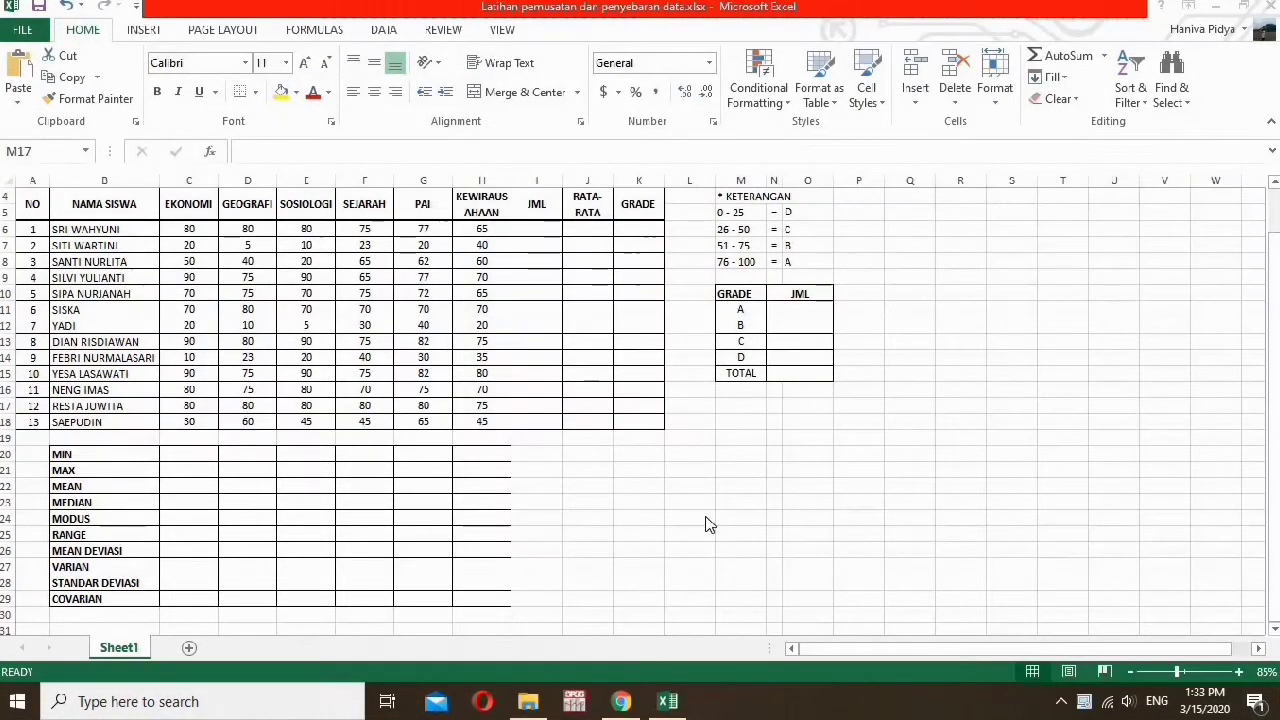
- Total the first student's scores in I6 with =SUM(C6:H6) and fill the formula down to I18
{"action": "left_click", "coordinate": [531, 230]}
{"action": "type", "text": "=SUM"}
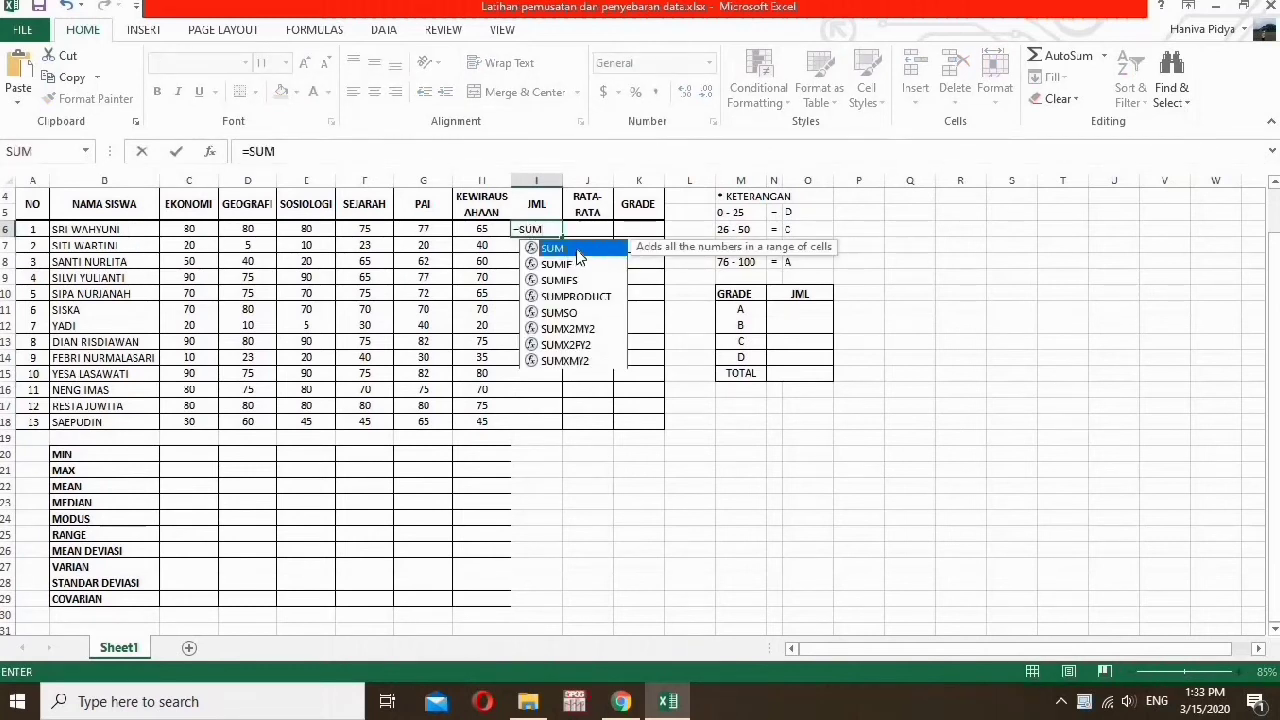
{"action": "type", "text": "("}
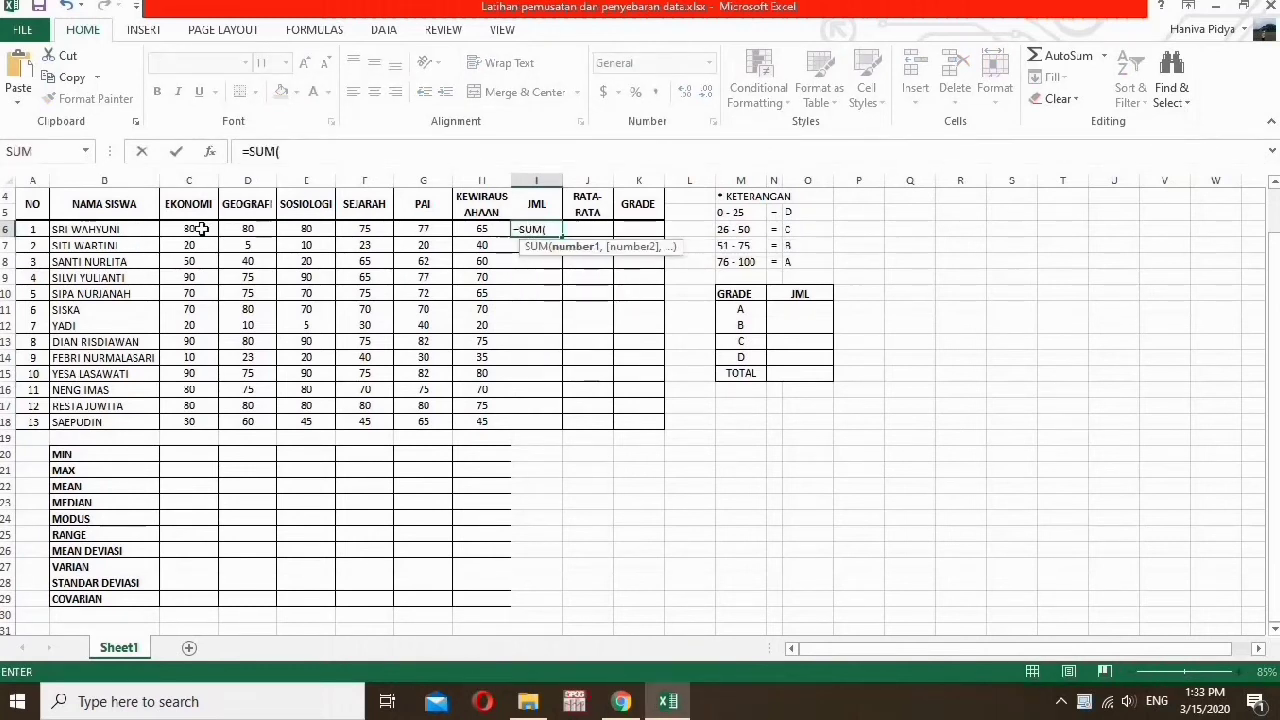
{"action": "left_click_drag", "start_coordinate": [201, 229], "coordinate": [457, 233]}
{"action": "key", "text": "Return"}
{"action": "left_click", "coordinate": [552, 230]}
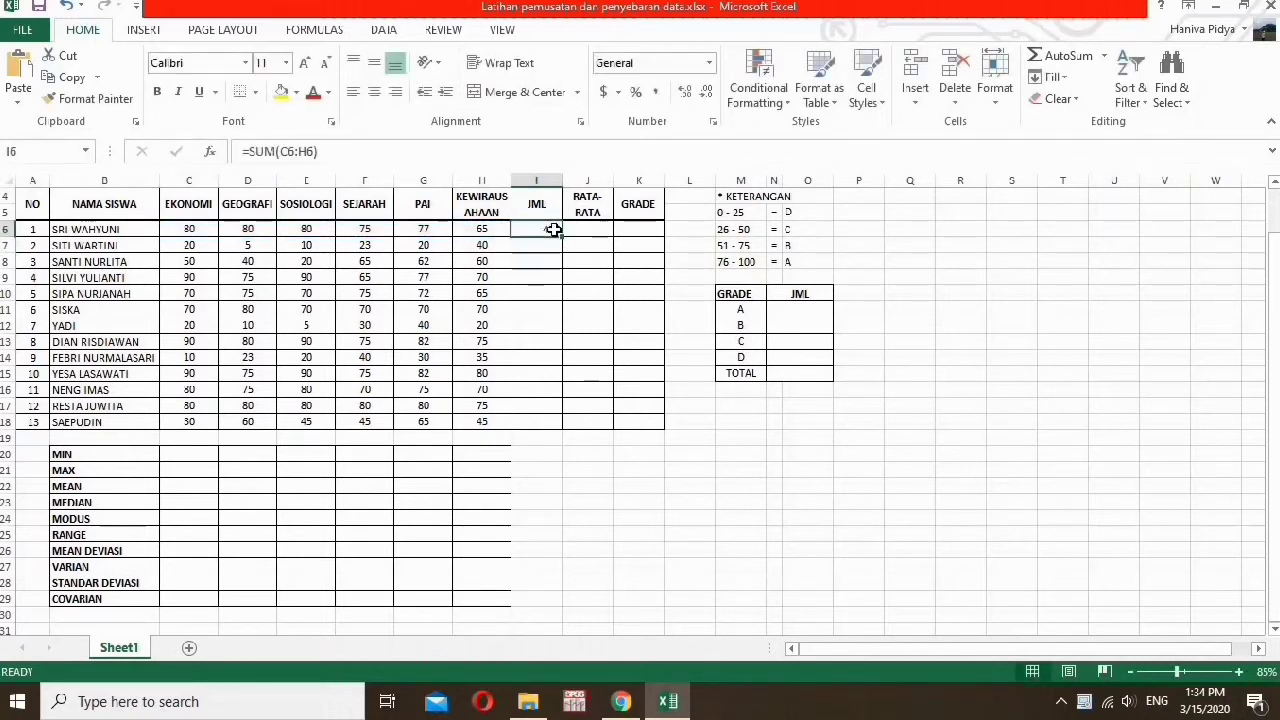
{"action": "left_click_drag", "start_coordinate": [560, 233], "coordinate": [564, 427]}
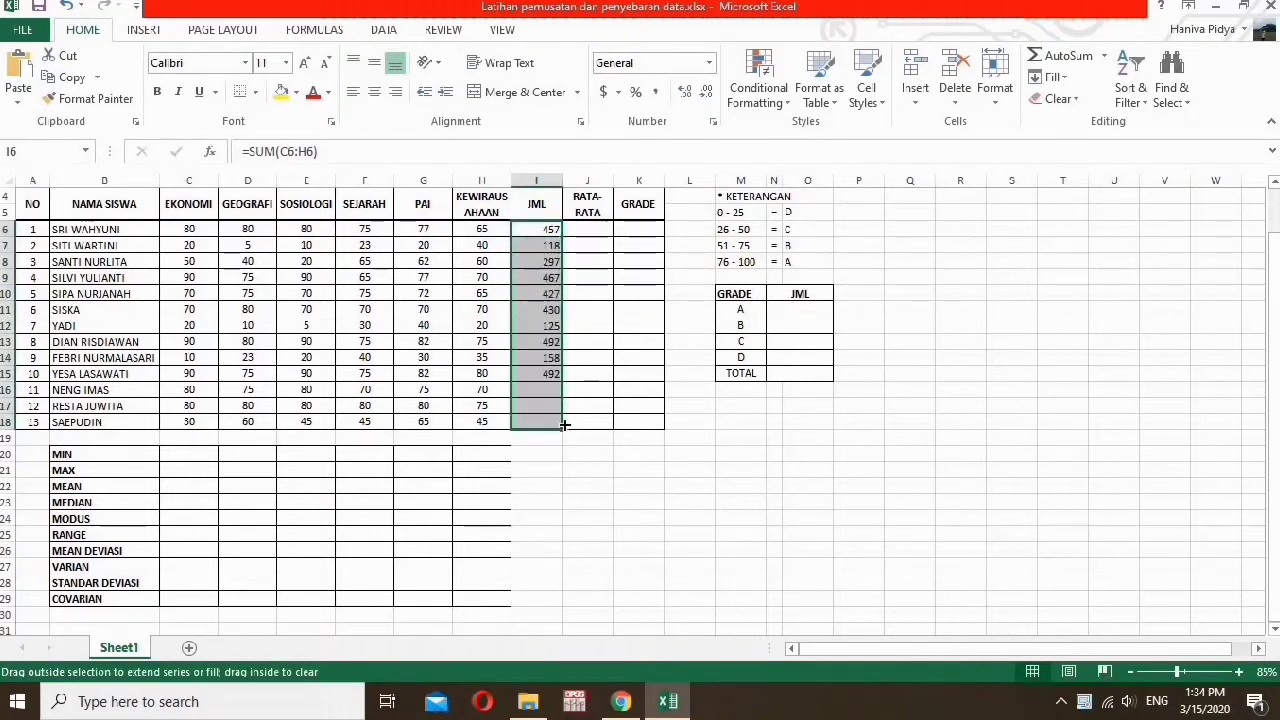
- Calculate the first student's average in J6 with =AVERAGE(C6:H6) and fill the formula down to J18
{"action": "left_click", "coordinate": [591, 232]}
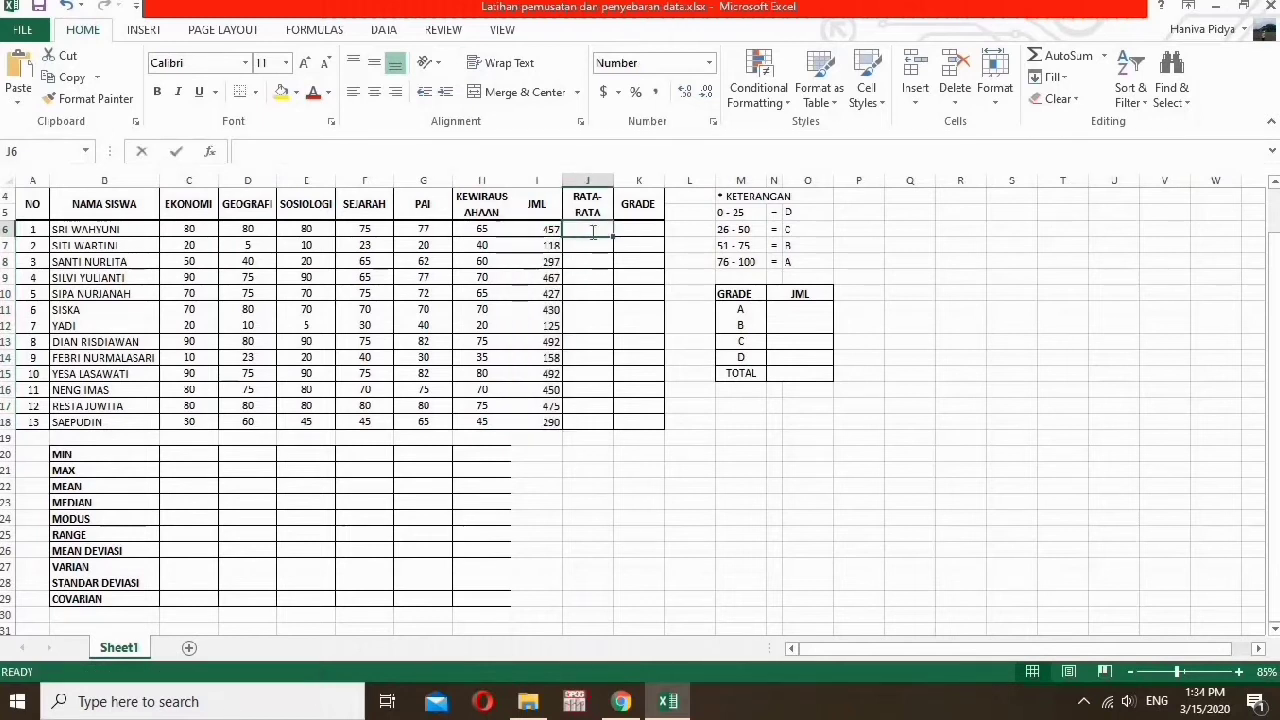
{"action": "type", "text": "=AVE"}
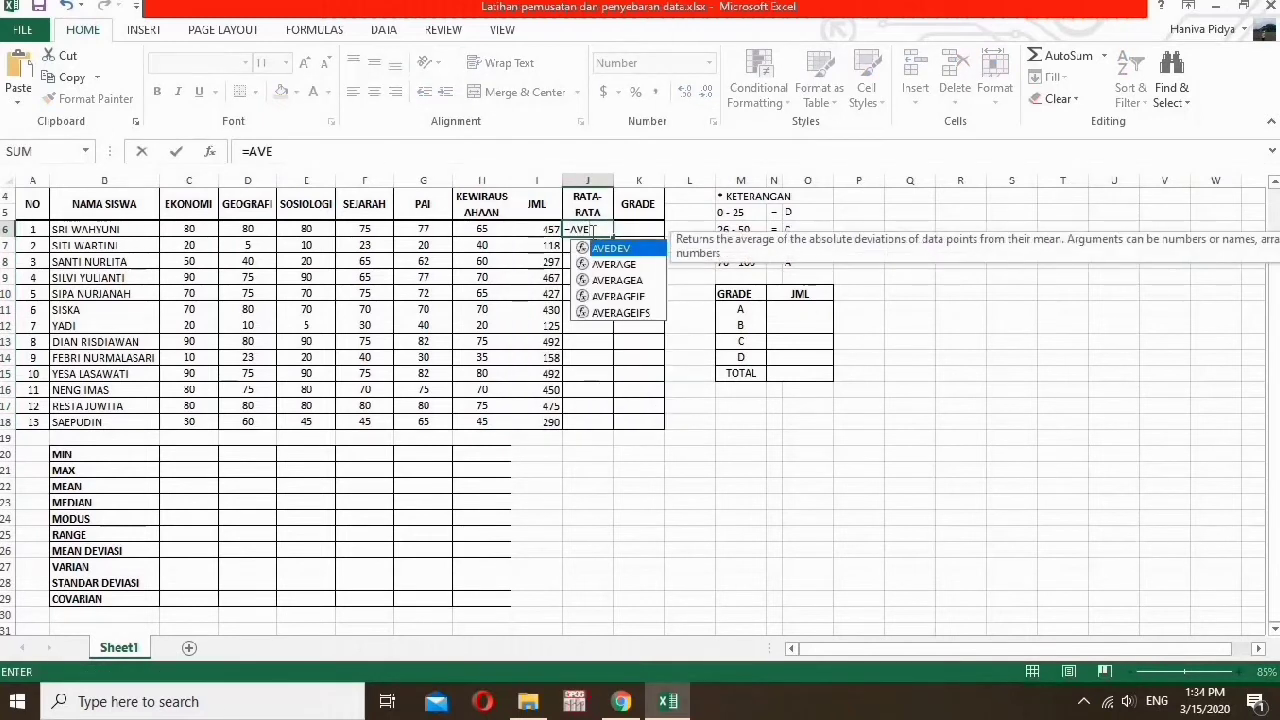
{"action": "left_click", "coordinate": [612, 263]}
{"action": "double_click", "coordinate": [612, 262]}
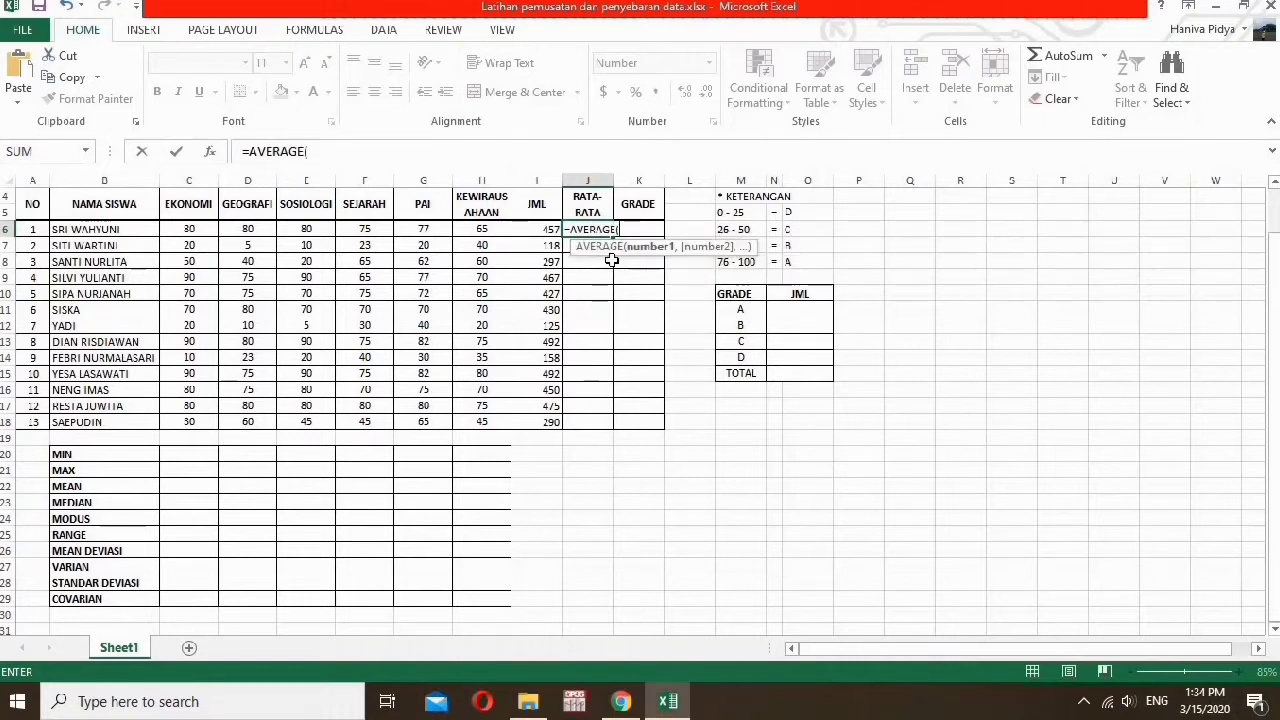
{"action": "left_click", "coordinate": [213, 232]}
{"action": "mouse_move", "coordinate": [217, 232]}
{"action": "left_mouse_down"}
{"action": "mouse_move", "coordinate": [232, 236]}
{"action": "mouse_move", "coordinate": [208, 229]}
{"action": "left_mouse_up"}
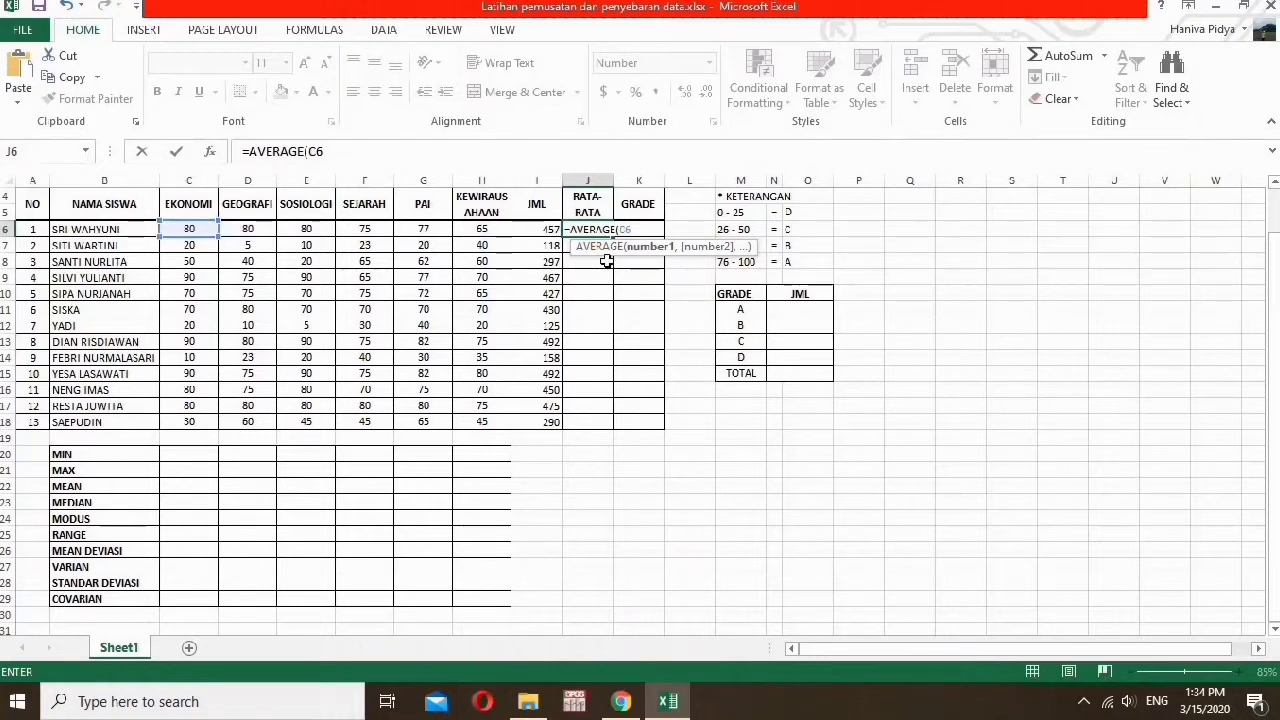
{"action": "key", "text": "BackSpace"}
{"action": "key", "text": "BackSpace"}
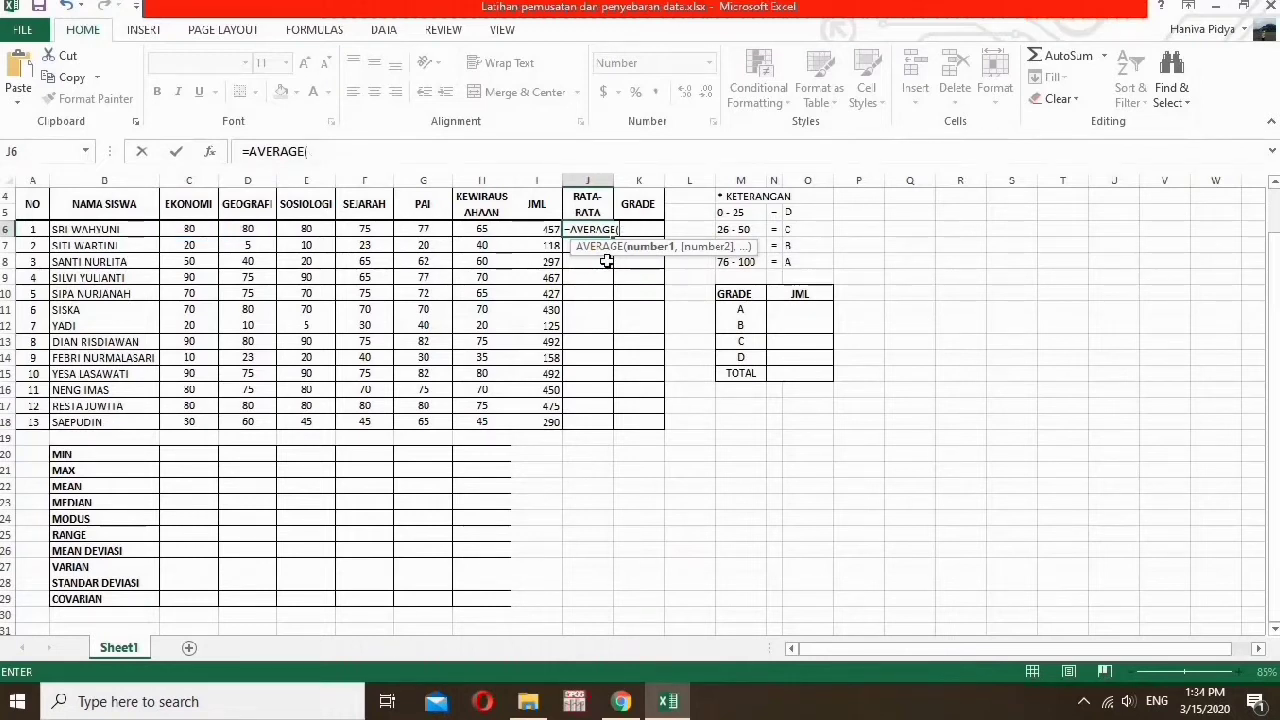
{"action": "left_click", "coordinate": [198, 231]}
{"action": "left_click_drag", "start_coordinate": [198, 231], "coordinate": [493, 233]}
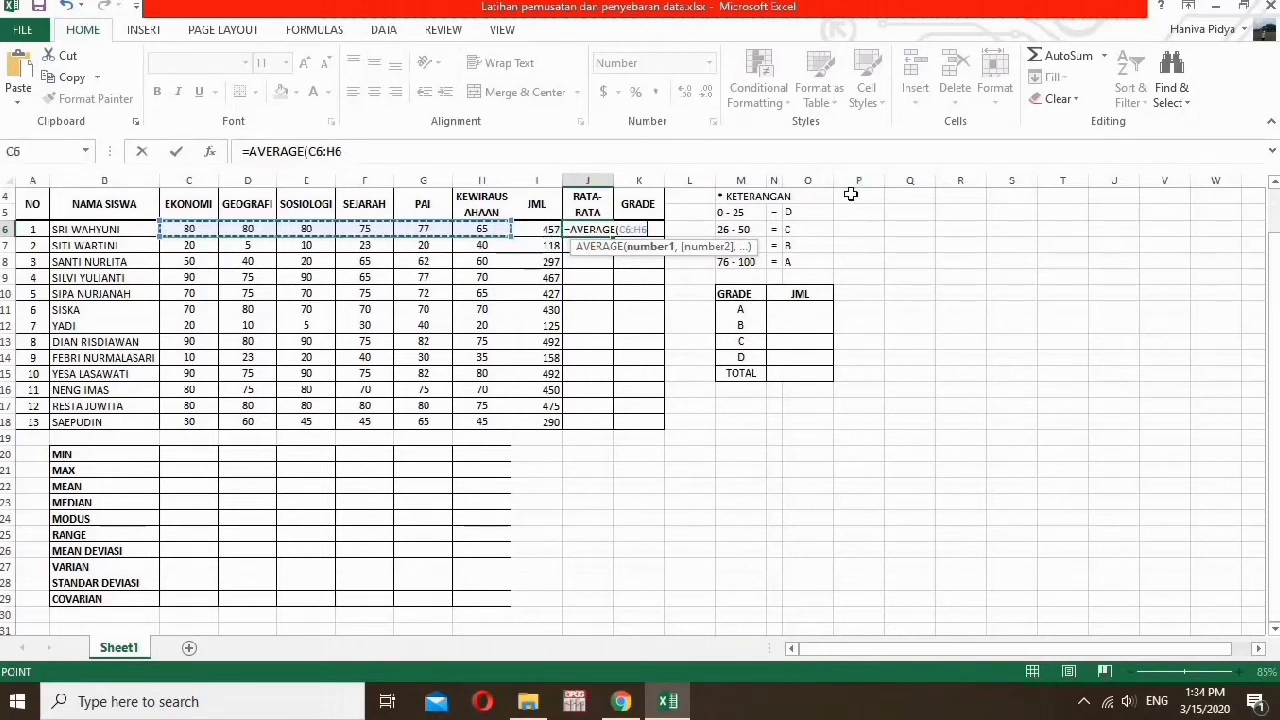
{"action": "type", "text": ")"}
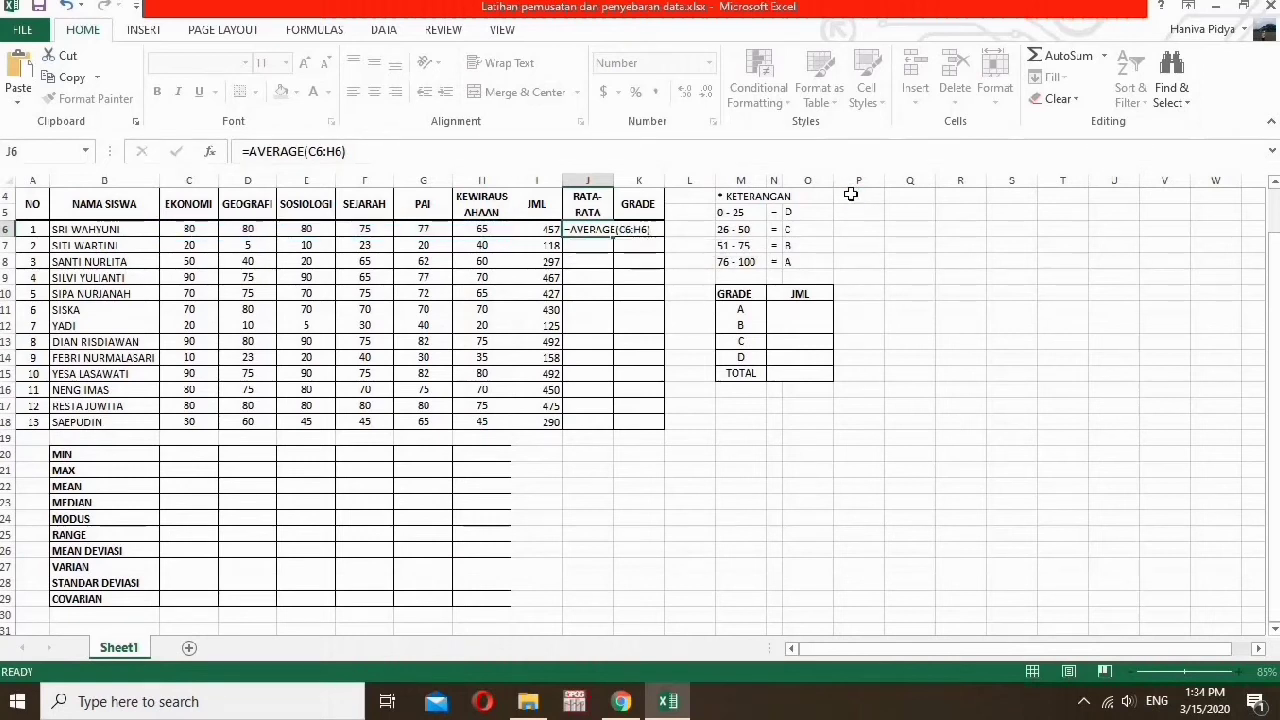
{"action": "key", "text": "Return"}
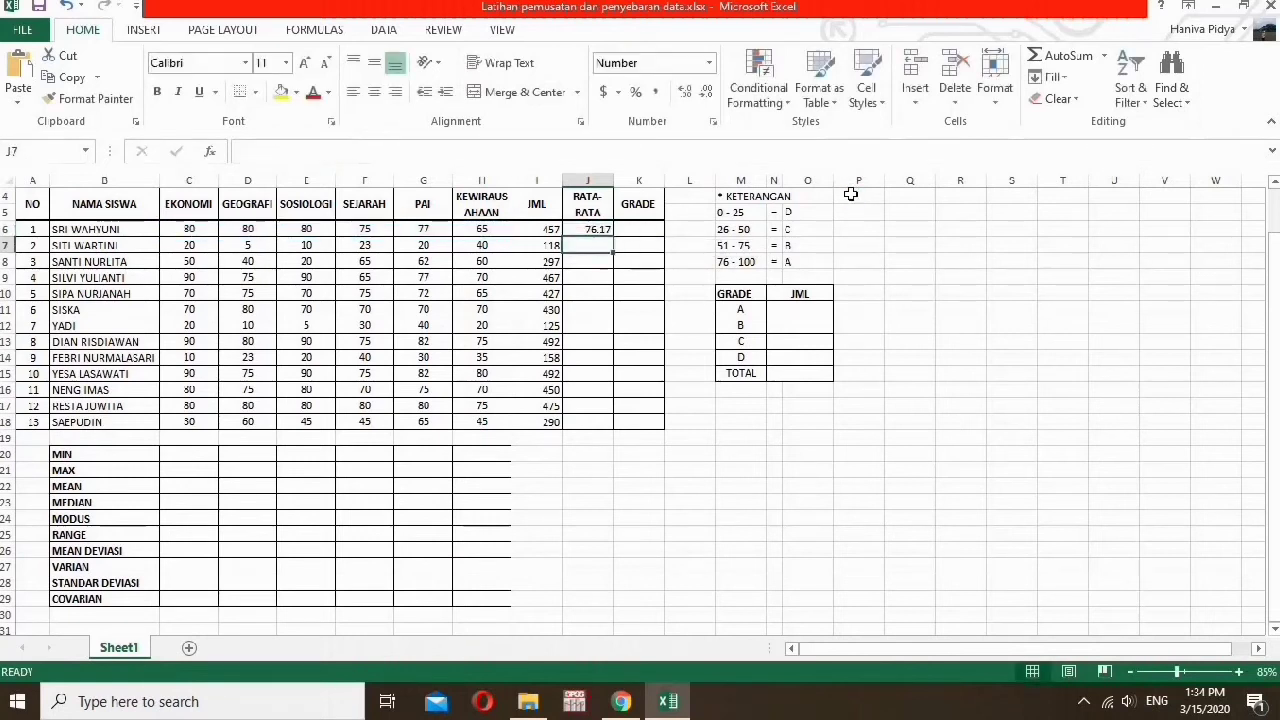
{"action": "left_click", "coordinate": [598, 230]}
{"action": "left_click_drag", "start_coordinate": [613, 238], "coordinate": [602, 421]}
- Begin an IF formula in K6 that returns "A" when J6>=76
{"action": "left_click", "coordinate": [644, 229]}
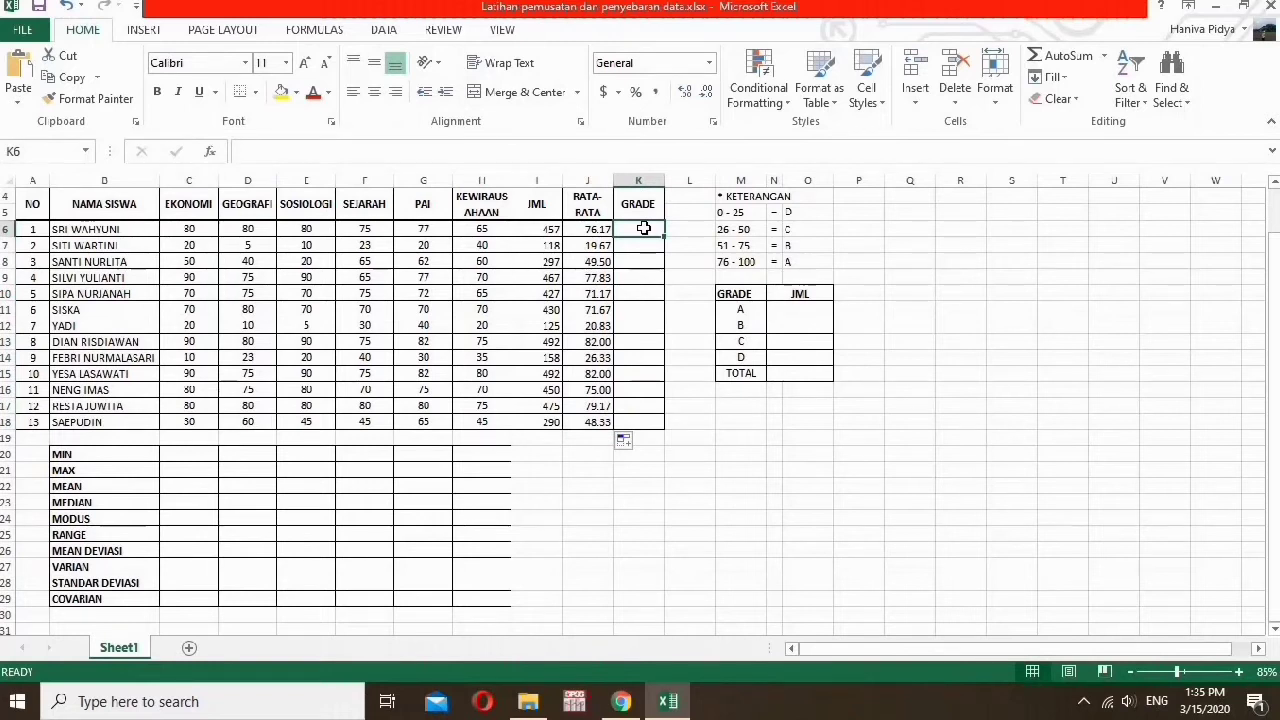
{"action": "type", "text": "IF"}
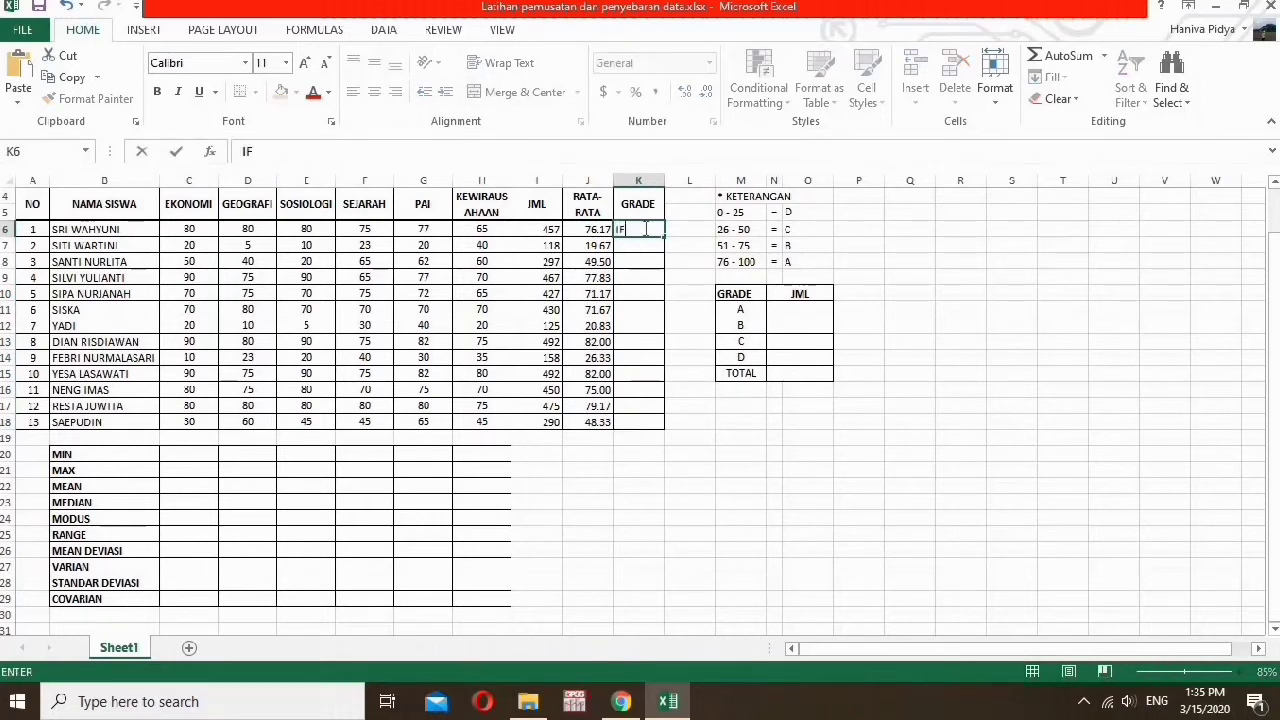
{"action": "key", "text": "BackSpace"}
{"action": "key", "text": "BackSpace"}
{"action": "type", "text": "=IF"}
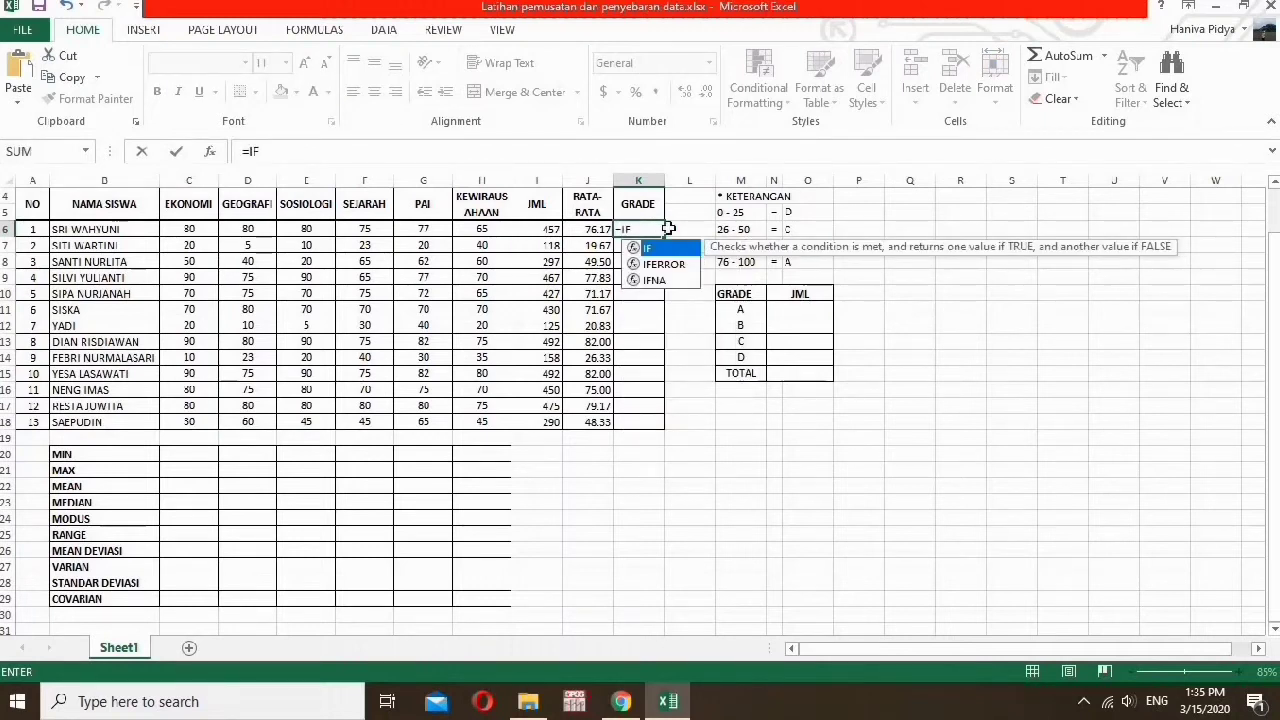
{"action": "type", "text": "("}
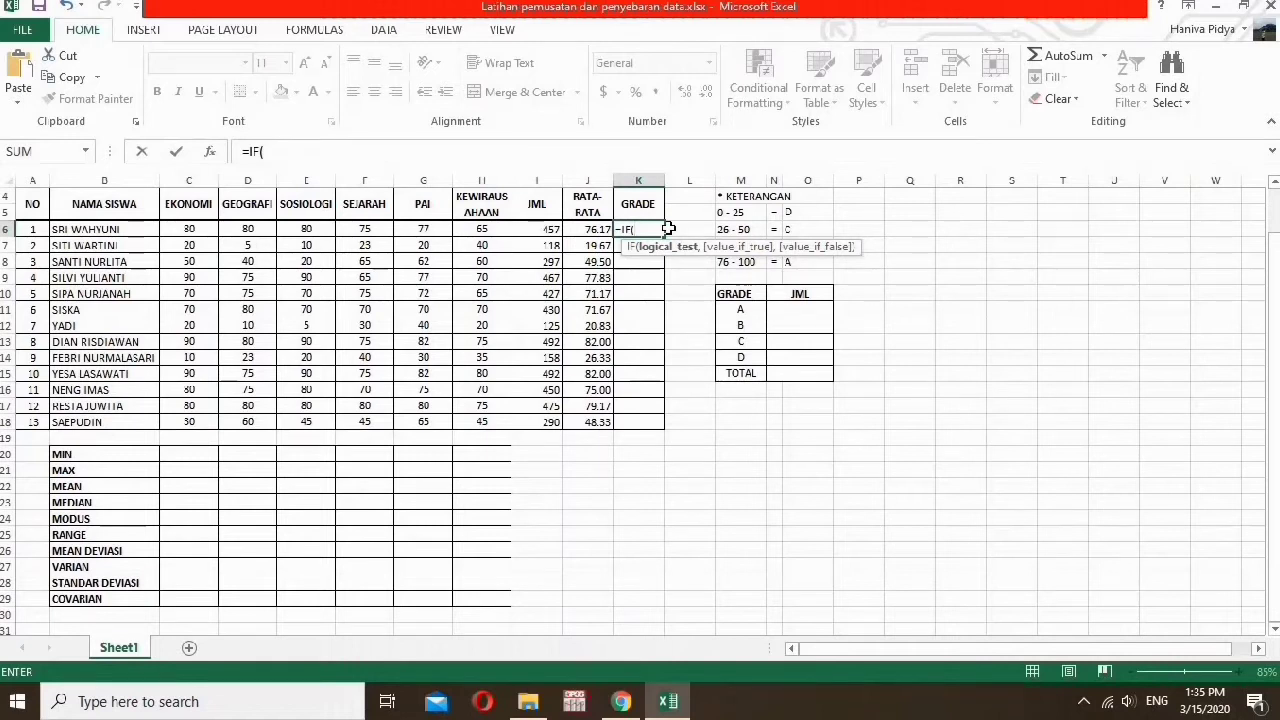
{"action": "left_click", "coordinate": [590, 231]}
{"action": "type", "text": ">"}
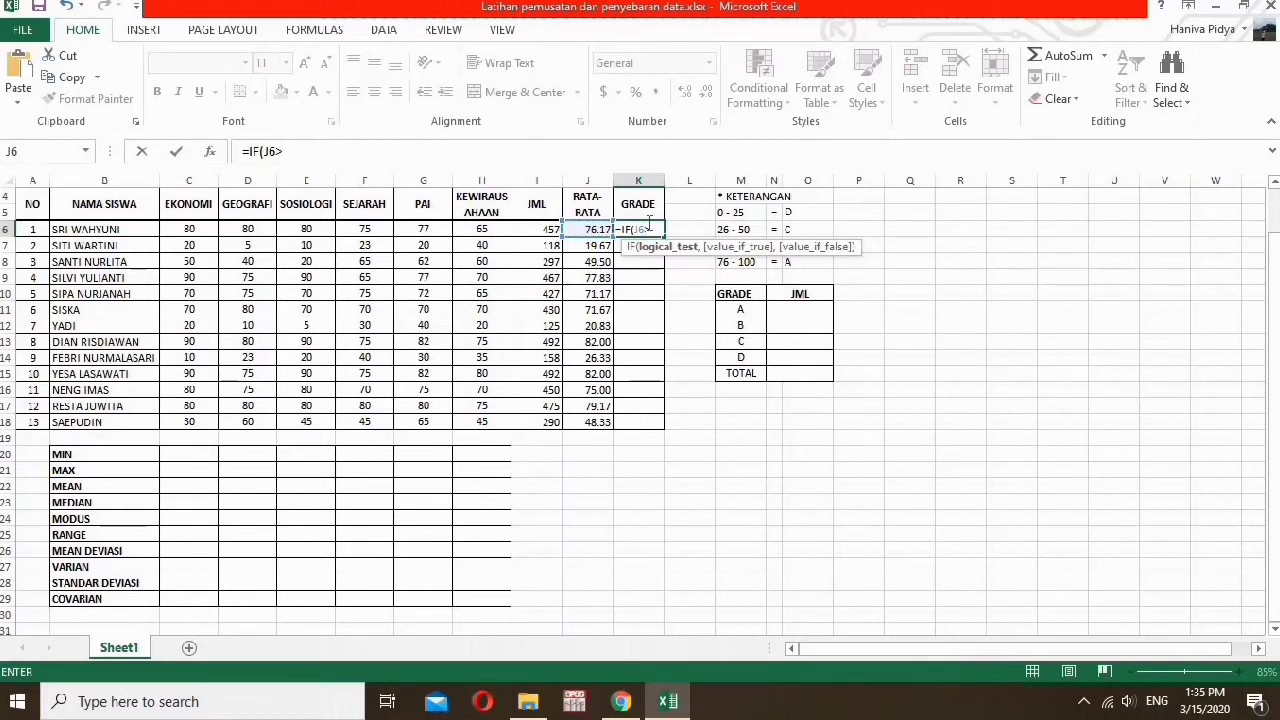
{"action": "type", "text": "=76,"}
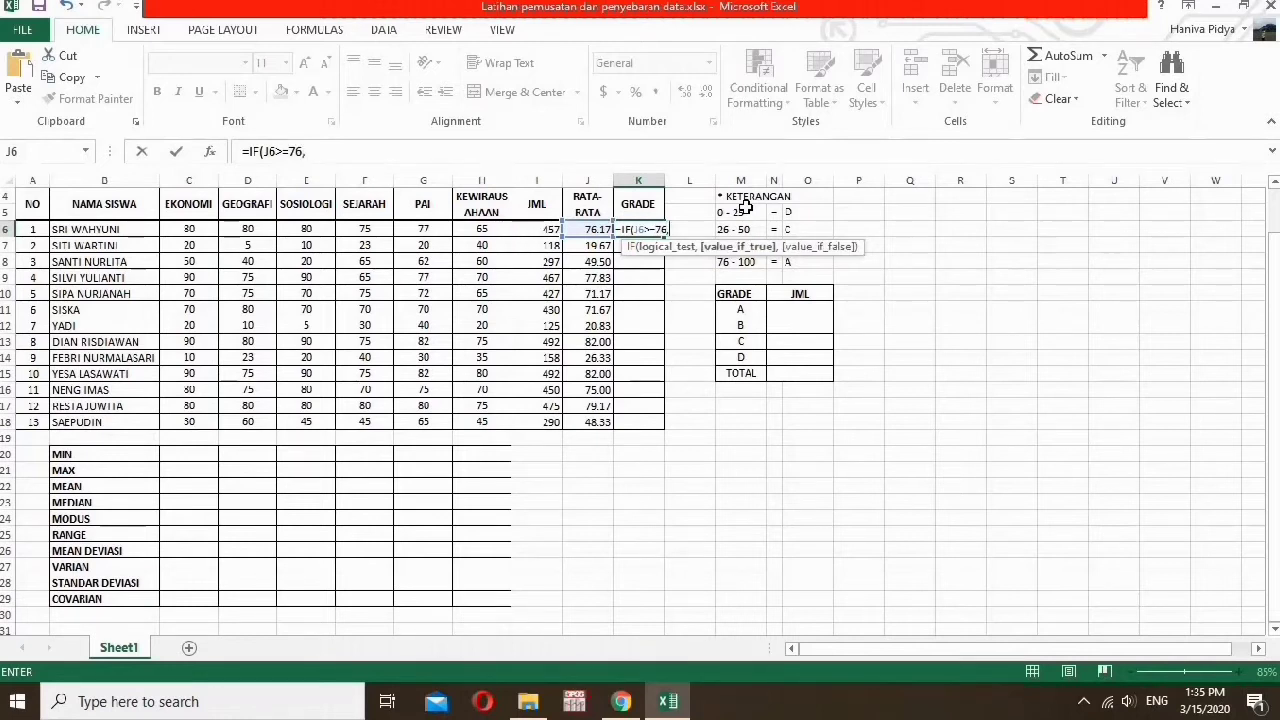
{"action": "type", "text": "\"A\","}
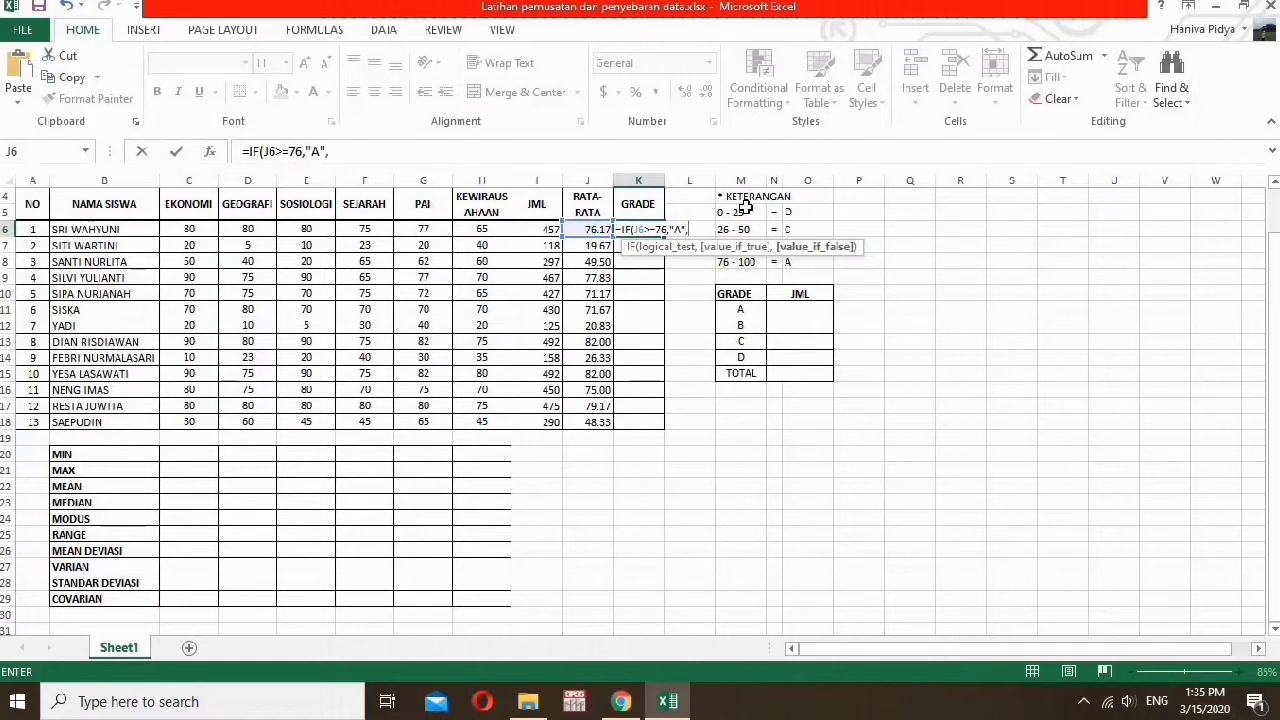
- Nest a second IF in the K6 grade formula that returns "B" when J6>51
{"action": "type", "text": "IF"}
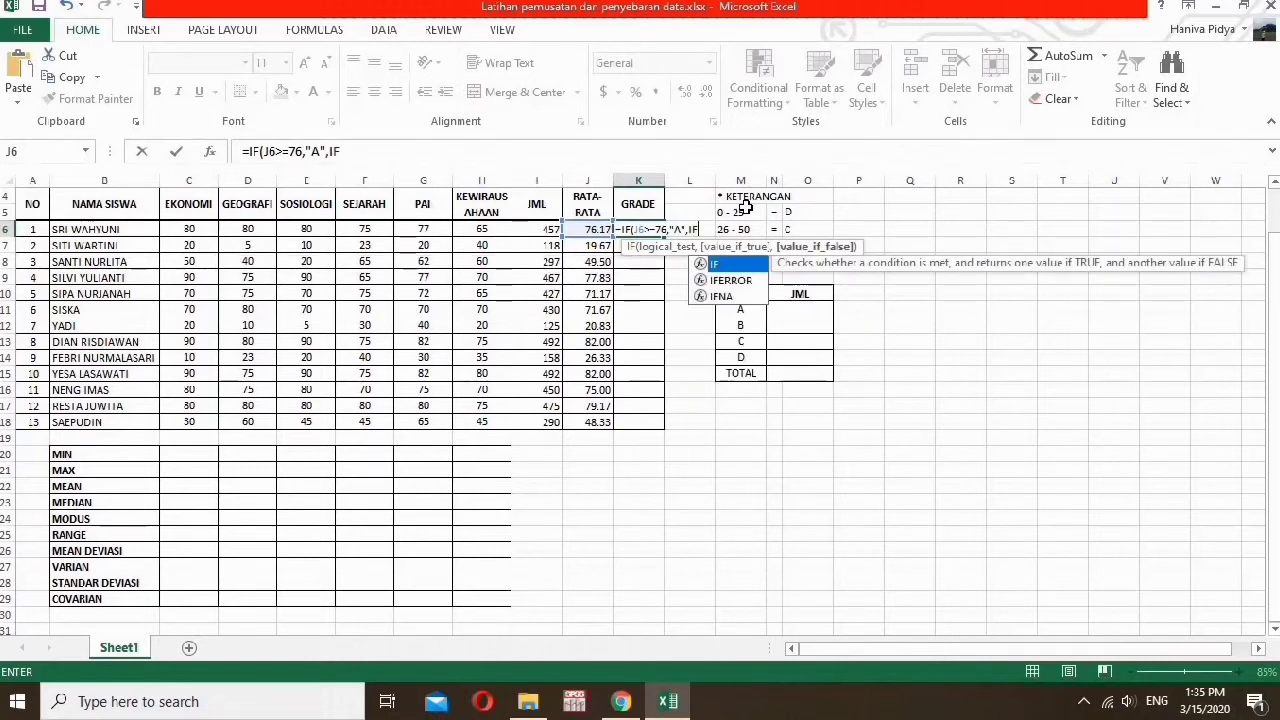
{"action": "type", "text": "("}
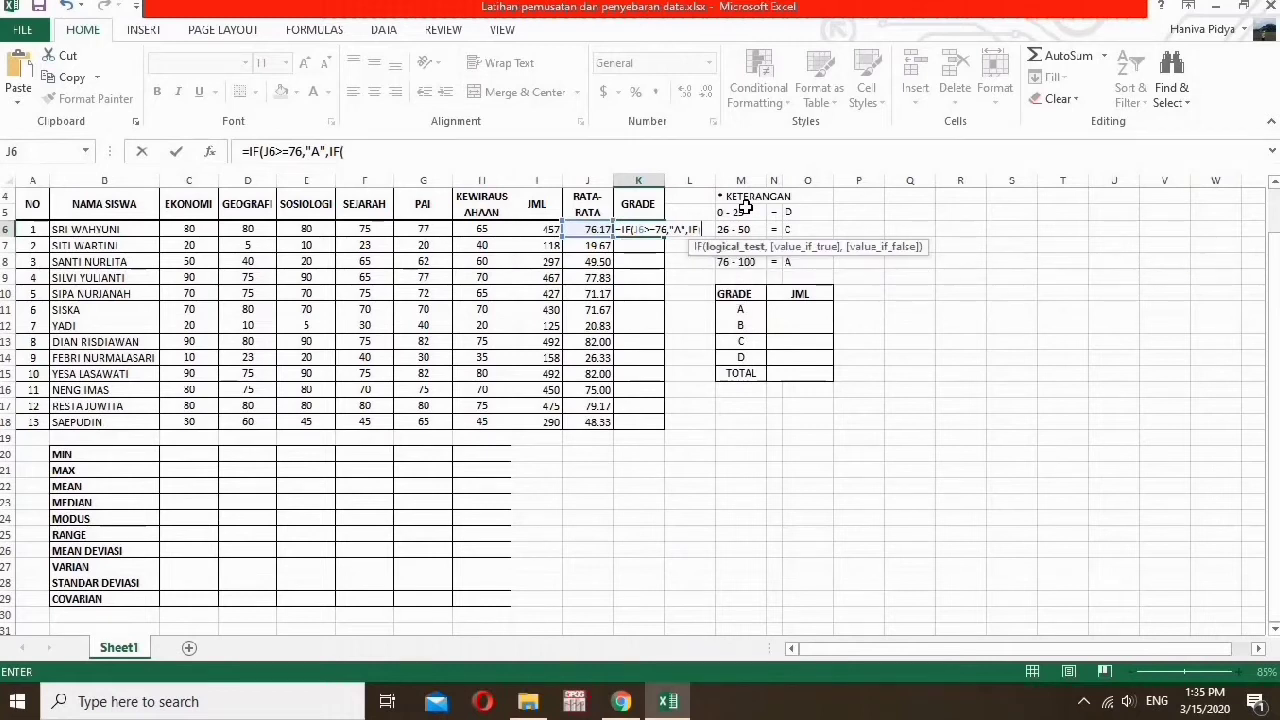
{"action": "left_click", "coordinate": [603, 229]}
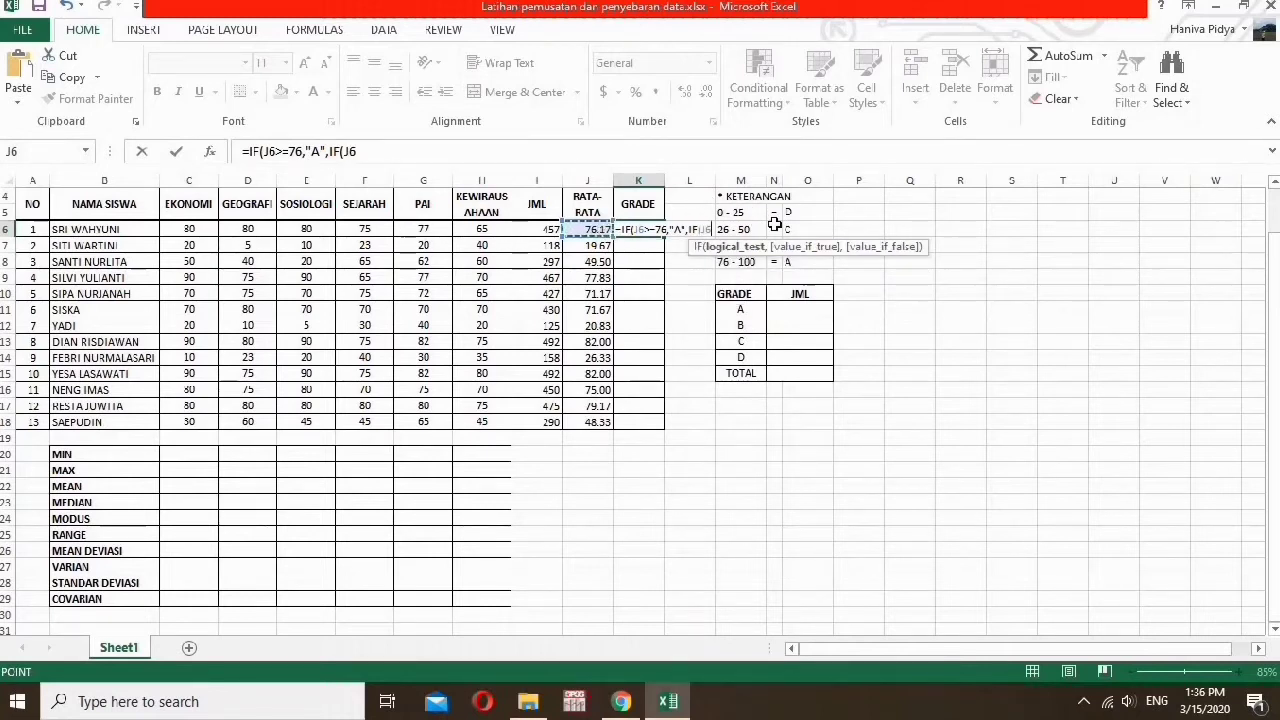
{"action": "type", "text": ">51,\"B\""}
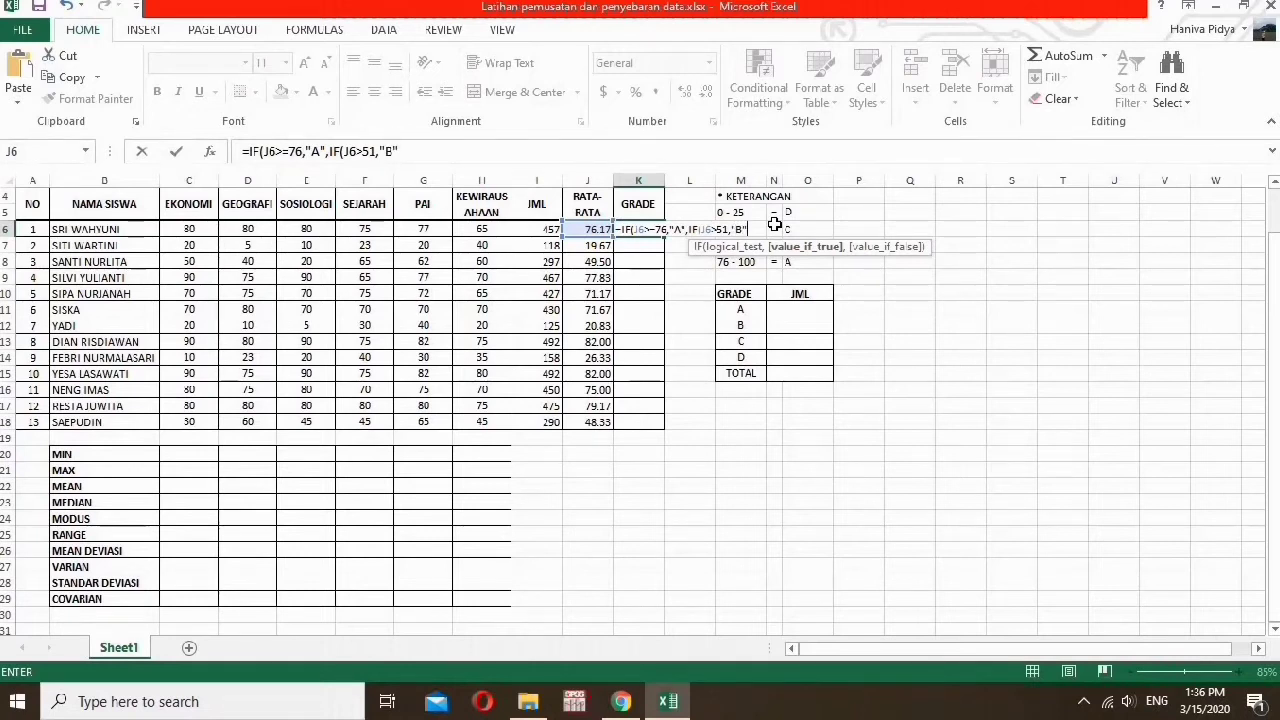
- Complete the K6 grade formula with a nested IF(J6>26,"C","D") and fill it down to K18
{"action": "type", "text": ",IF"}
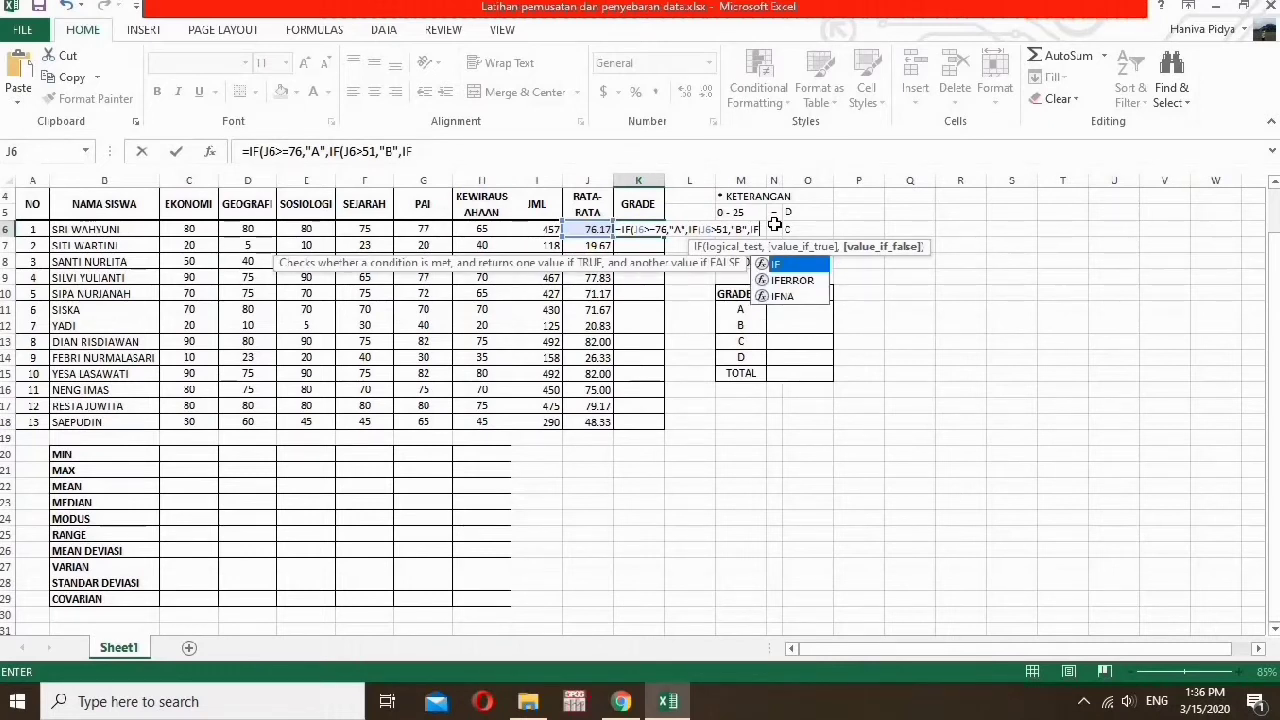
{"action": "type", "text": "("}
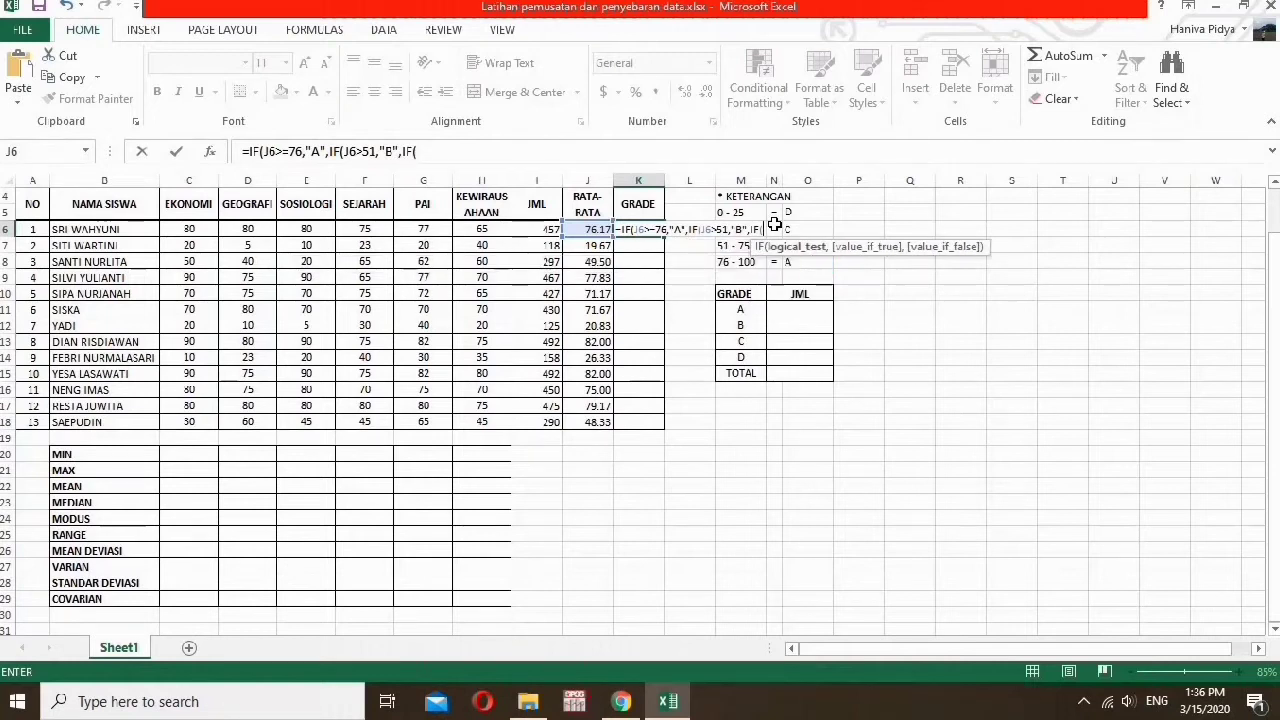
{"action": "left_click", "coordinate": [596, 230]}
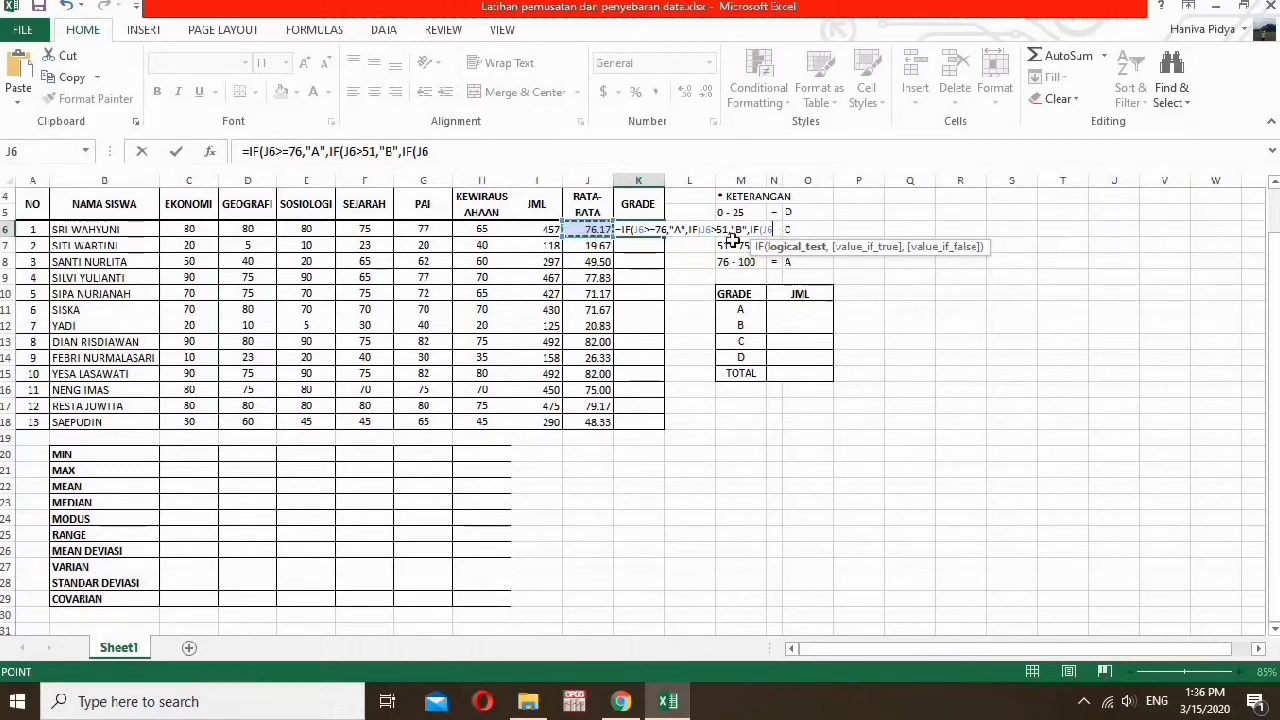
{"action": "type", "text": ">"}
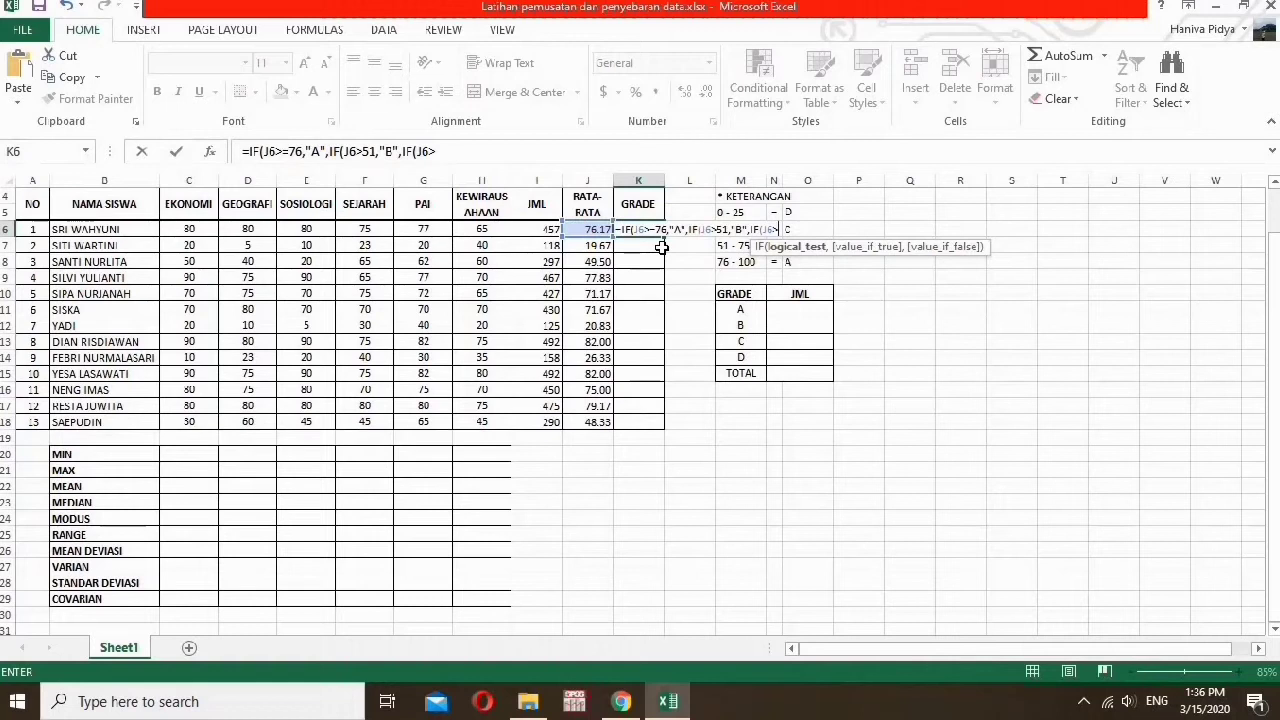
{"action": "type", "text": "25"}
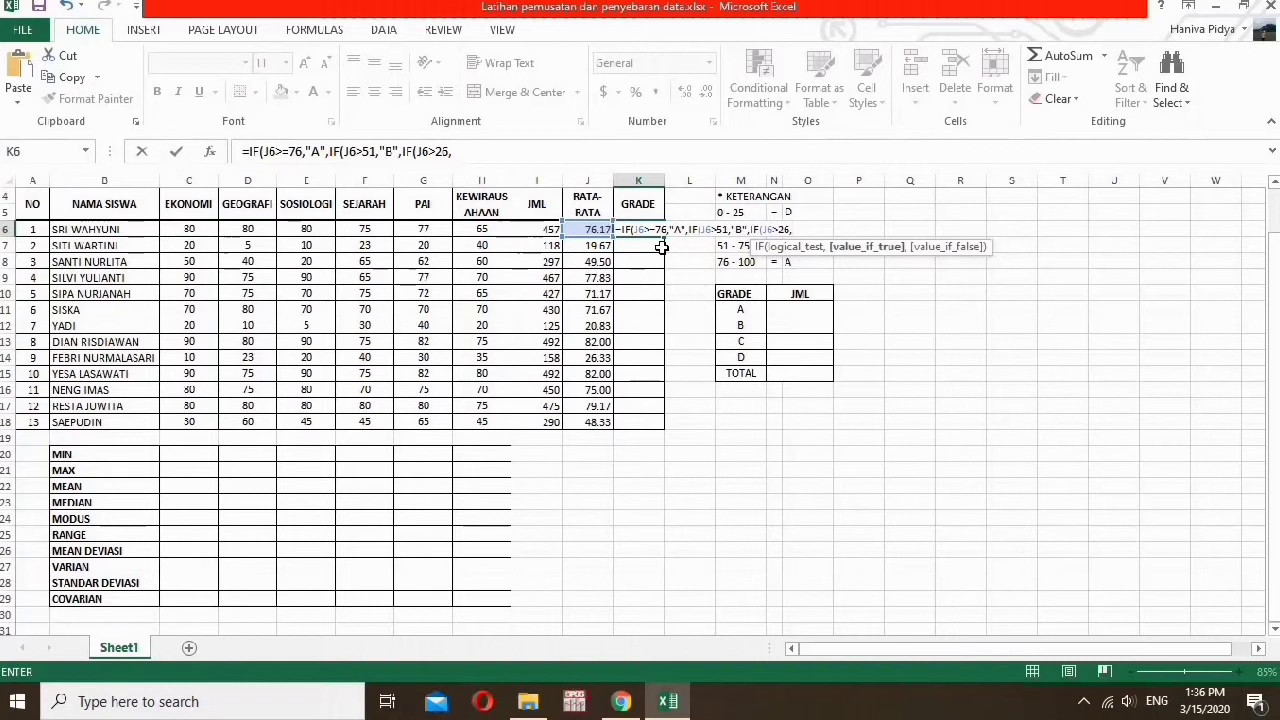
{"action": "type", "text": ",\"C\","}
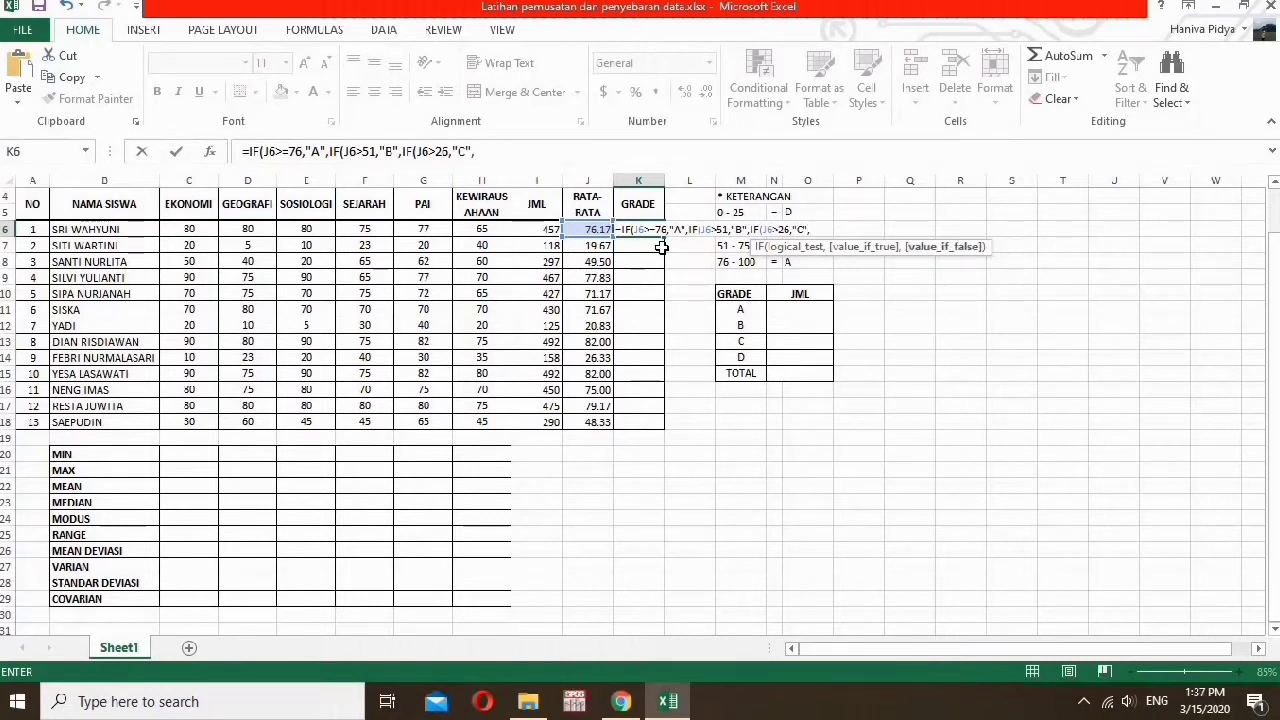
{"action": "type", "text": "\"D\")"}
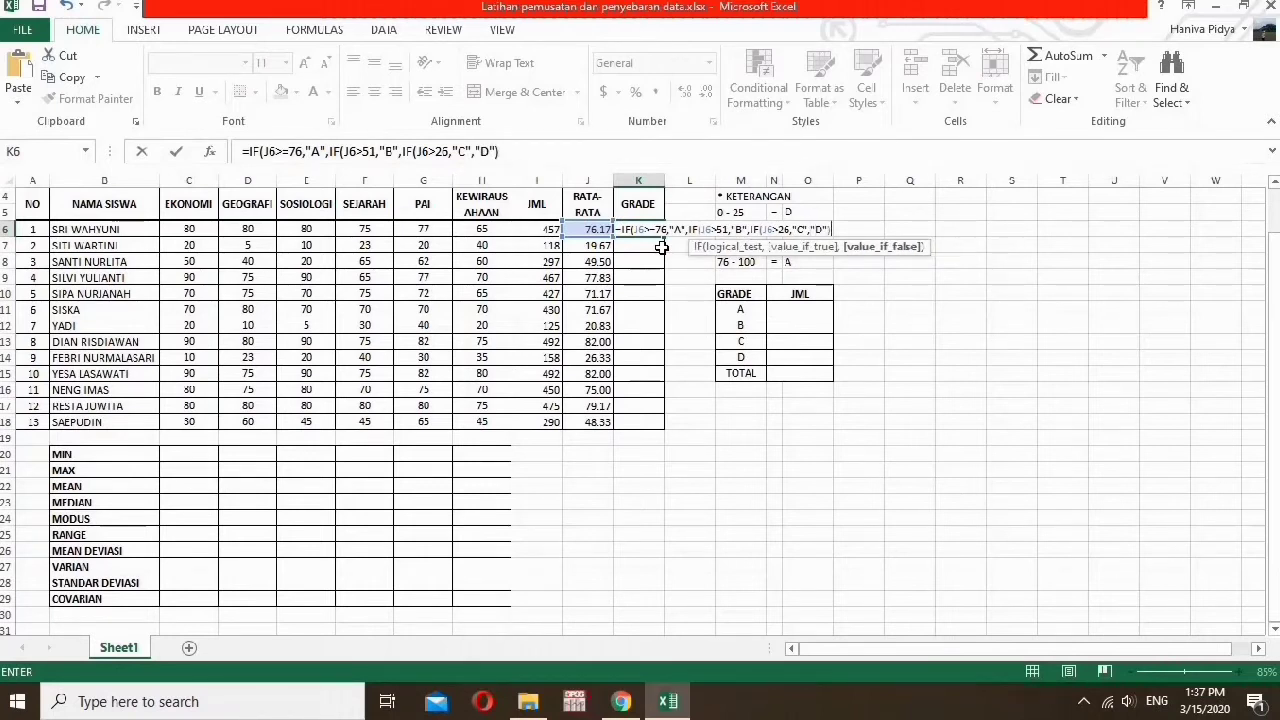
{"action": "type", "text": ")"}
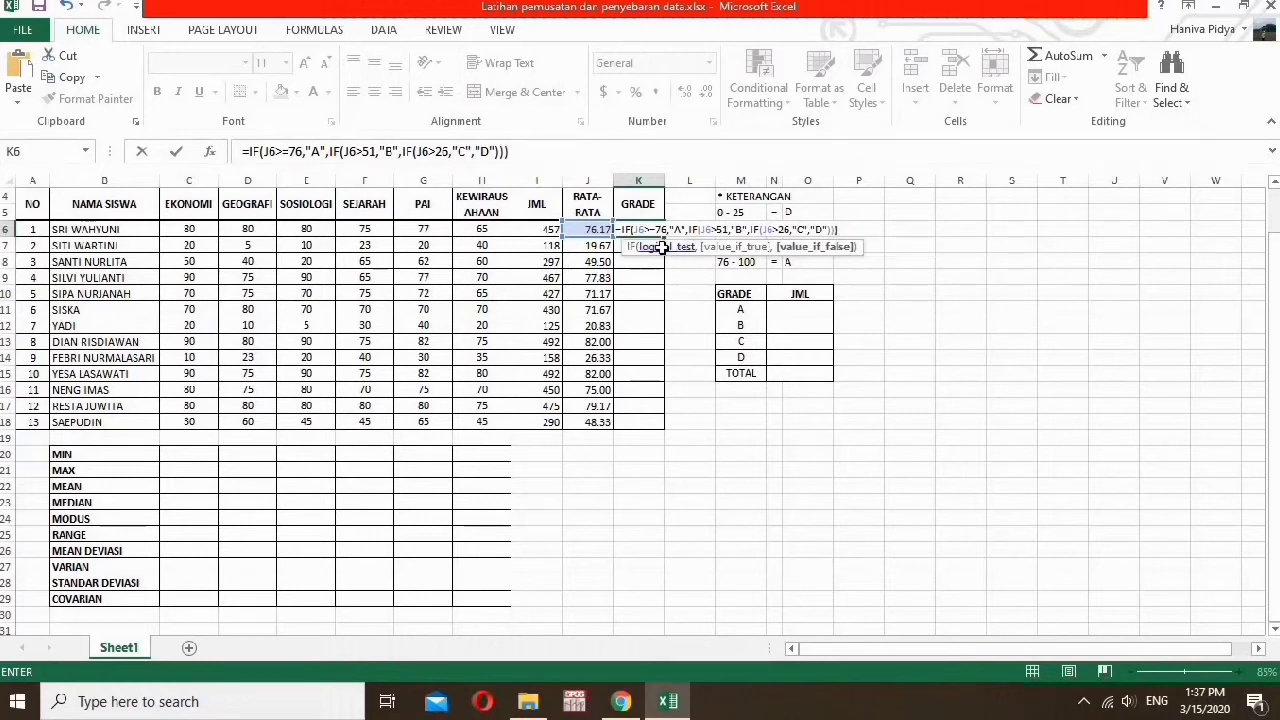
{"action": "key", "text": "Return"}
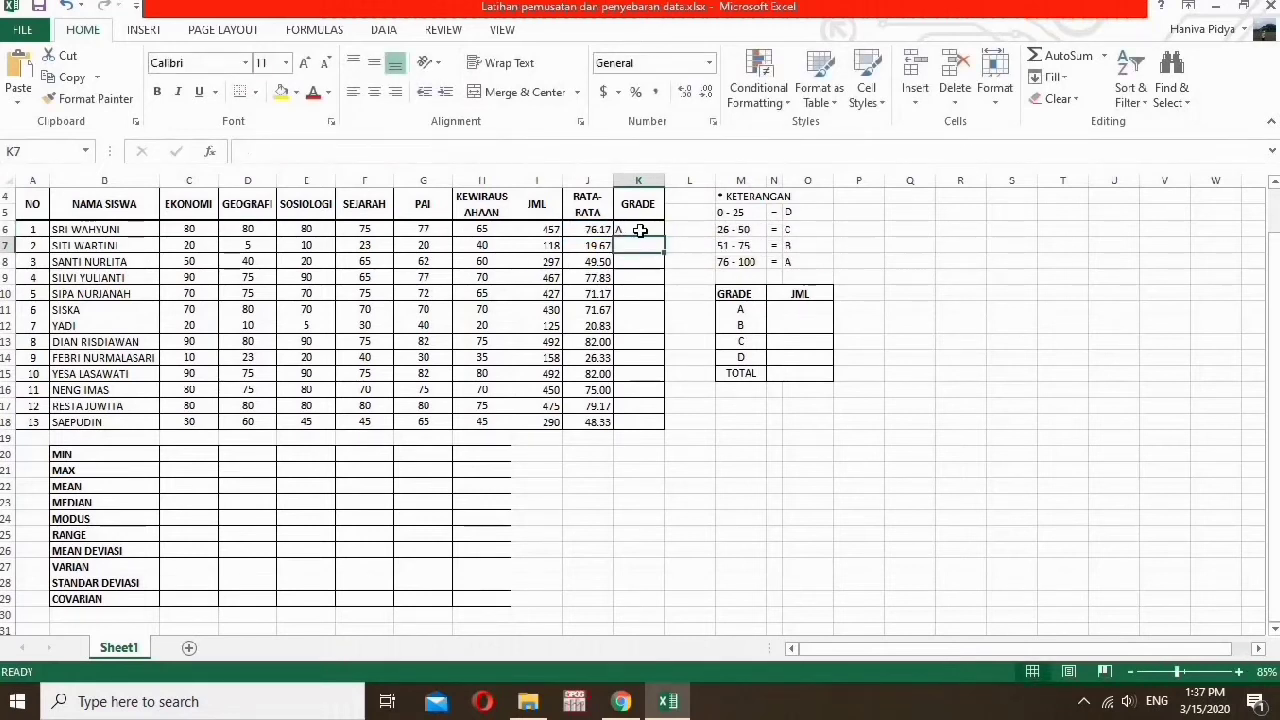
{"action": "left_click", "coordinate": [644, 230]}
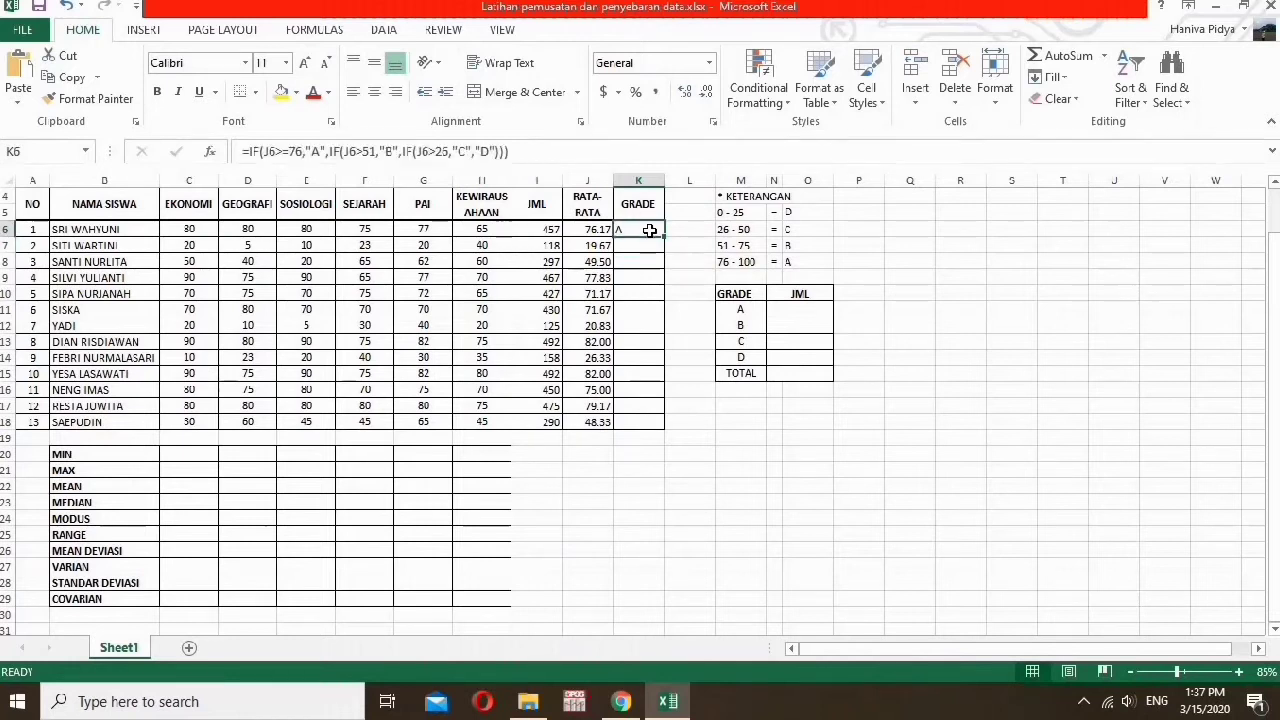
{"action": "left_click_drag", "start_coordinate": [662, 236], "coordinate": [662, 428]}
- Begin a COUNTIF formula in N11, the count for grade A, over the absolute range $K$6:$K$18
{"action": "left_click", "coordinate": [800, 312]}
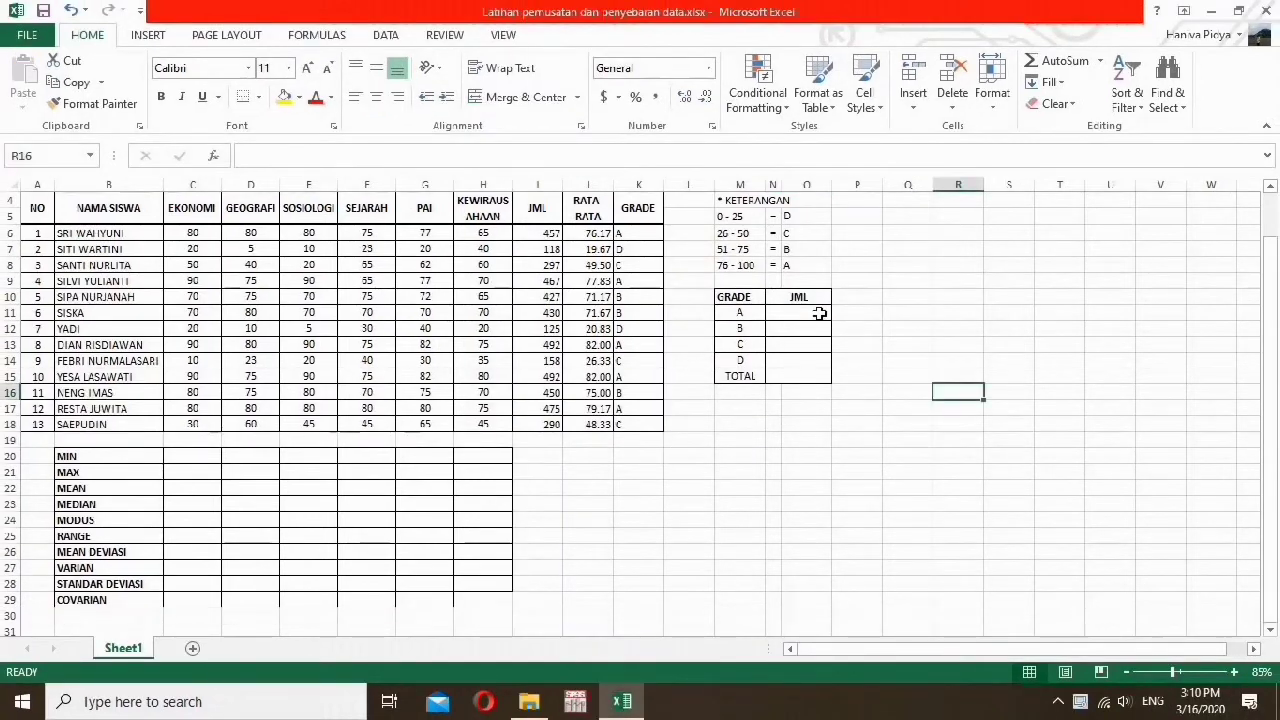
{"action": "left_click", "coordinate": [819, 314]}
{"action": "double_click", "coordinate": [819, 314]}
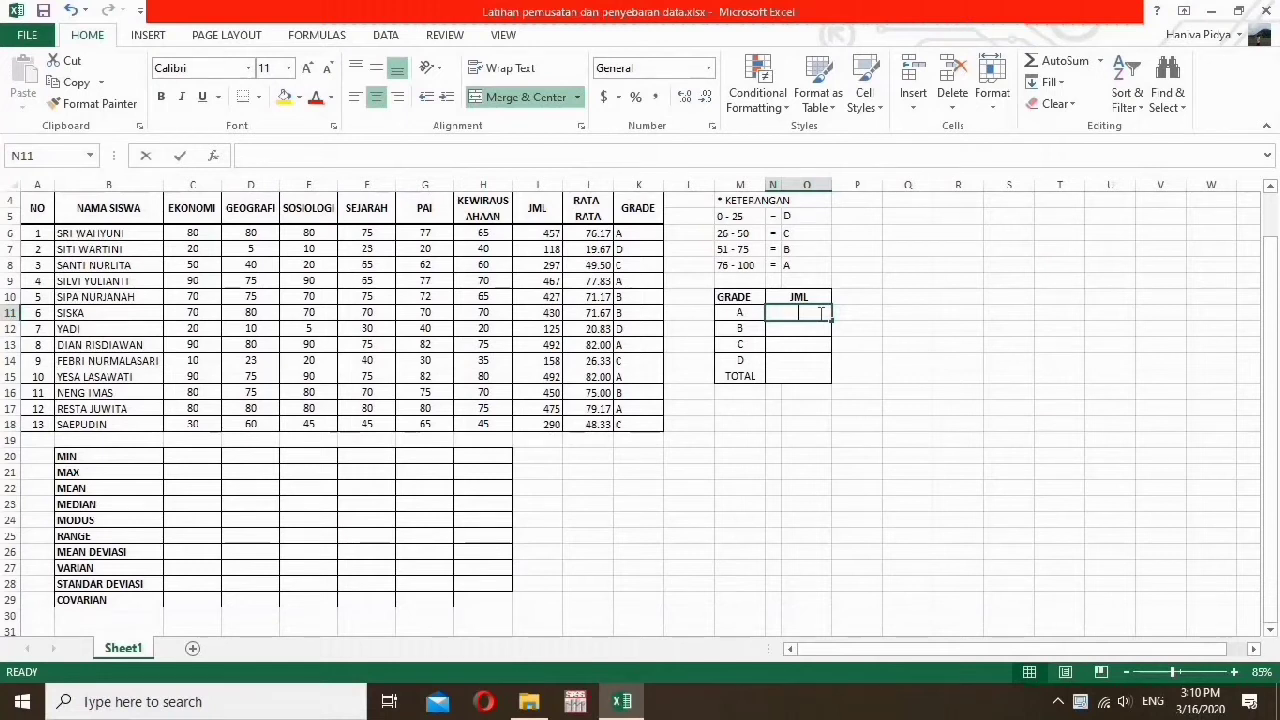
{"action": "type", "text": "=c"}
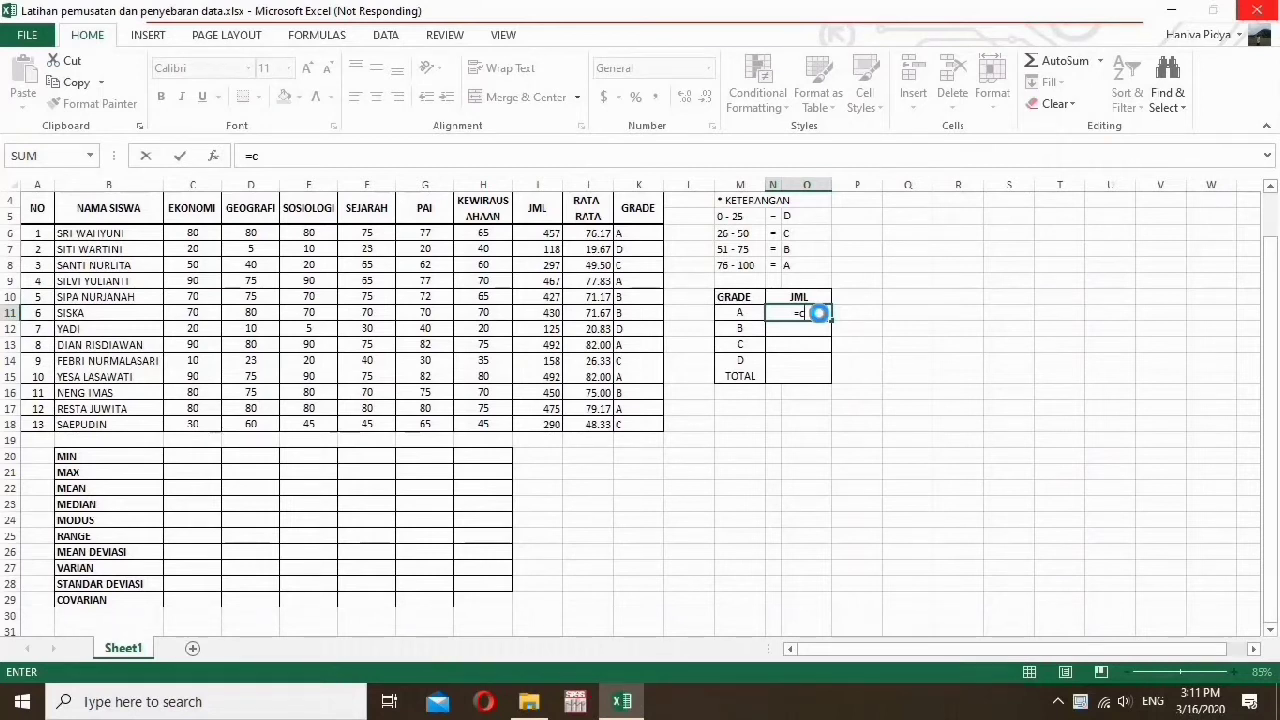
{"action": "type", "text": "oun"}
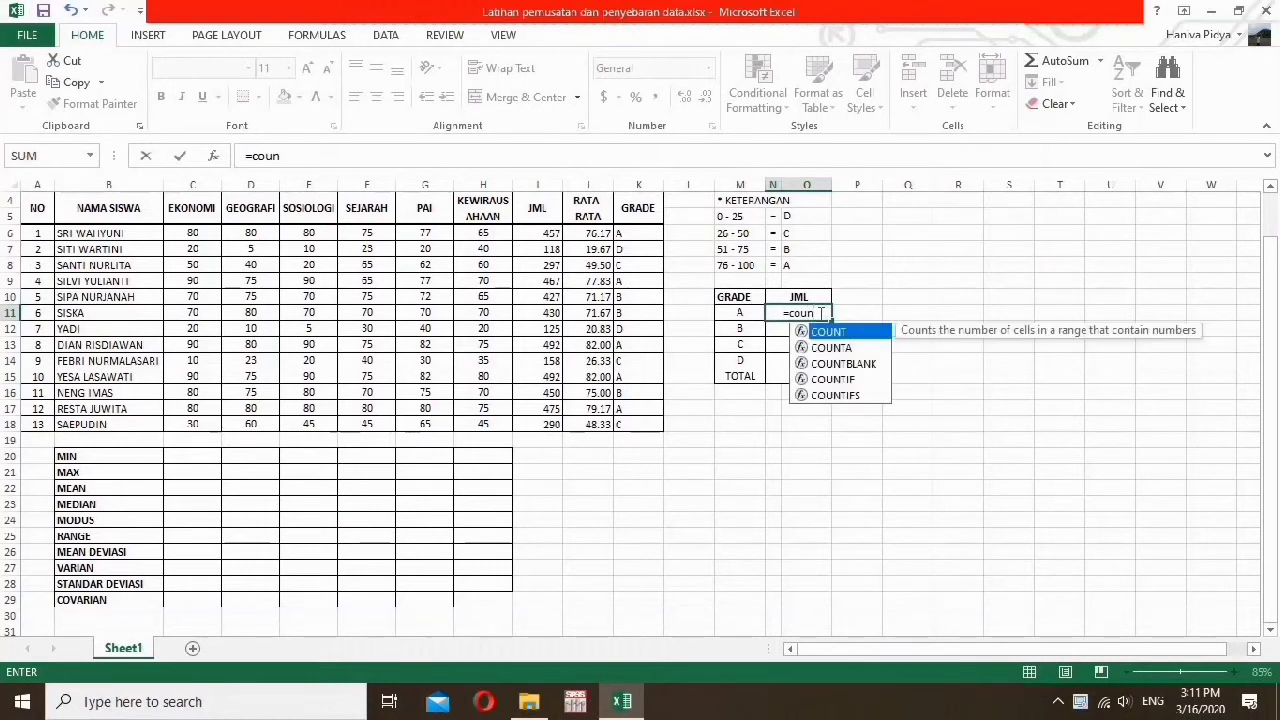
{"action": "double_click", "coordinate": [820, 379]}
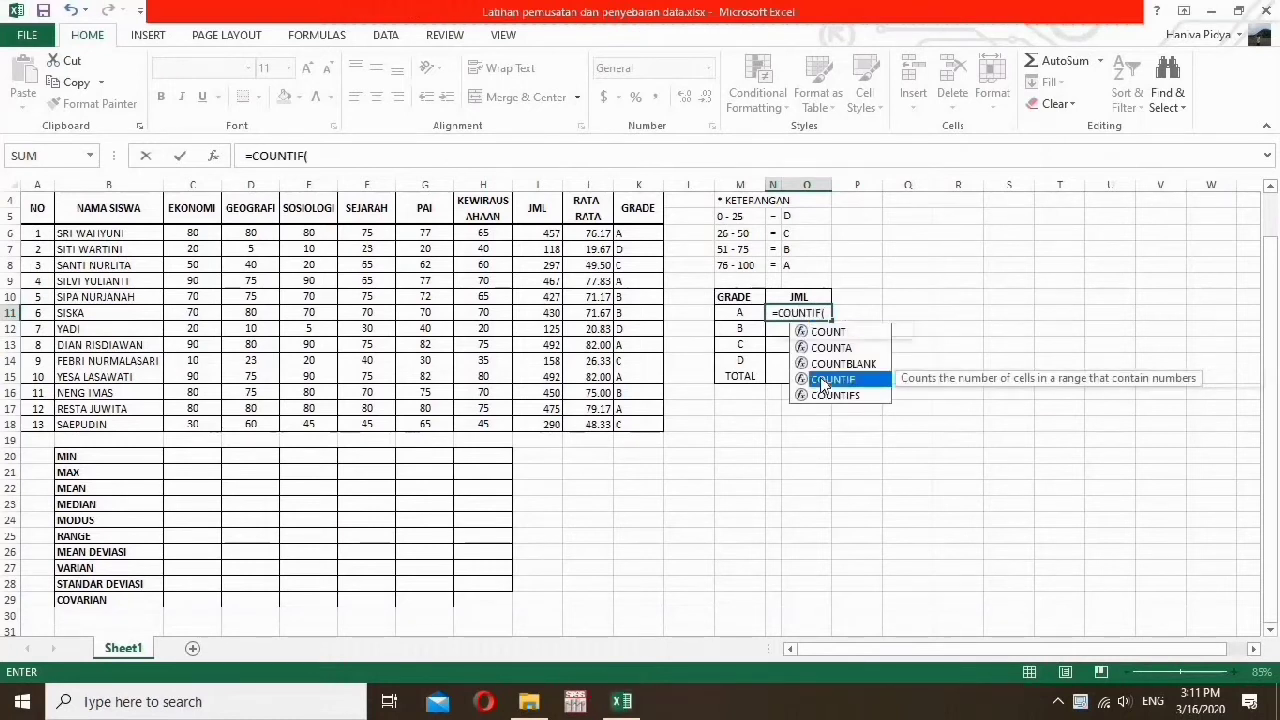
{"action": "left_click", "coordinate": [623, 235]}
{"action": "left_click_drag", "start_coordinate": [623, 235], "coordinate": [649, 422]}
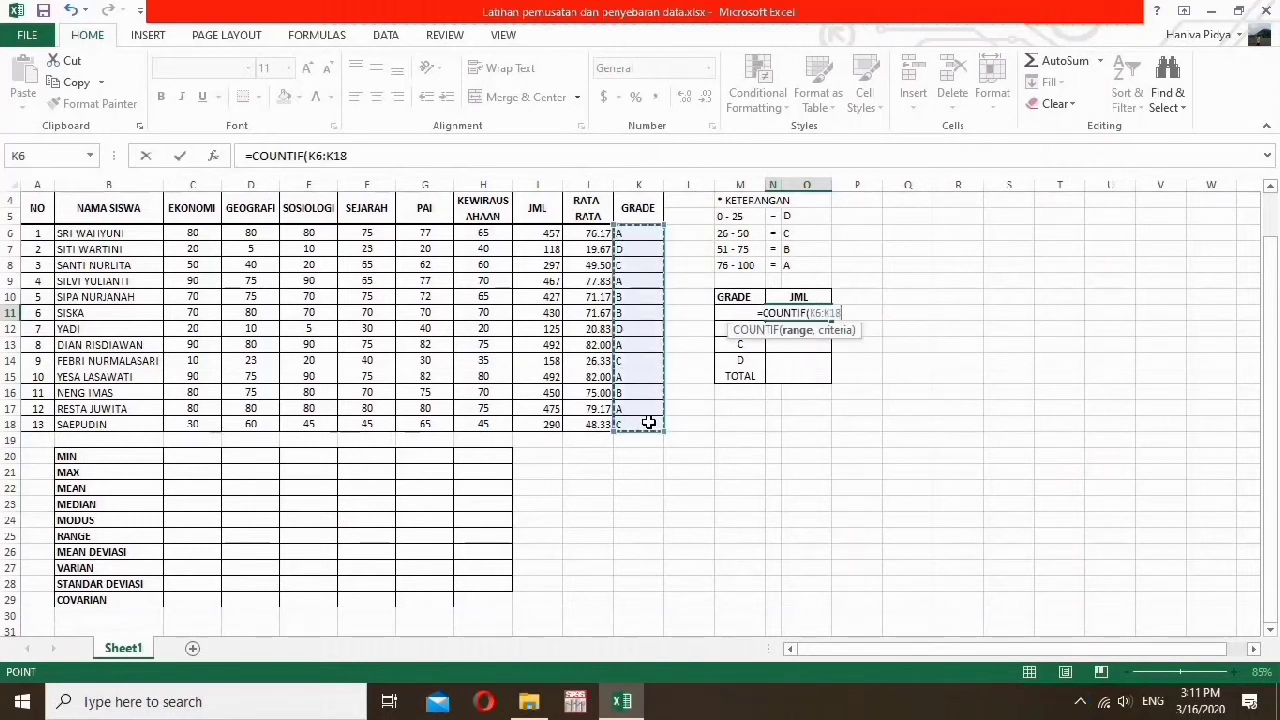
{"action": "key", "text": "F4"}
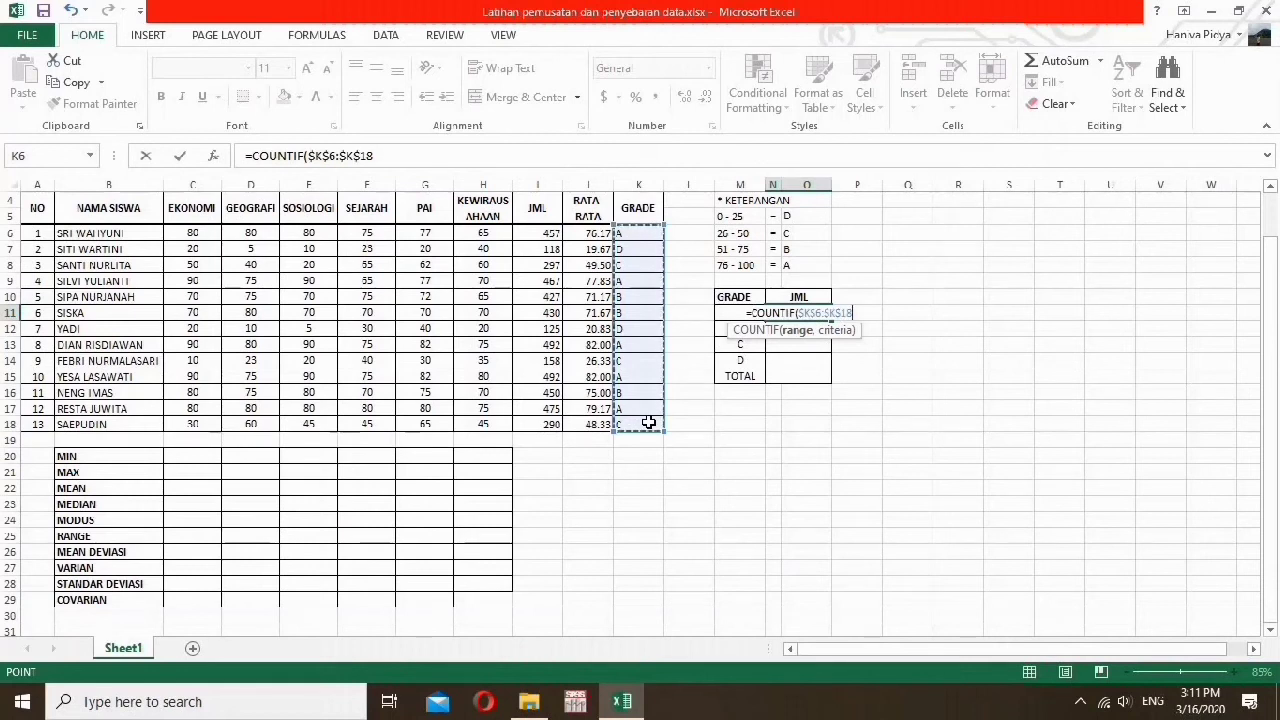
- Complete the N11 COUNTIF formula with the criterion "A" and fill it down to the grade D row
{"action": "type", "text": ","}
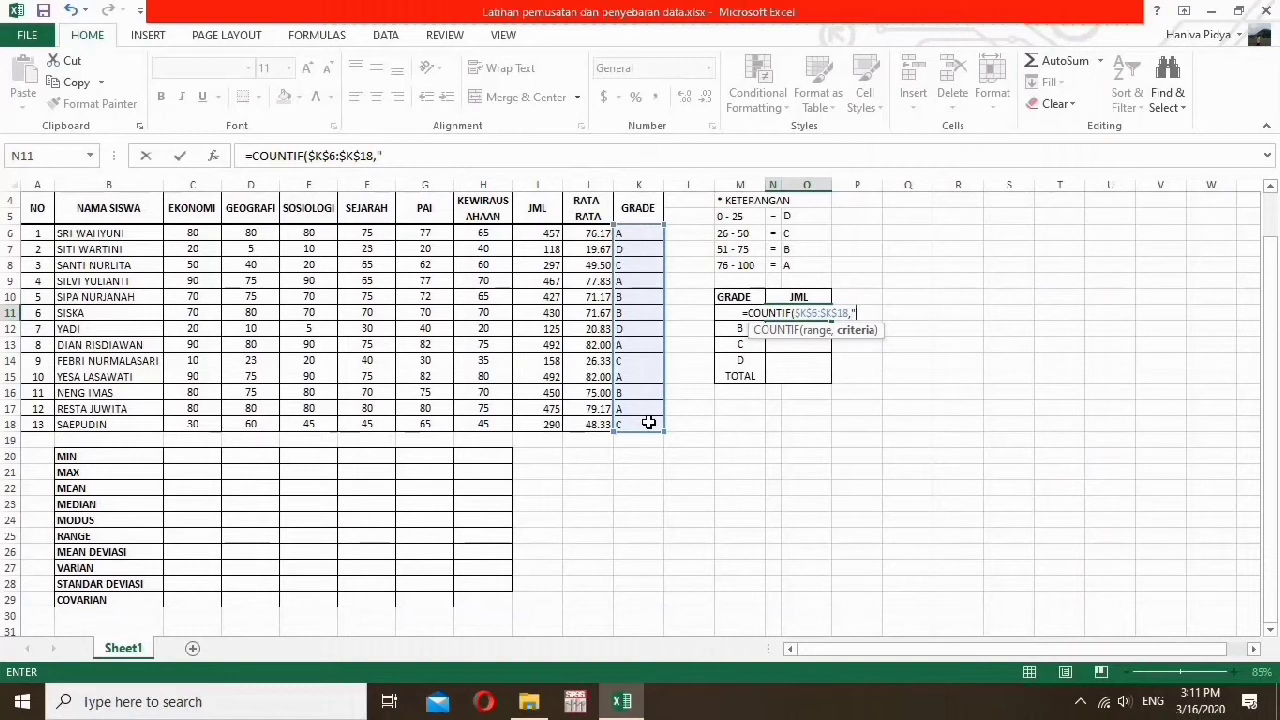
{"action": "type", "text": "A\""}
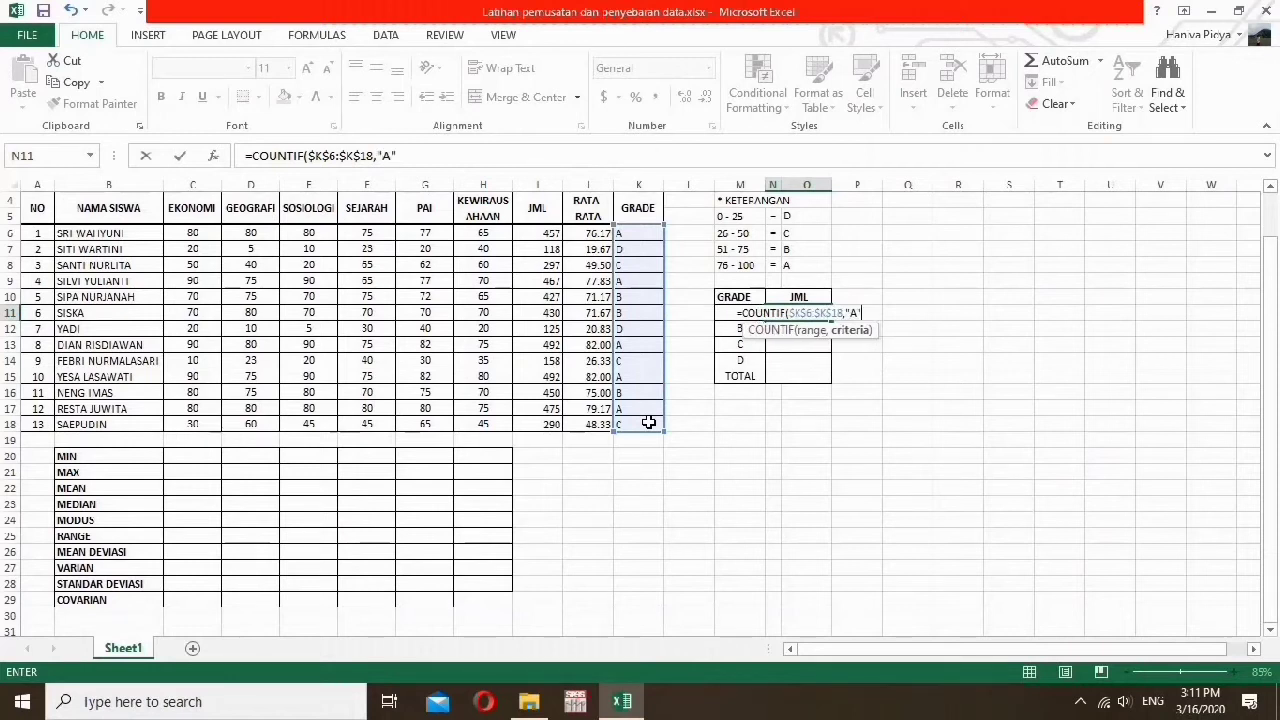
{"action": "type", "text": ")"}
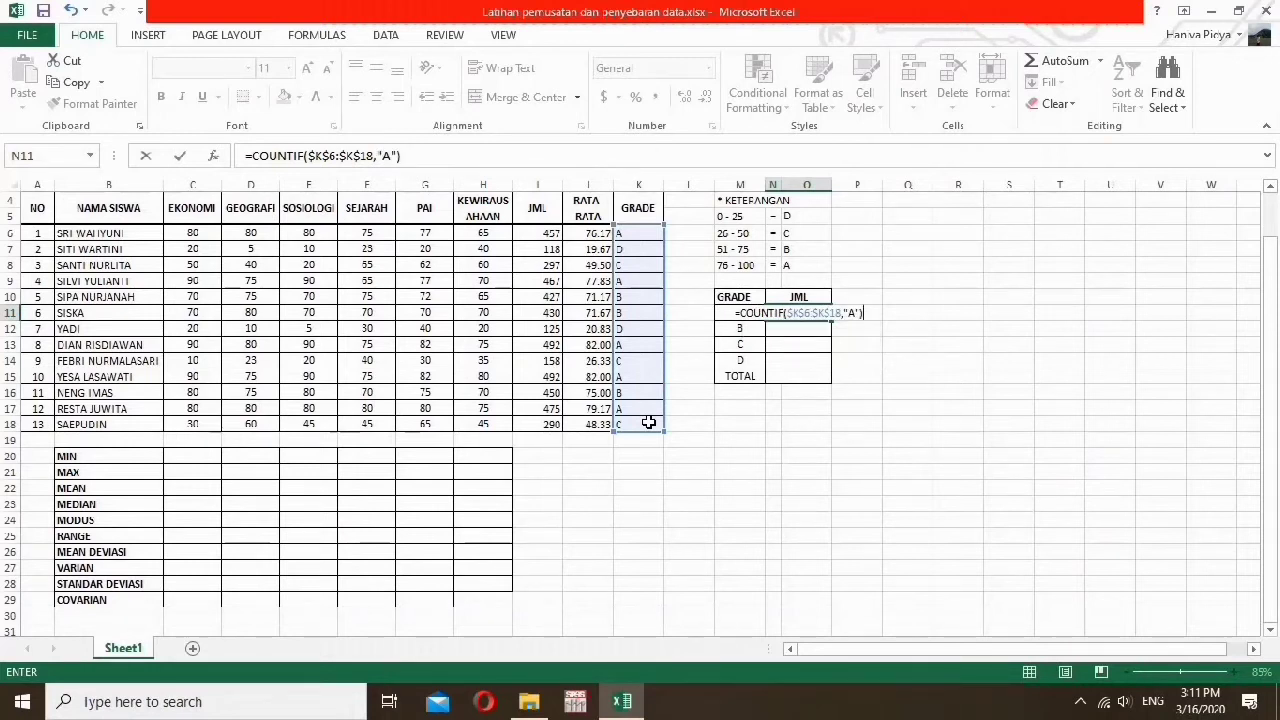
{"action": "key", "text": "ctrl+Return"}
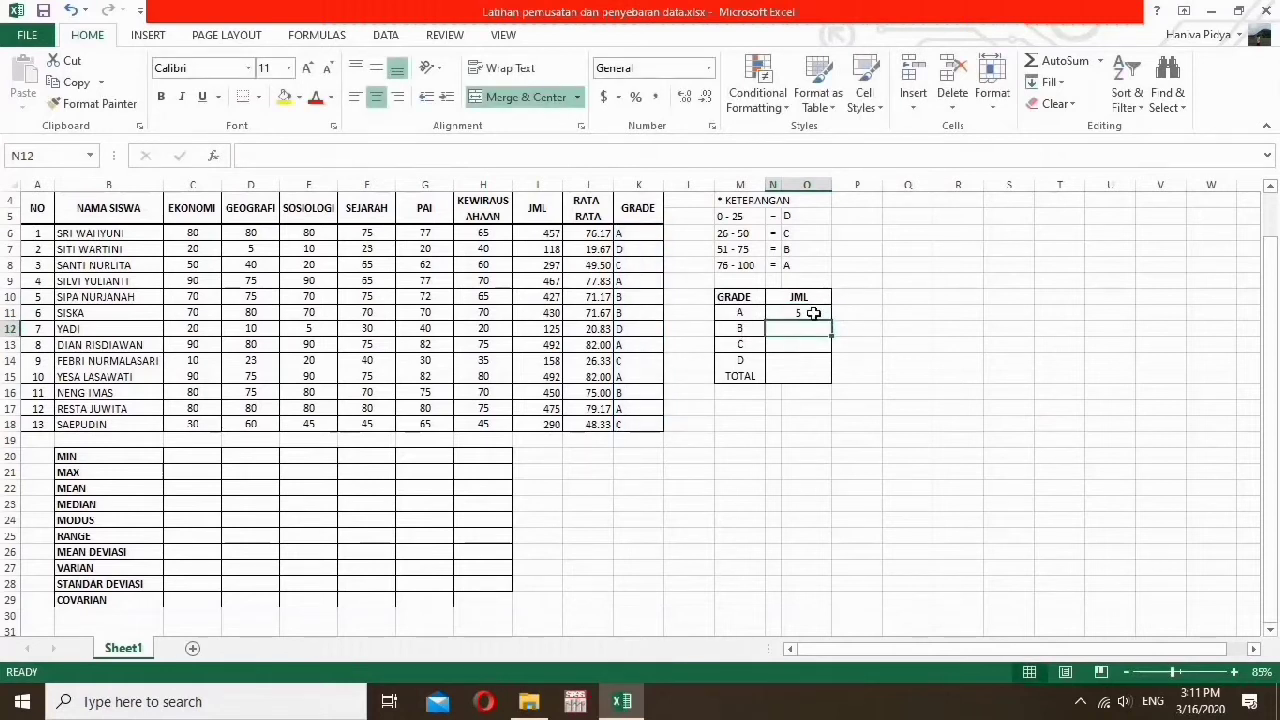
{"action": "left_click", "coordinate": [813, 313]}
{"action": "left_click_drag", "start_coordinate": [831, 318], "coordinate": [831, 362]}
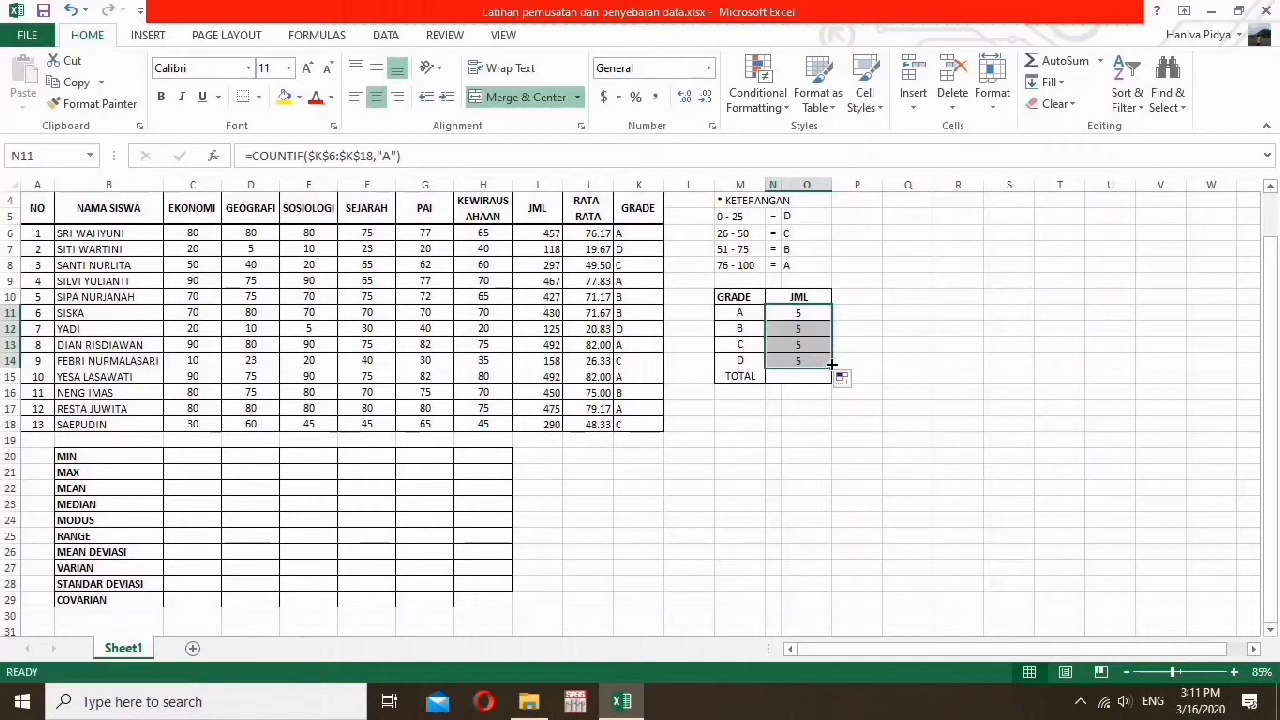
- Change the COUNTIF criterion in N12, the count for grade B, to "B"
{"action": "left_click", "coordinate": [790, 328]}
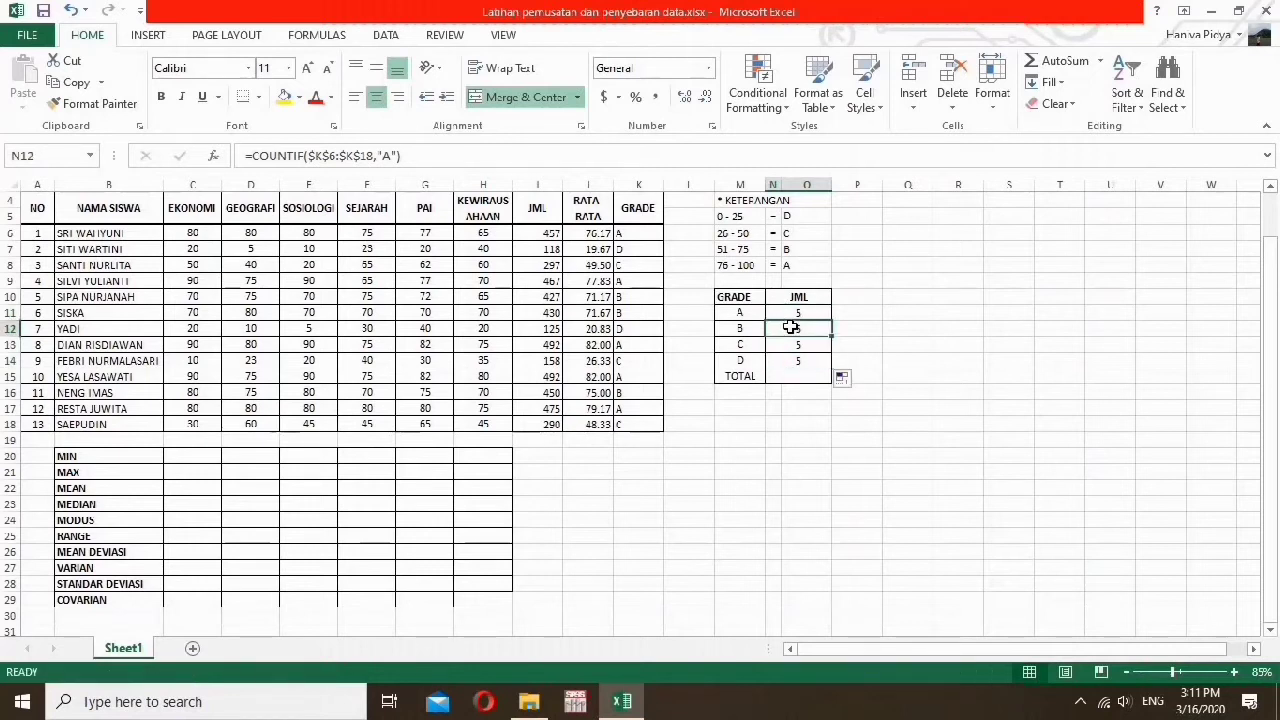
{"action": "left_click", "coordinate": [386, 156]}
{"action": "key", "text": "BackSpace"}
{"action": "type", "text": "B"}
{"action": "key", "text": "Return"}
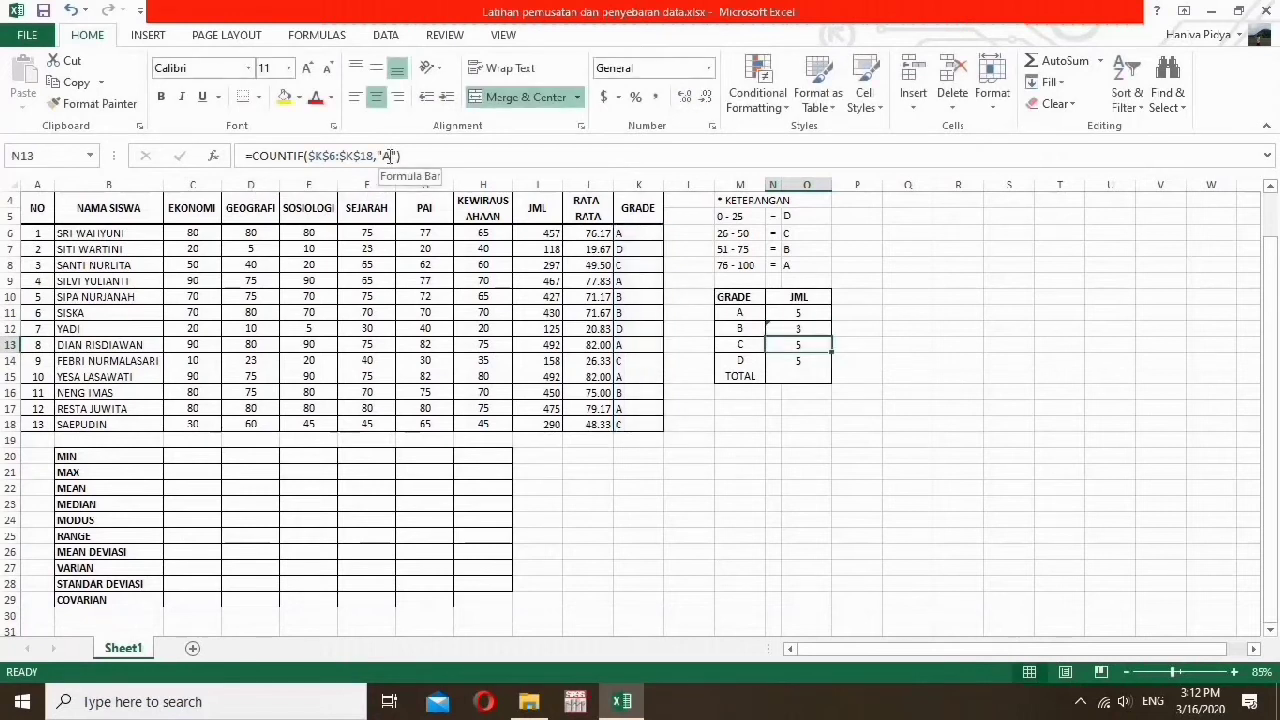
- Change the COUNTIF criterion to "C" in N13 and to "D" in N14
{"action": "left_click", "coordinate": [387, 156]}
{"action": "key", "text": "BackSpace"}
{"action": "type", "text": "C"}
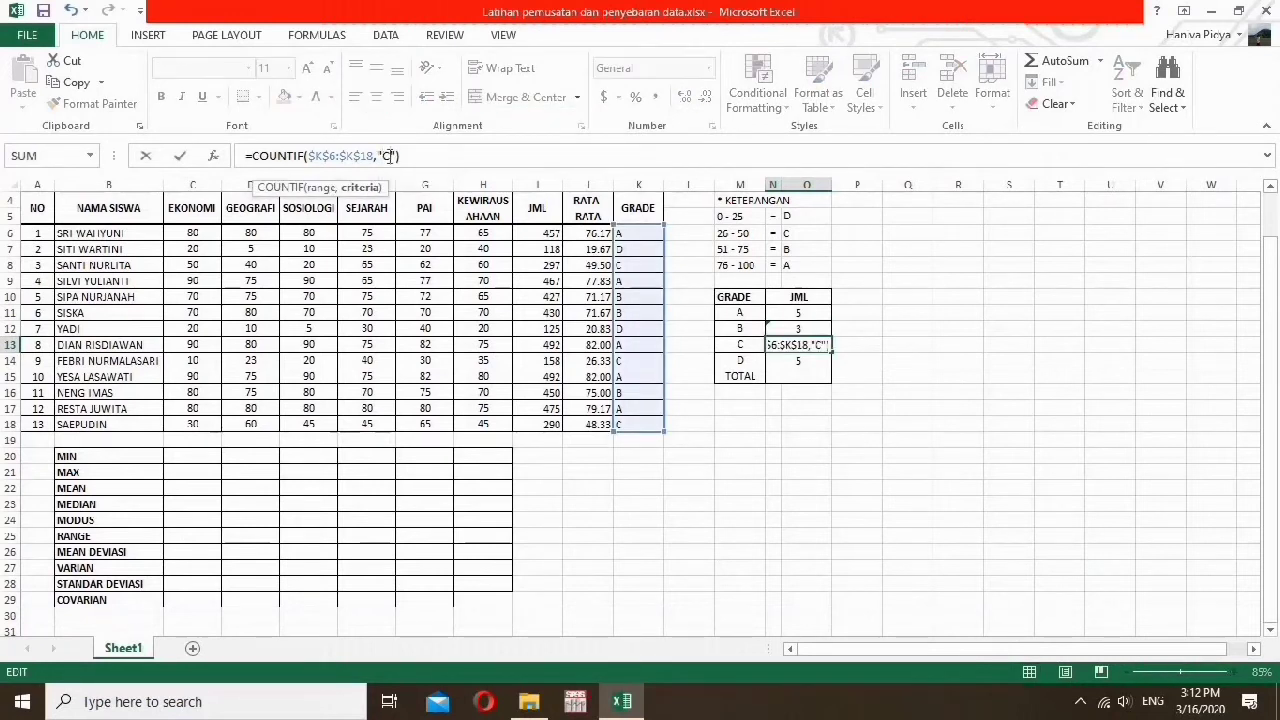
{"action": "key", "text": "Return"}
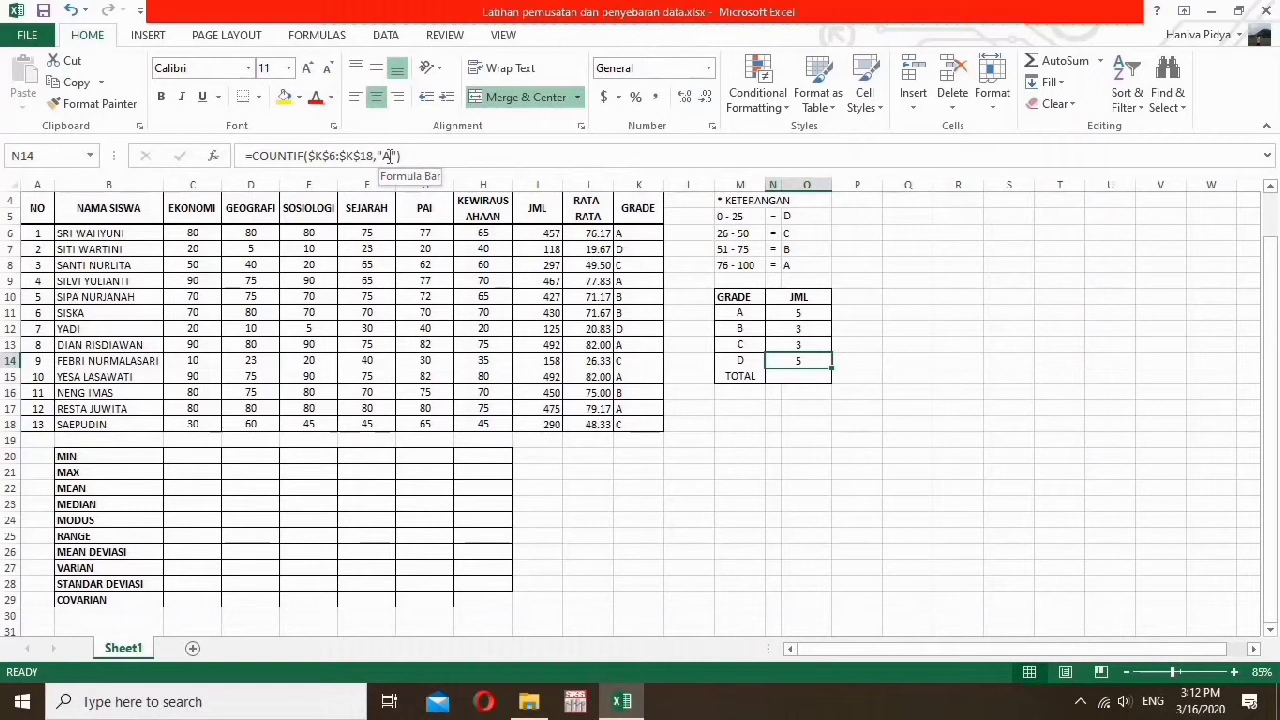
{"action": "left_click", "coordinate": [389, 156]}
{"action": "key", "text": "BackSpace"}
{"action": "type", "text": "D"}
{"action": "key", "text": "Return"}
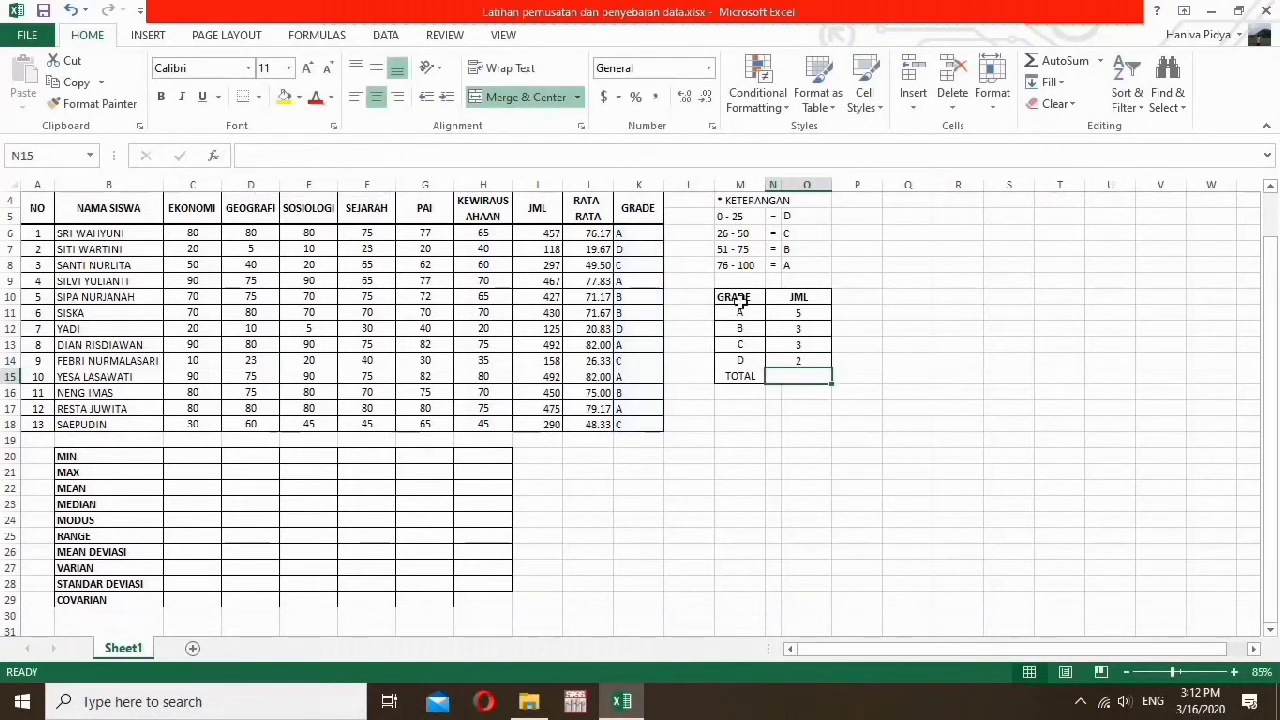
- Total the grade counts in N15 with =SUM(N11:O14)
{"action": "type", "text": "=SUM"}
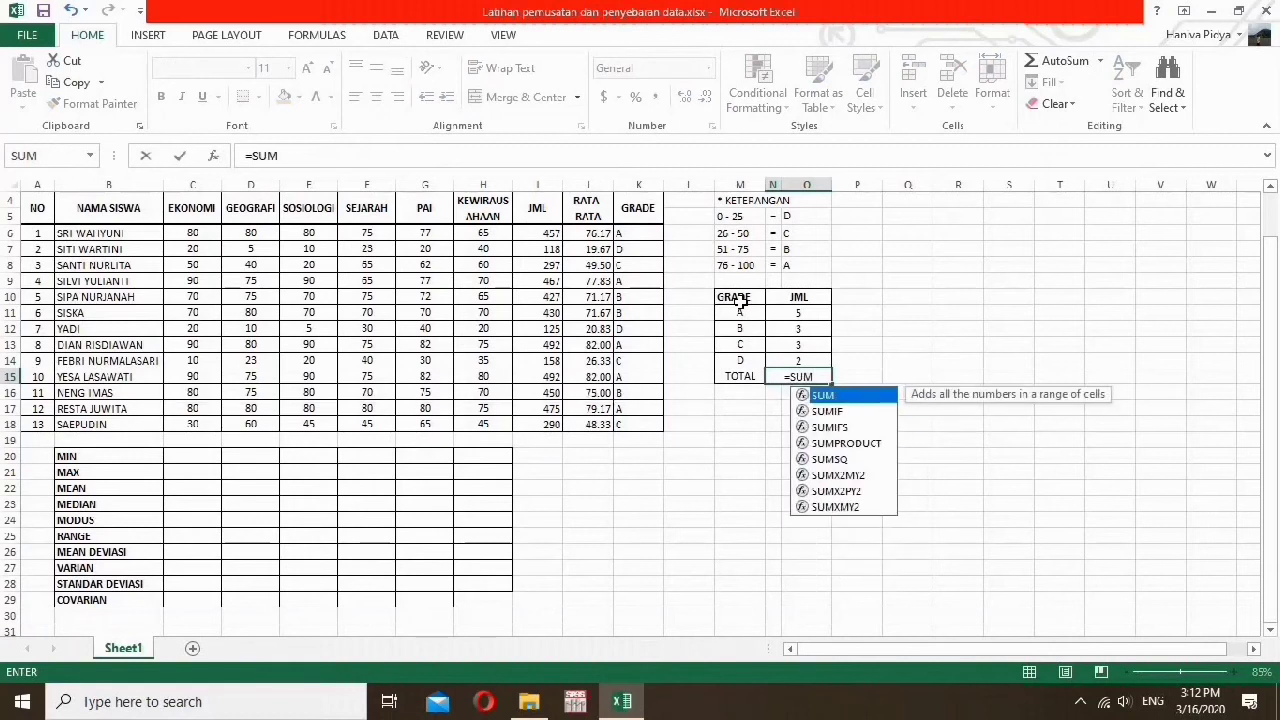
{"action": "double_click", "coordinate": [850, 403]}
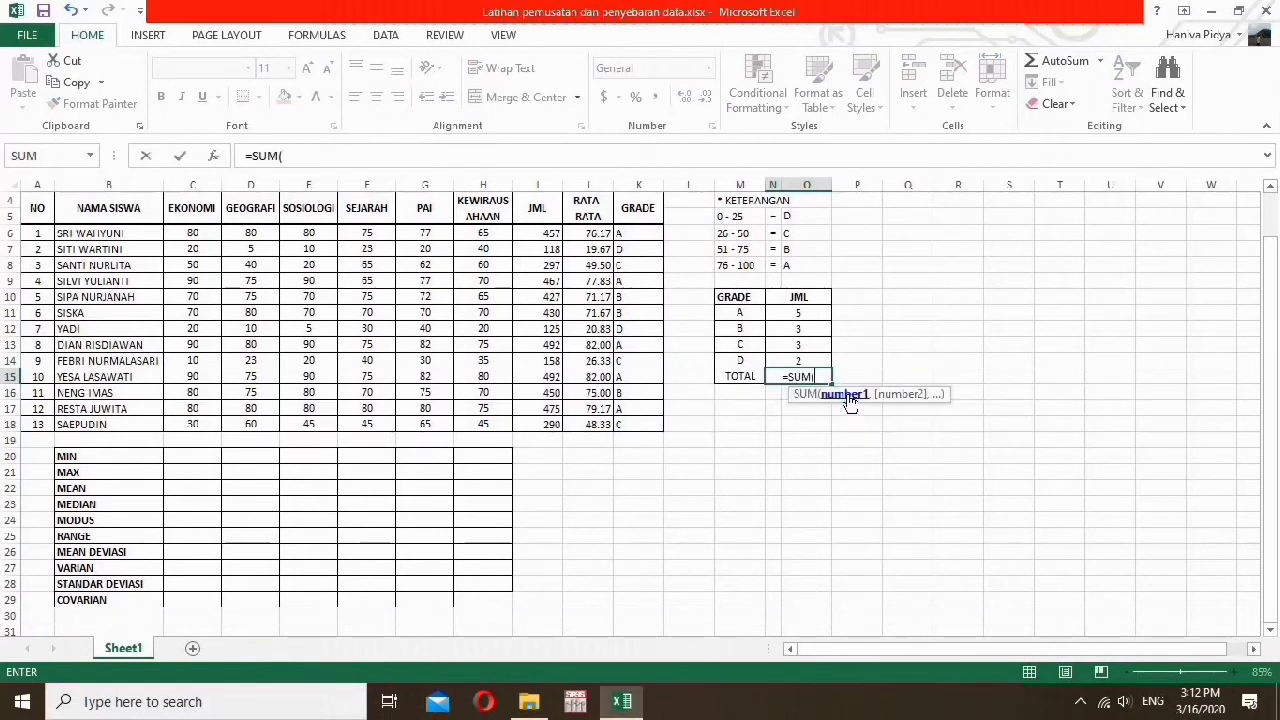
{"action": "left_click_drag", "start_coordinate": [796, 313], "coordinate": [818, 350]}
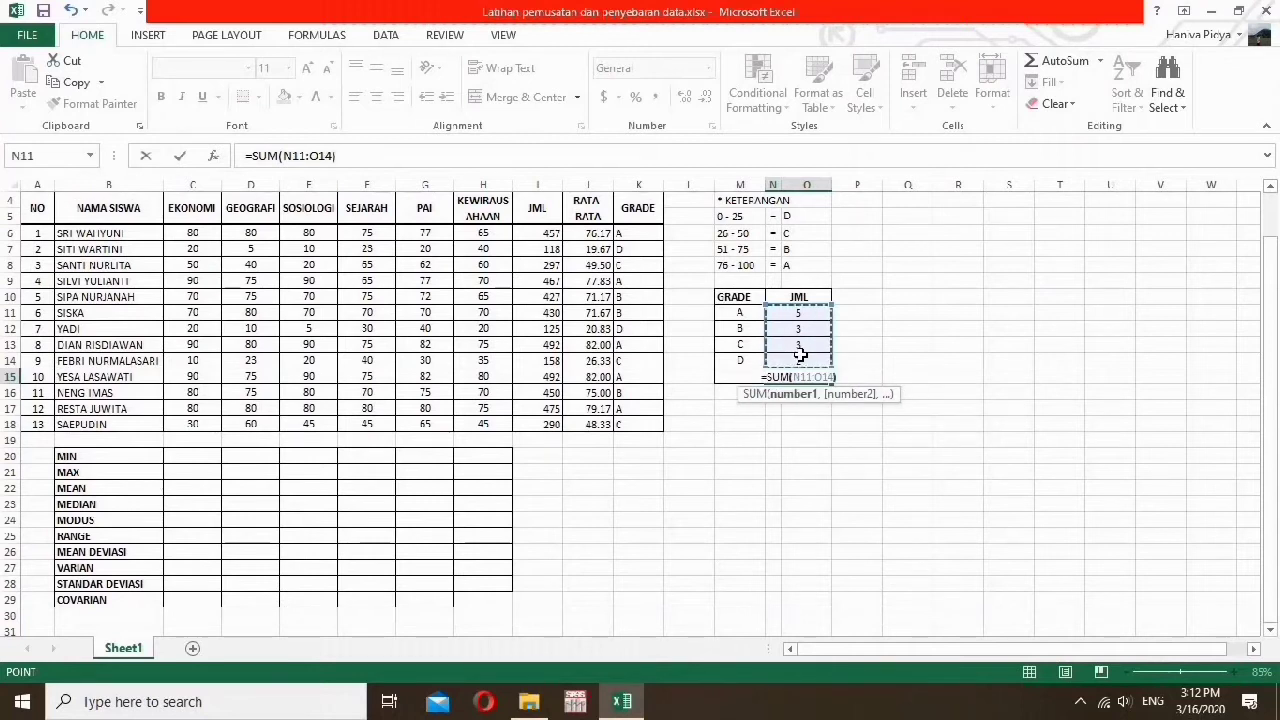
{"action": "type", "text": ")"}
{"action": "key", "text": "Return"}
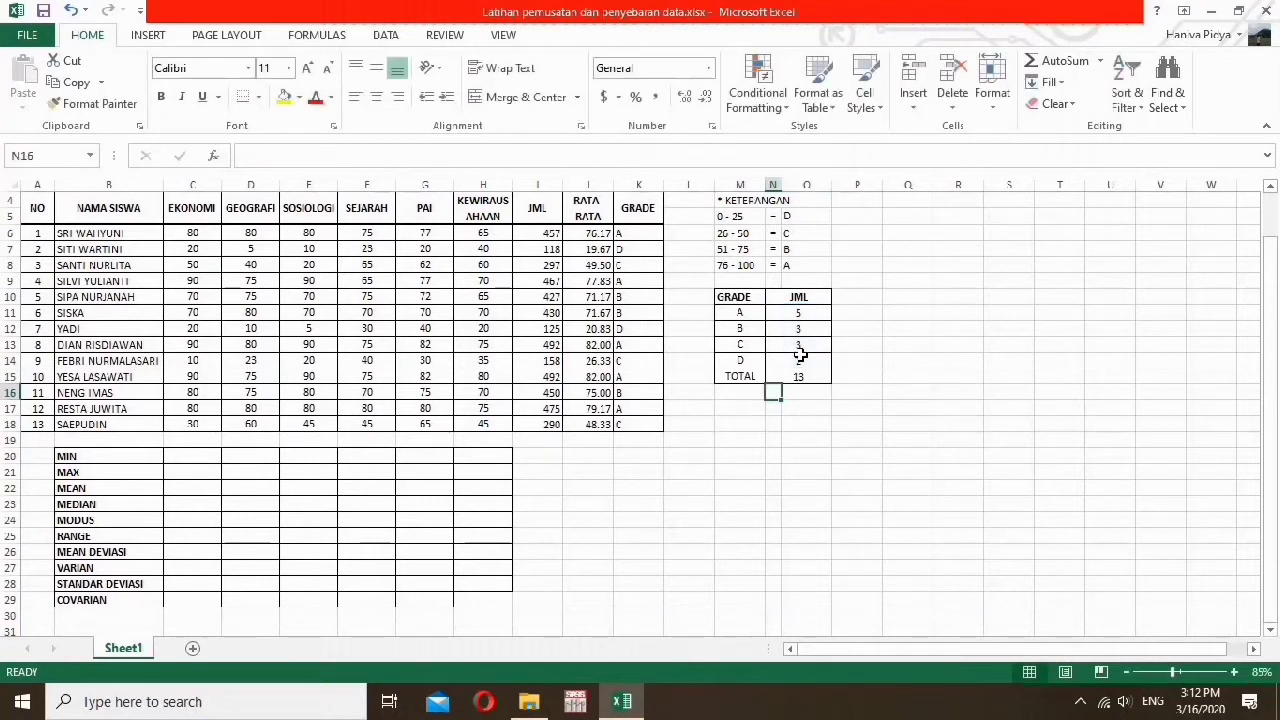
- Calculate the lowest EKONOMI score in C20 with =MIN(C6:C18) and fill the formula across to H20
{"action": "left_click", "coordinate": [209, 457]}
{"action": "type", "text": "=MIN"}
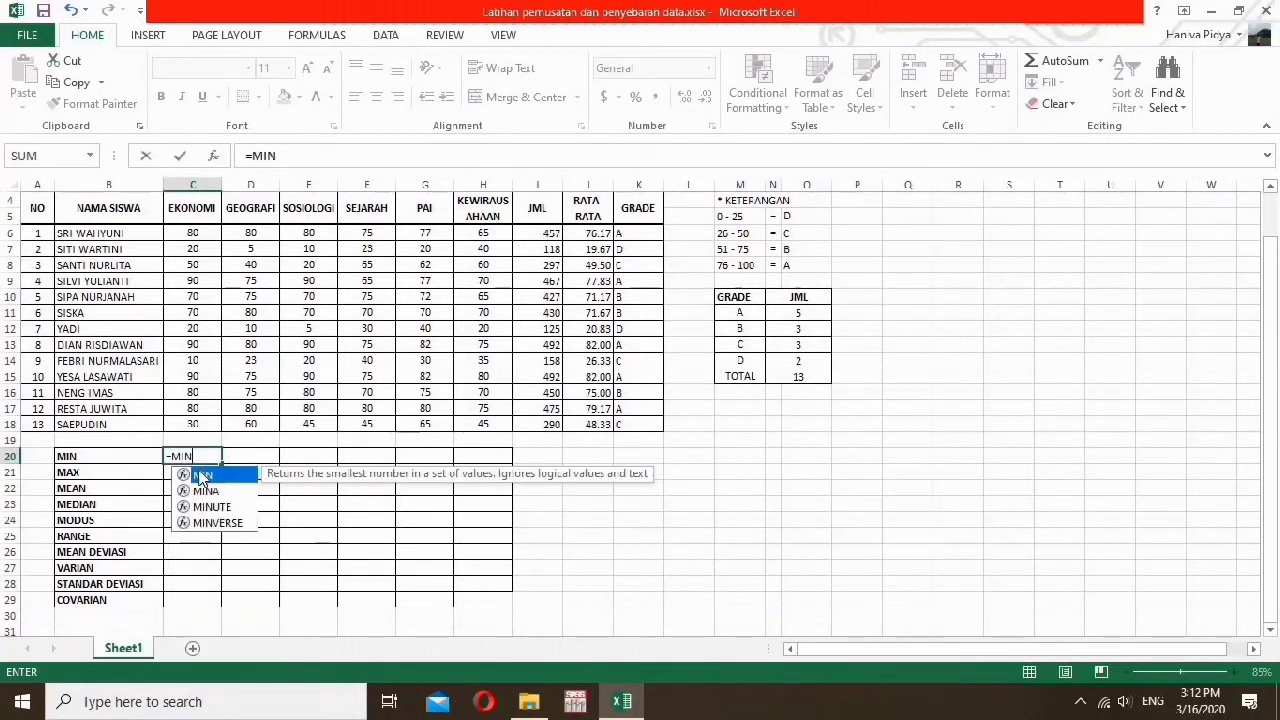
{"action": "double_click", "coordinate": [200, 476]}
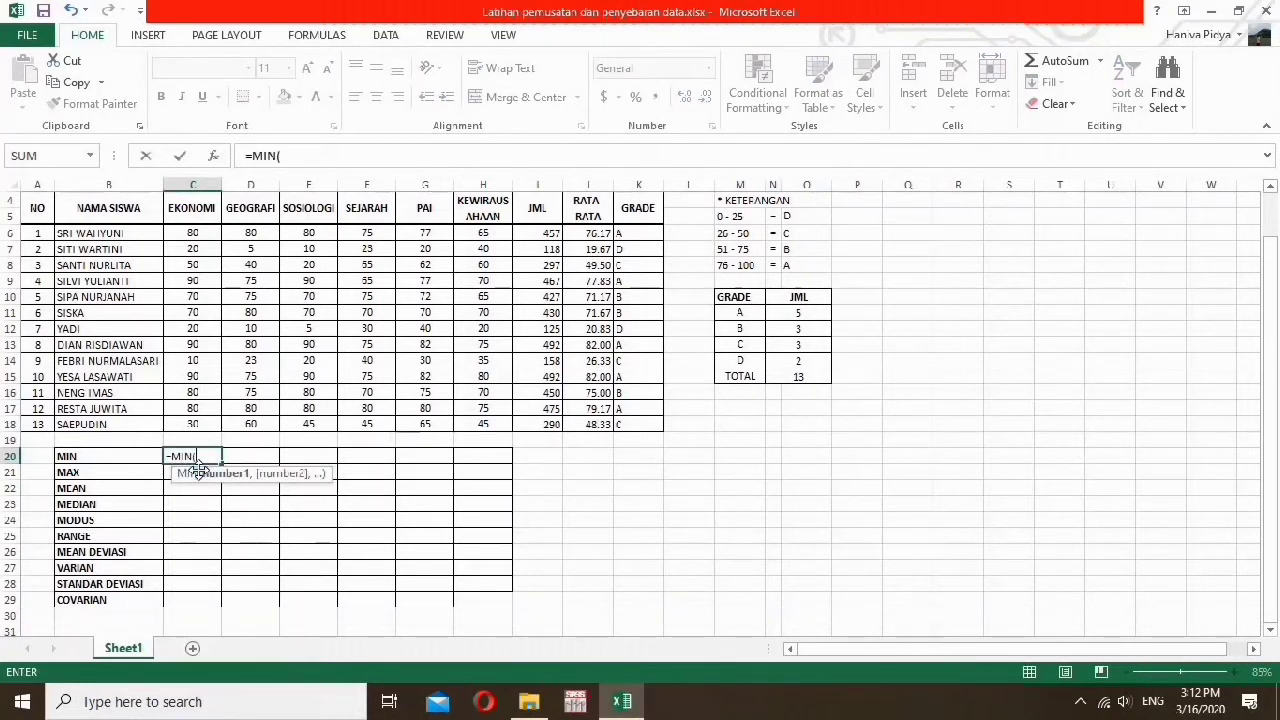
{"action": "left_click_drag", "start_coordinate": [202, 233], "coordinate": [208, 424]}
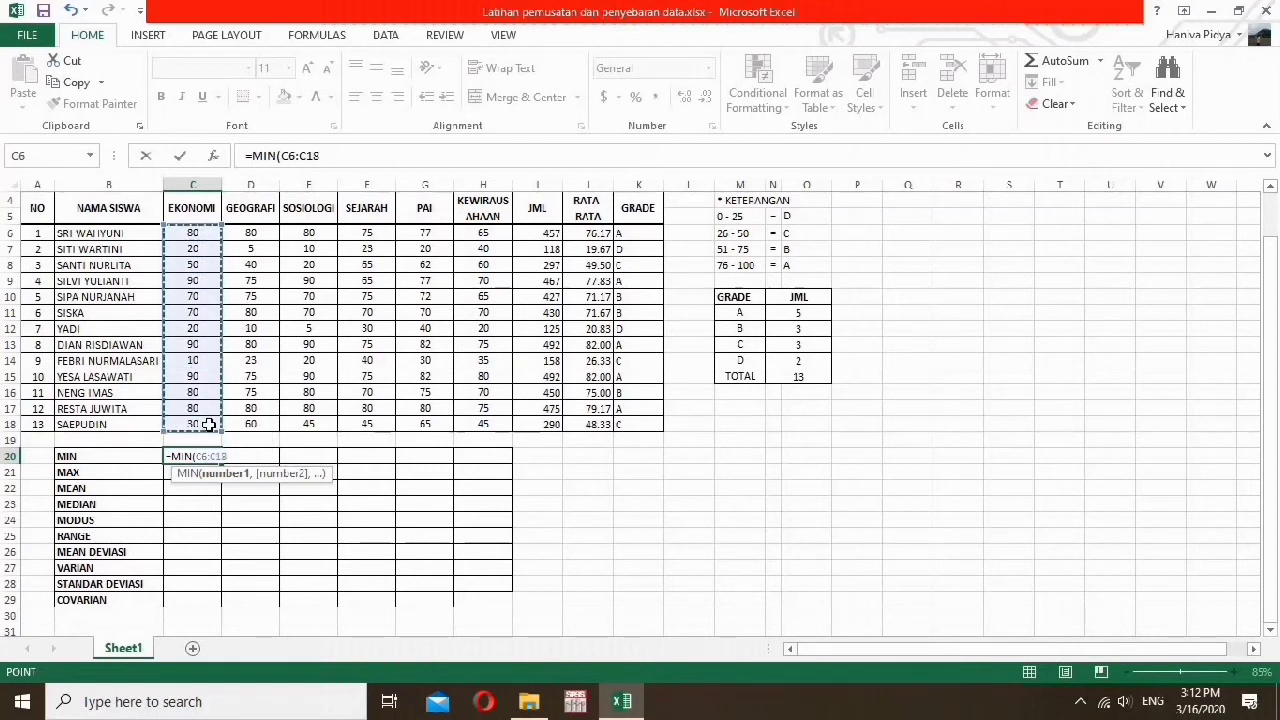
{"action": "type", "text": ")"}
{"action": "key", "text": "Return"}
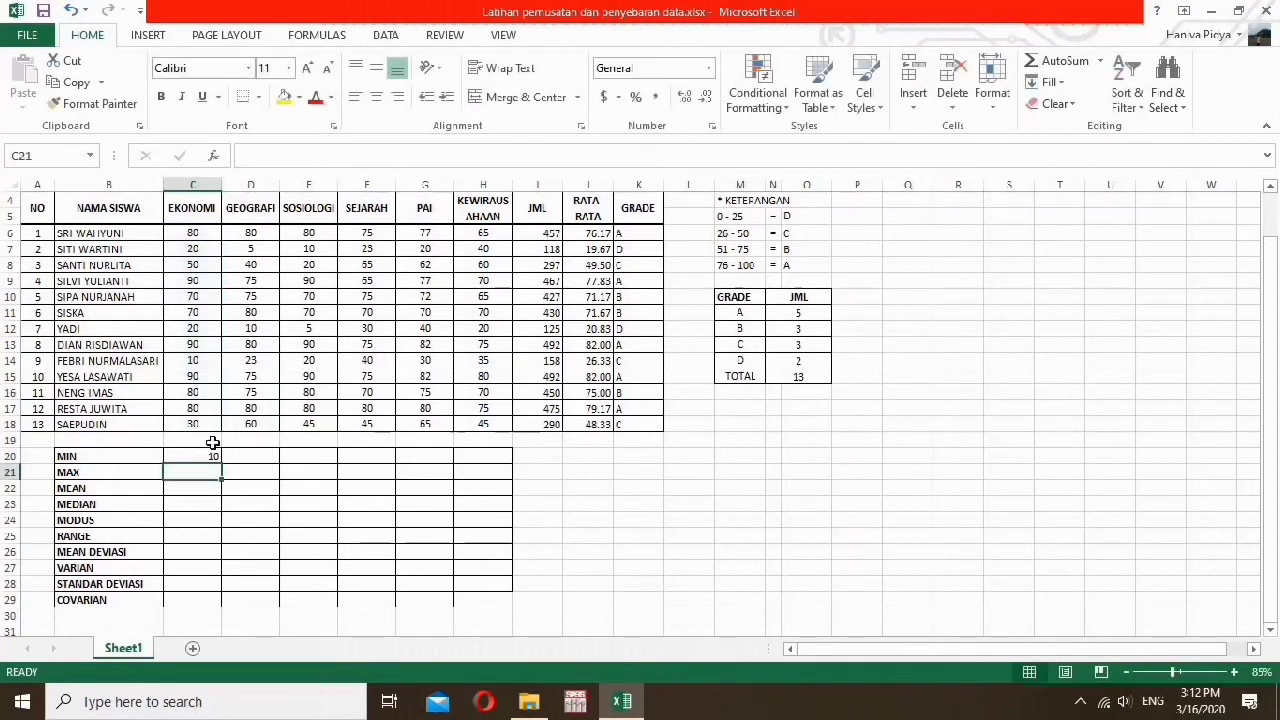
{"action": "left_click", "coordinate": [207, 456]}
{"action": "left_click_drag", "start_coordinate": [221, 461], "coordinate": [503, 474]}
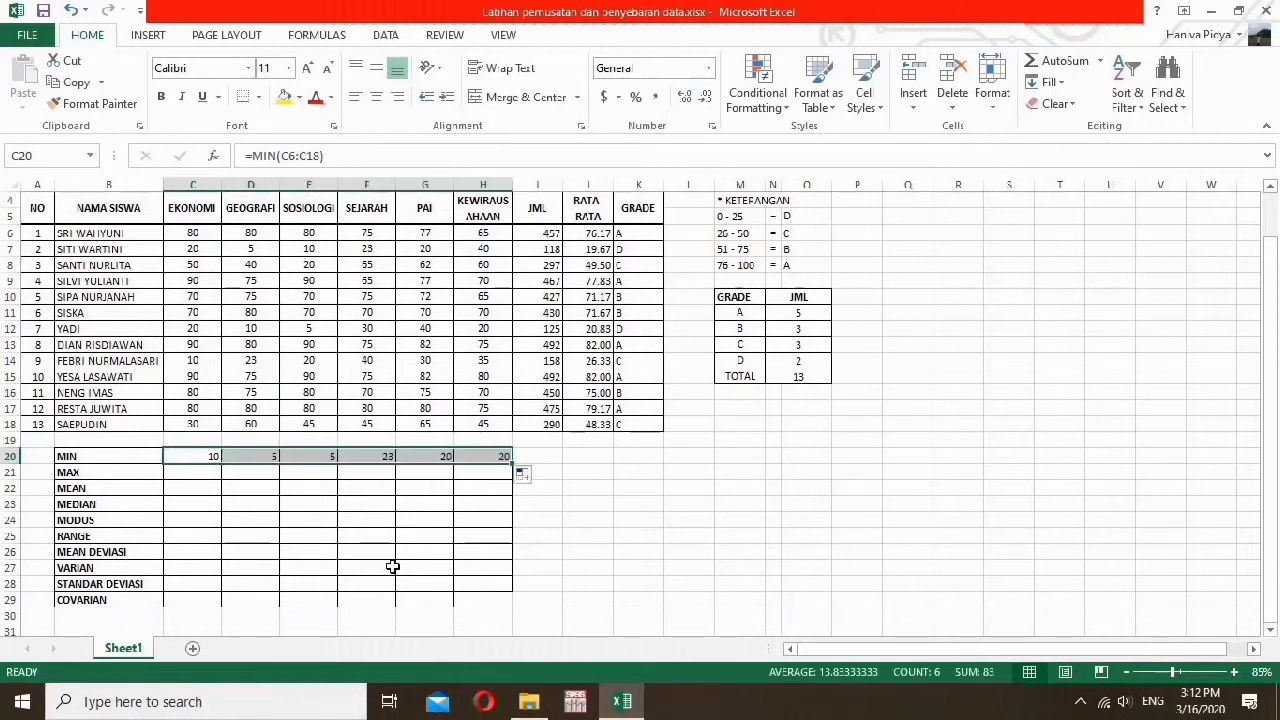
- Calculate the highest EKONOMI score in C21 with =MAX(C6:C18) and fill the formula across to H21
{"action": "left_click", "coordinate": [195, 470]}
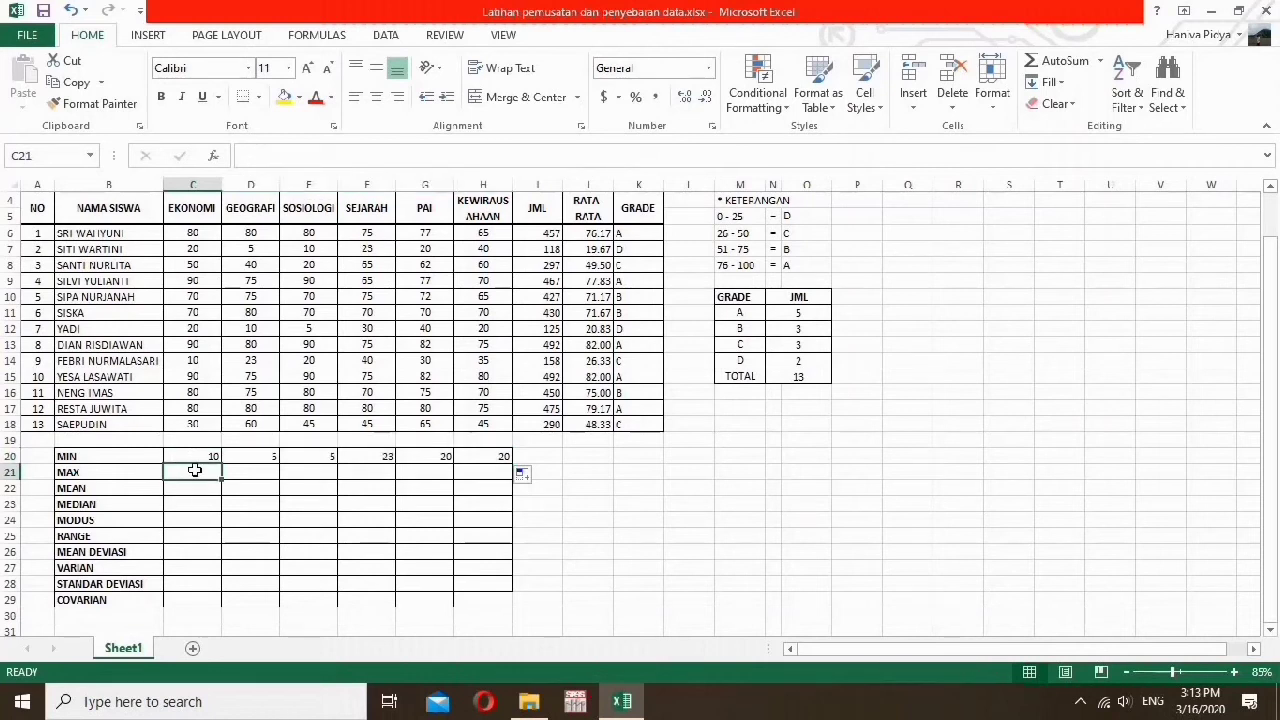
{"action": "type", "text": "=MAX"}
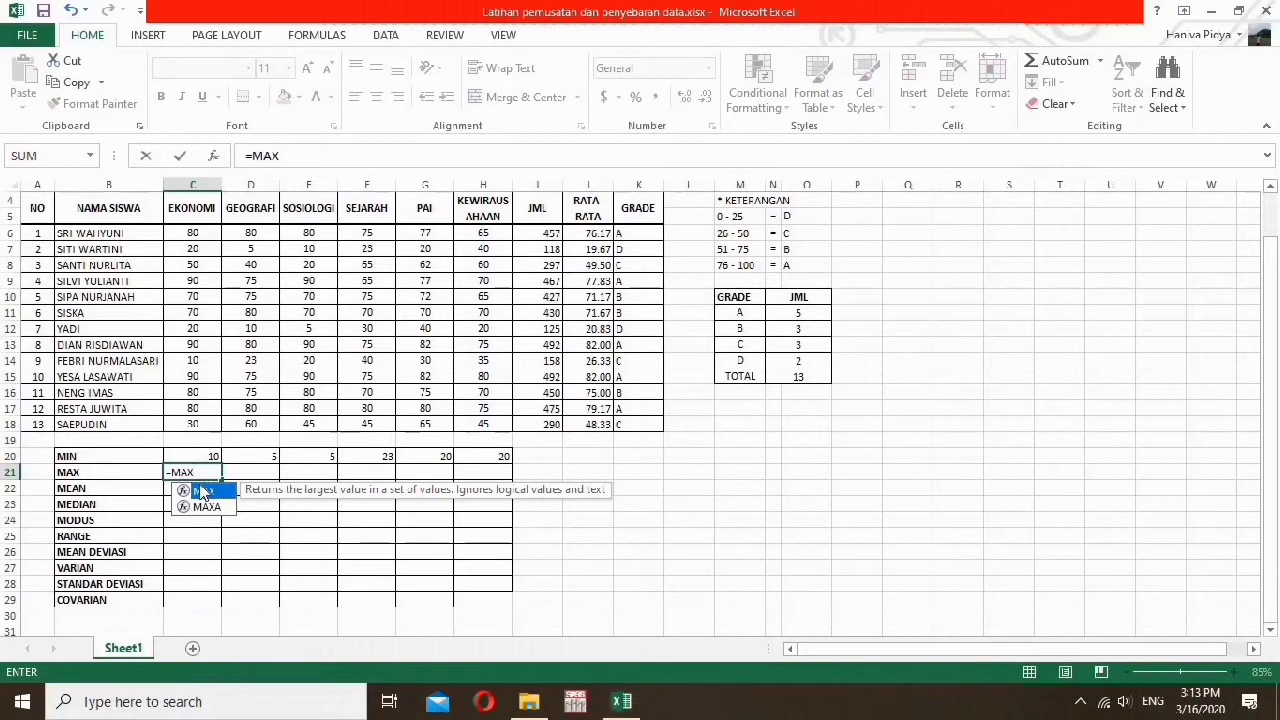
{"action": "double_click", "coordinate": [203, 491]}
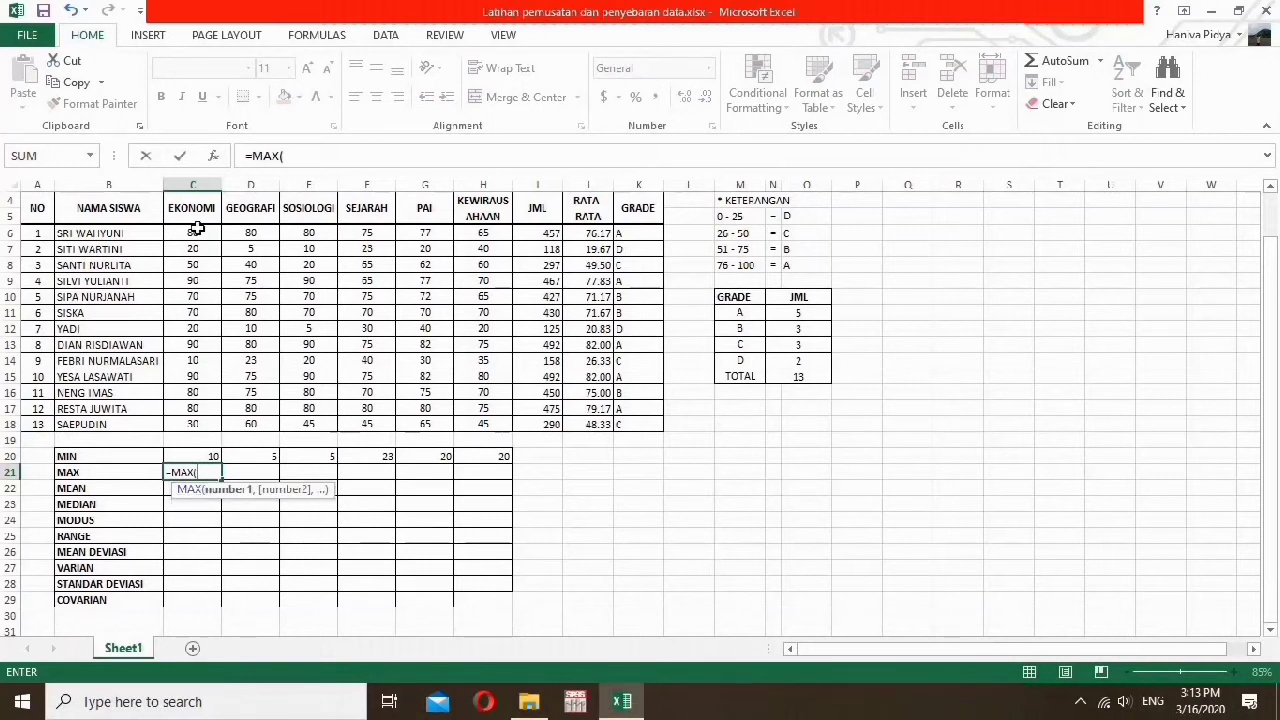
{"action": "left_click_drag", "start_coordinate": [193, 235], "coordinate": [203, 432]}
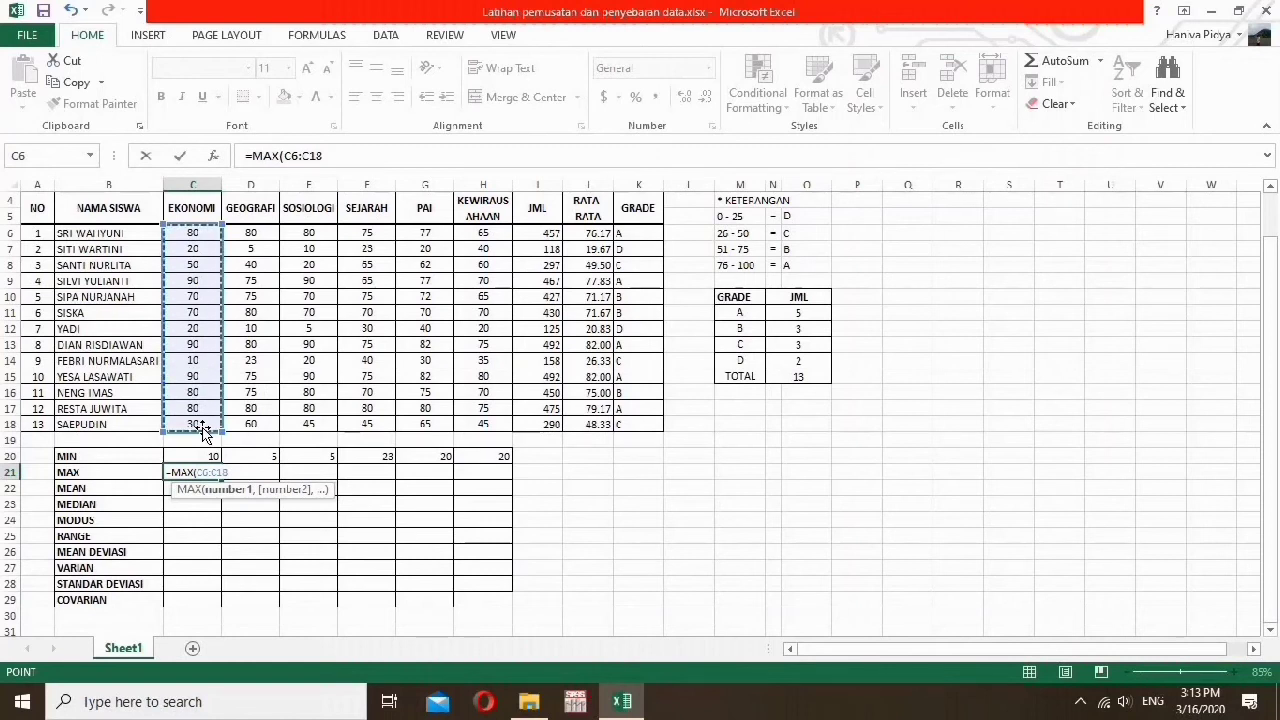
{"action": "key", "text": "Return"}
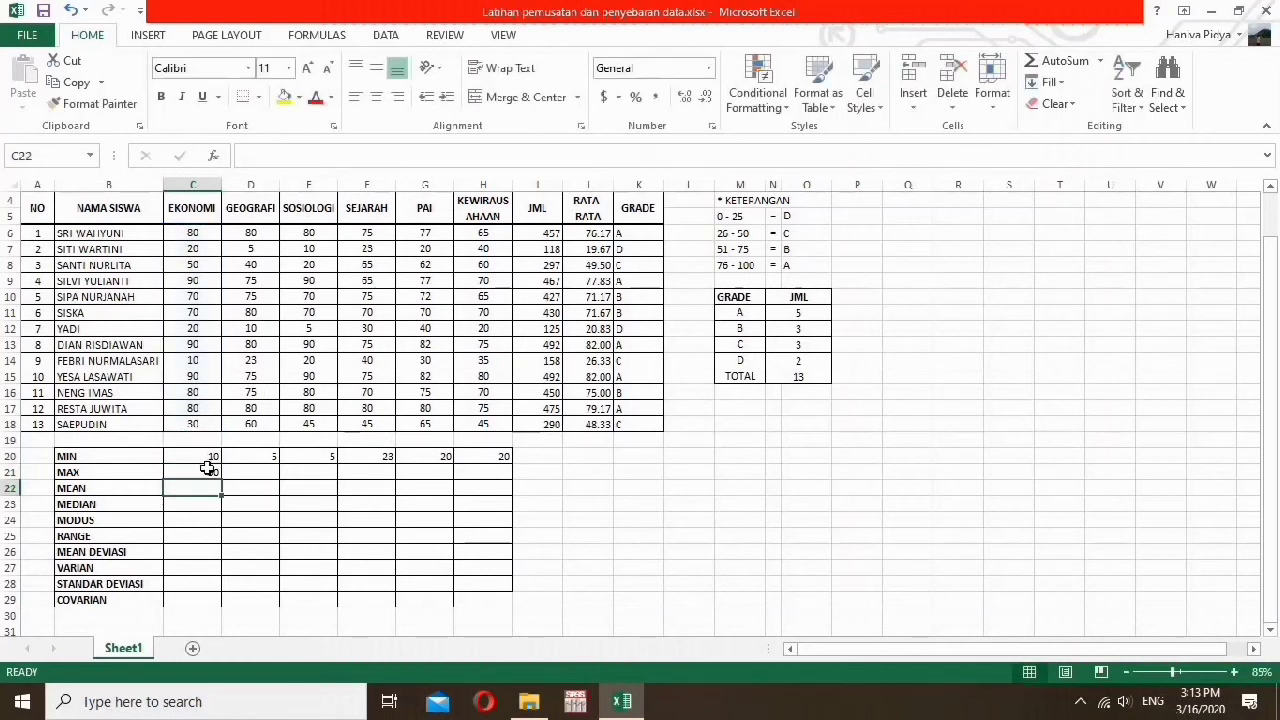
{"action": "left_click", "coordinate": [212, 471]}
{"action": "left_click_drag", "start_coordinate": [220, 478], "coordinate": [498, 480]}
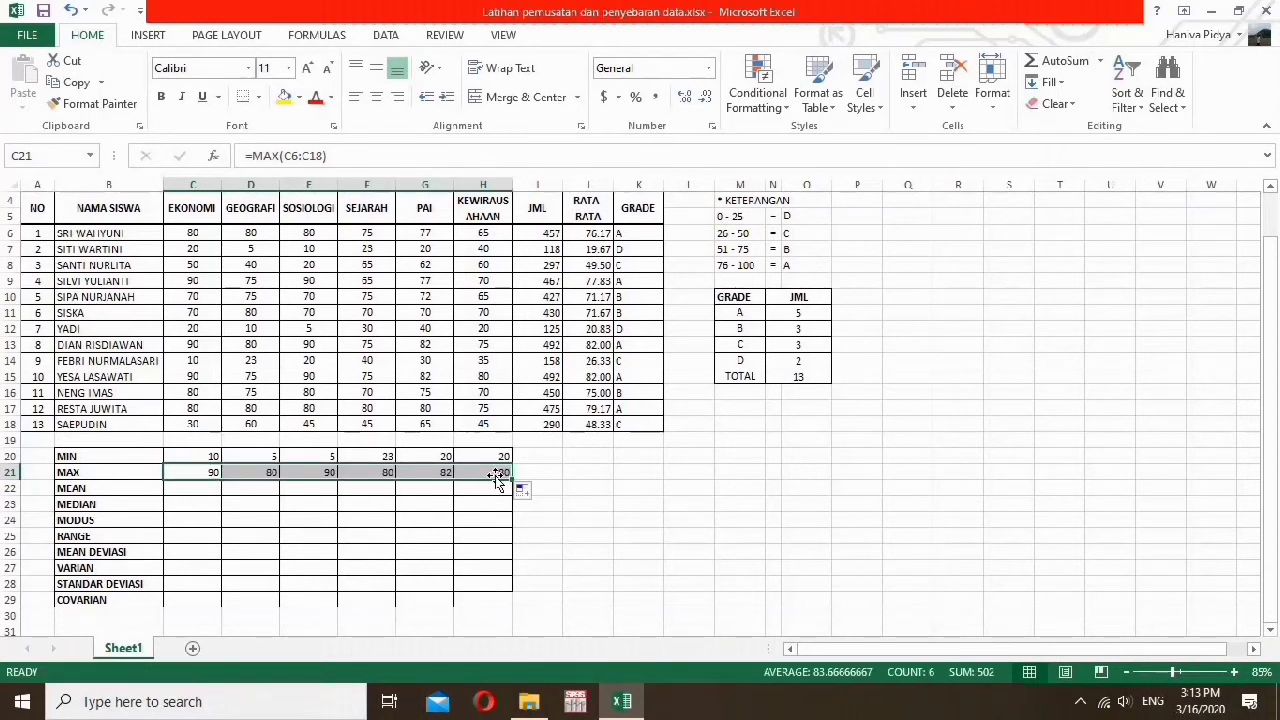
- Calculate the EKONOMI mean in C22 with =AVERAGE(C6:C18) and fill the formula across to H22
{"action": "left_click", "coordinate": [212, 490]}
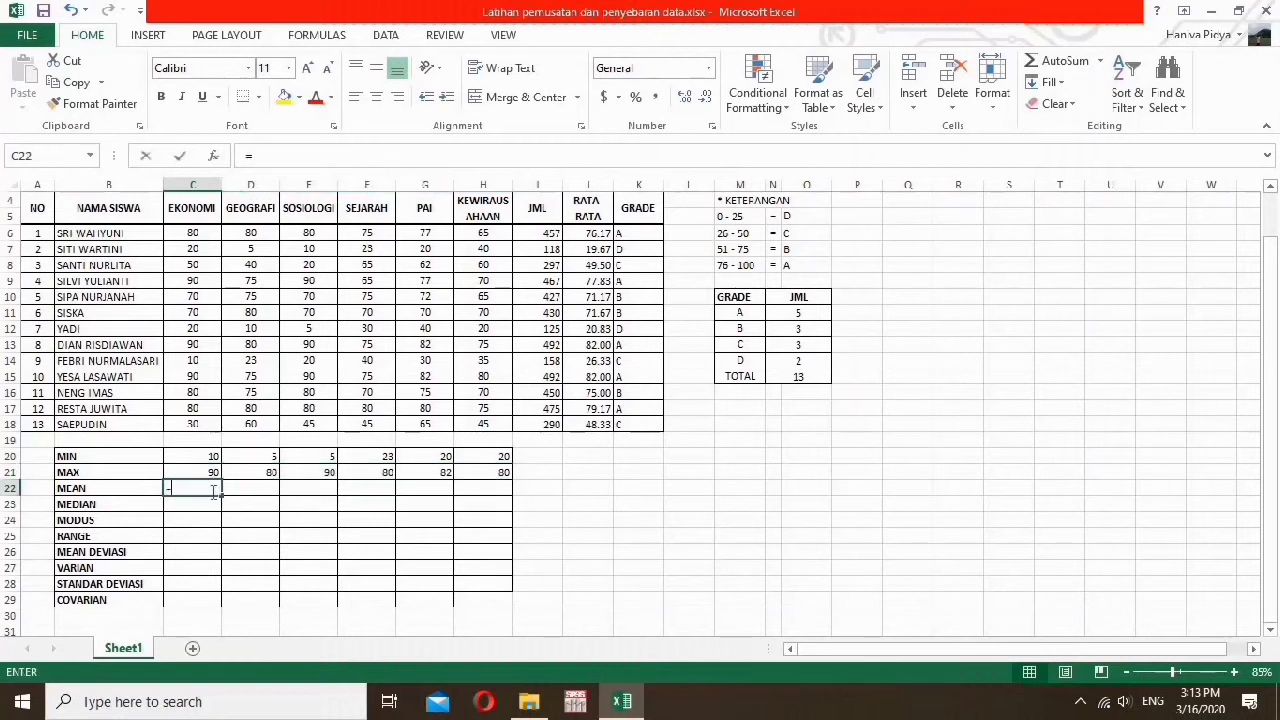
{"action": "type", "text": "=AV"}
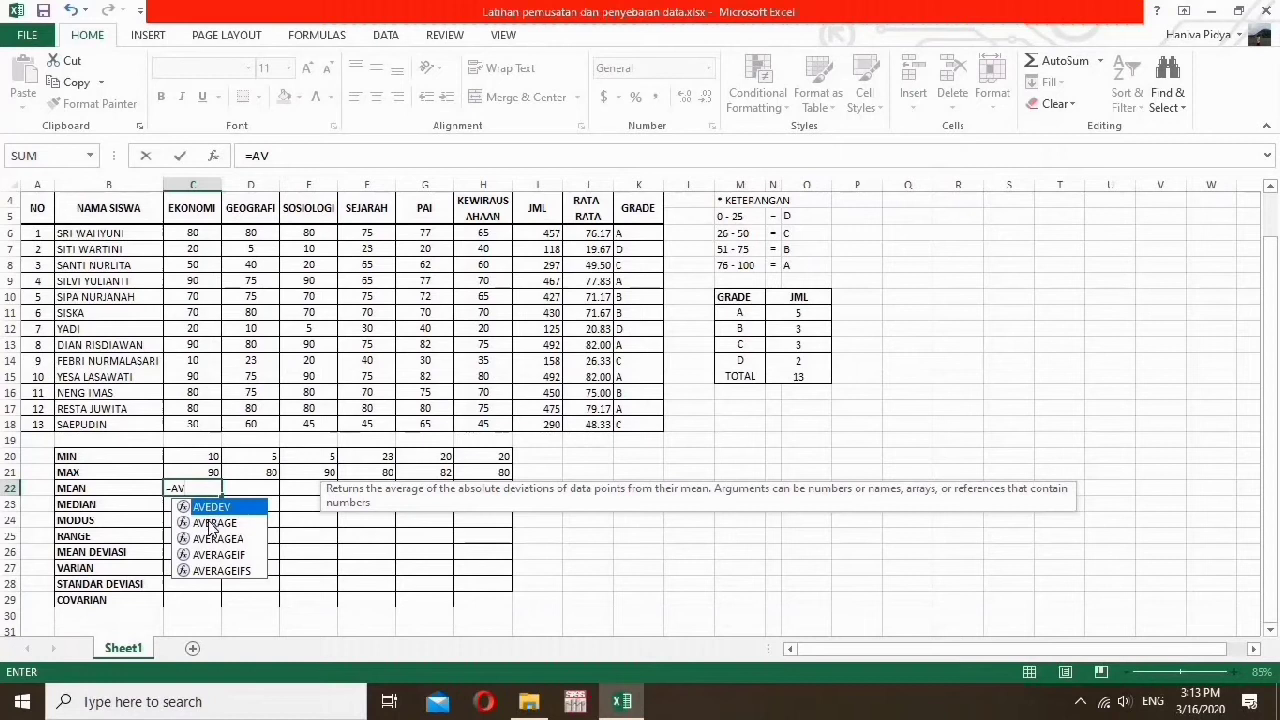
{"action": "left_click", "coordinate": [212, 524]}
{"action": "double_click", "coordinate": [212, 524]}
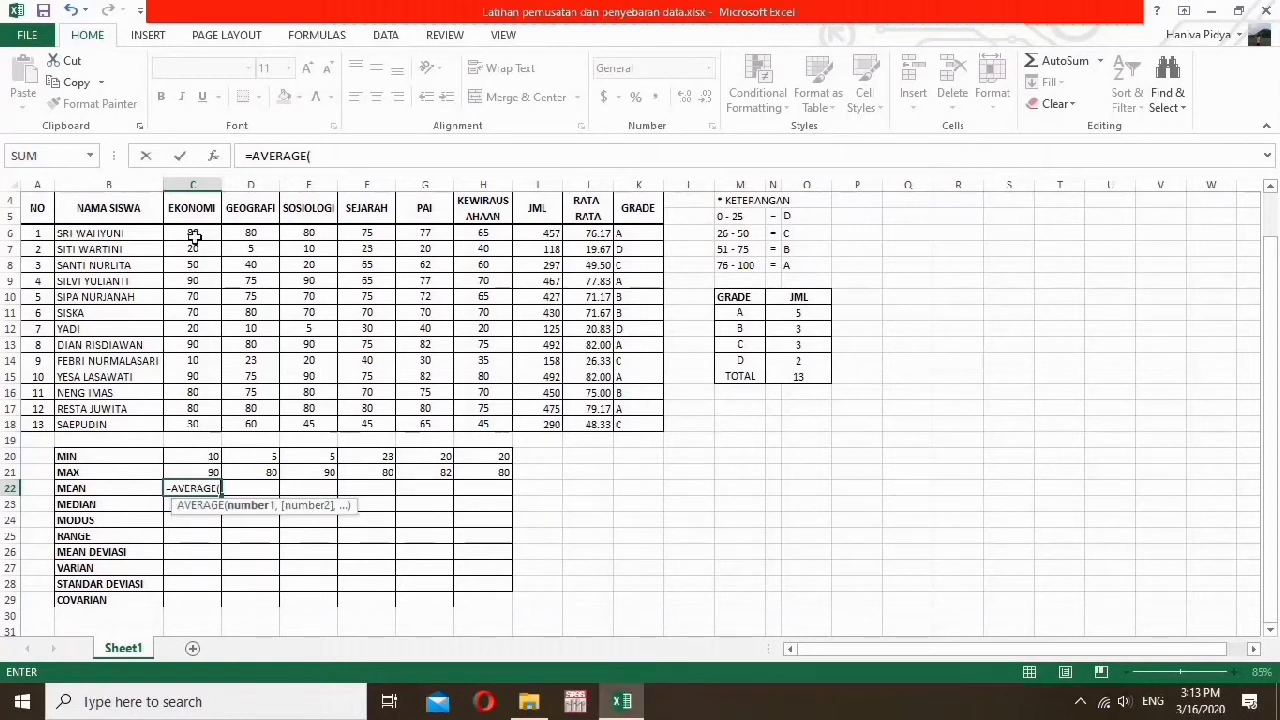
{"action": "left_click_drag", "start_coordinate": [193, 233], "coordinate": [204, 421]}
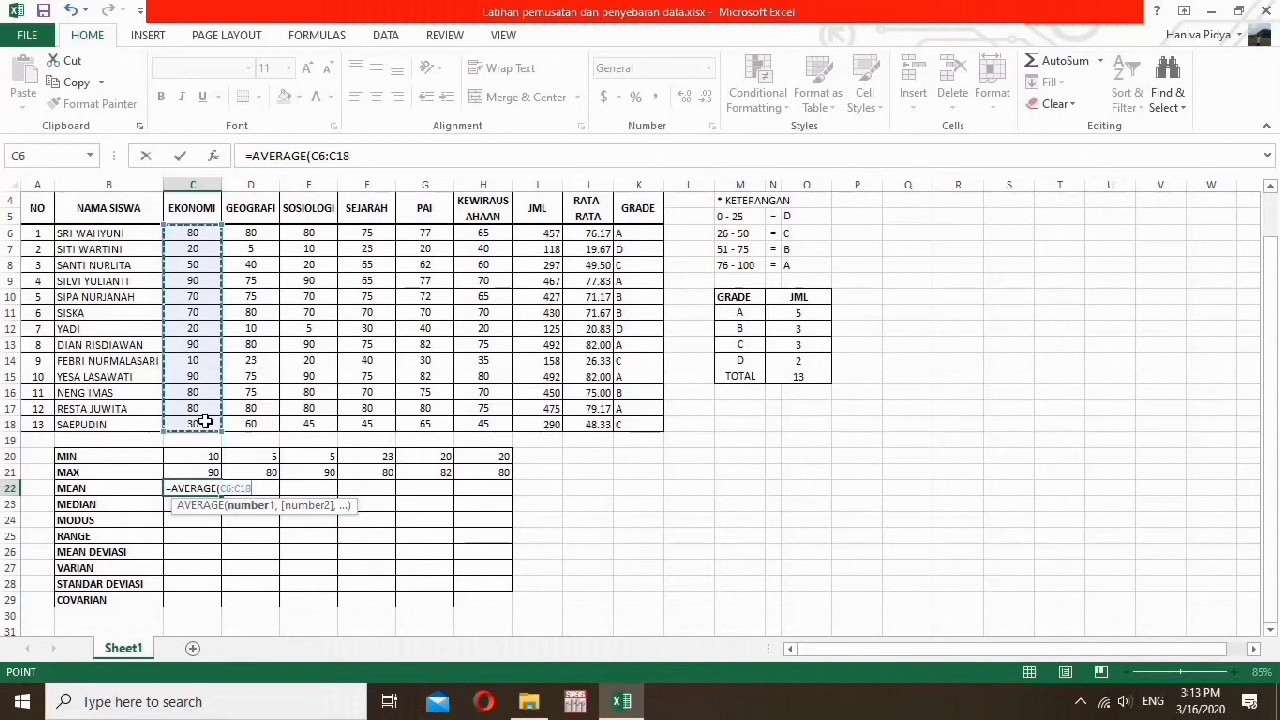
{"action": "key", "text": "Return"}
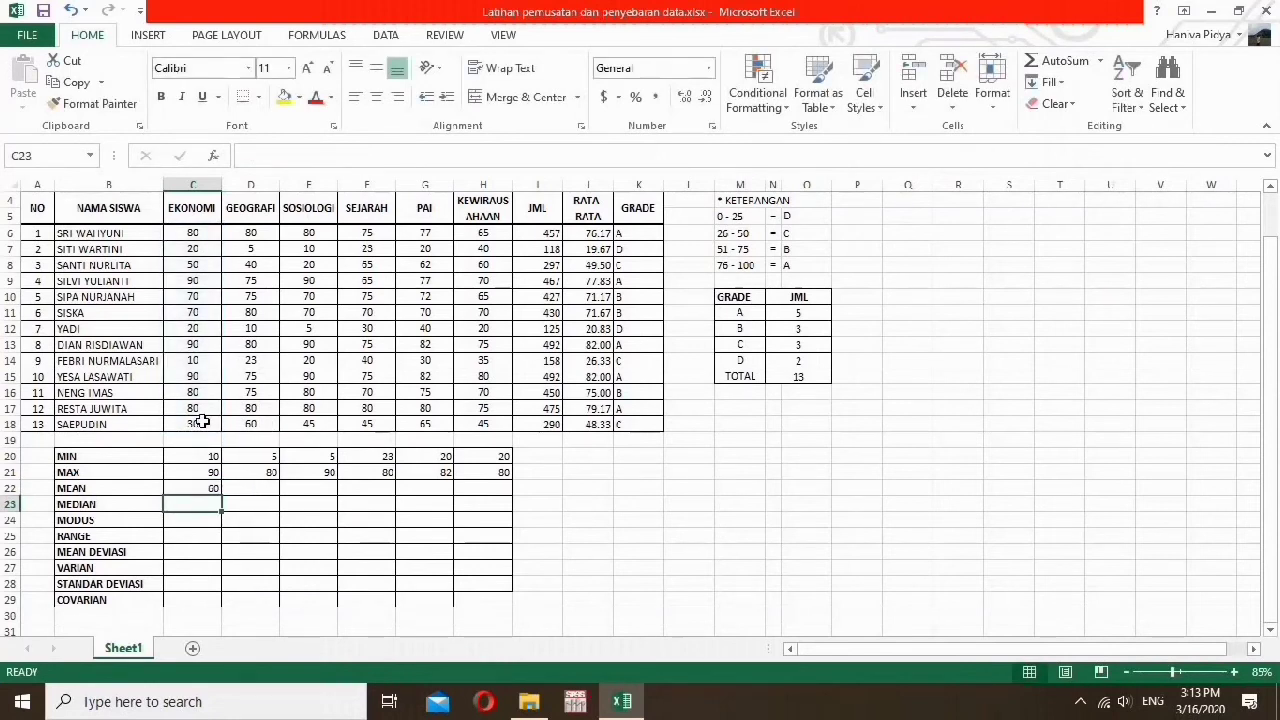
{"action": "left_click", "coordinate": [210, 488]}
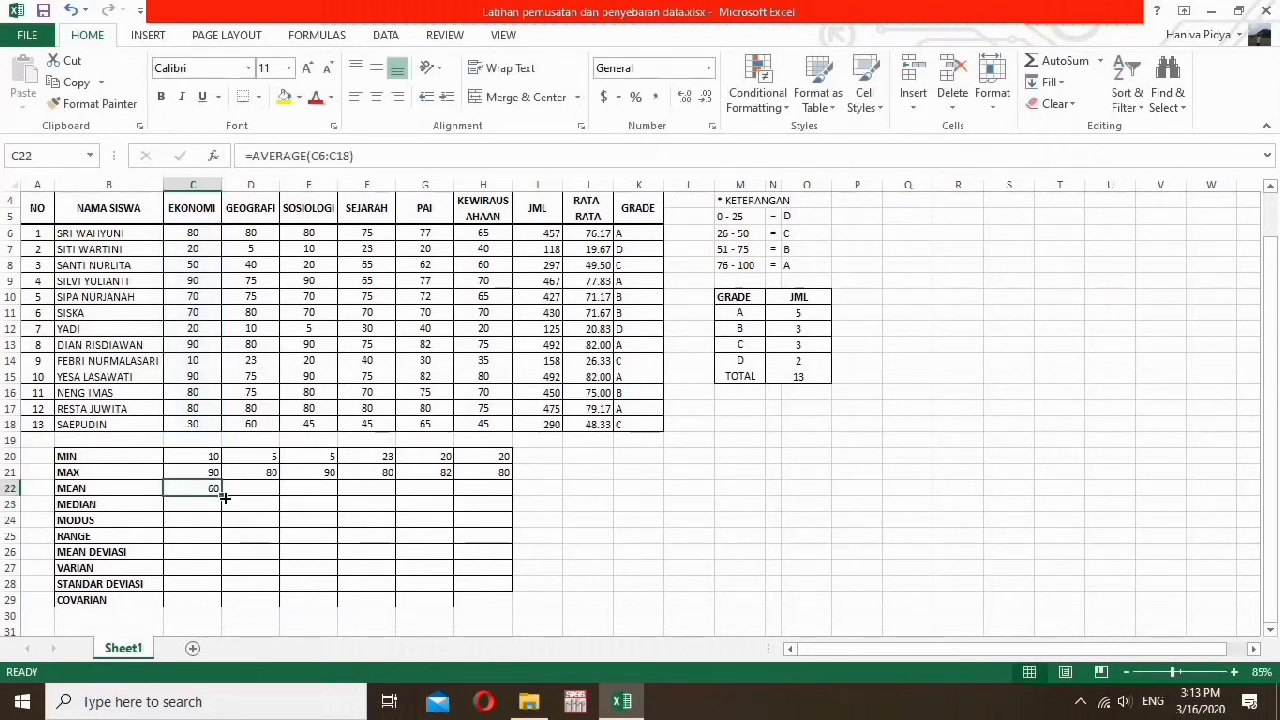
{"action": "left_click_drag", "start_coordinate": [225, 497], "coordinate": [491, 500]}
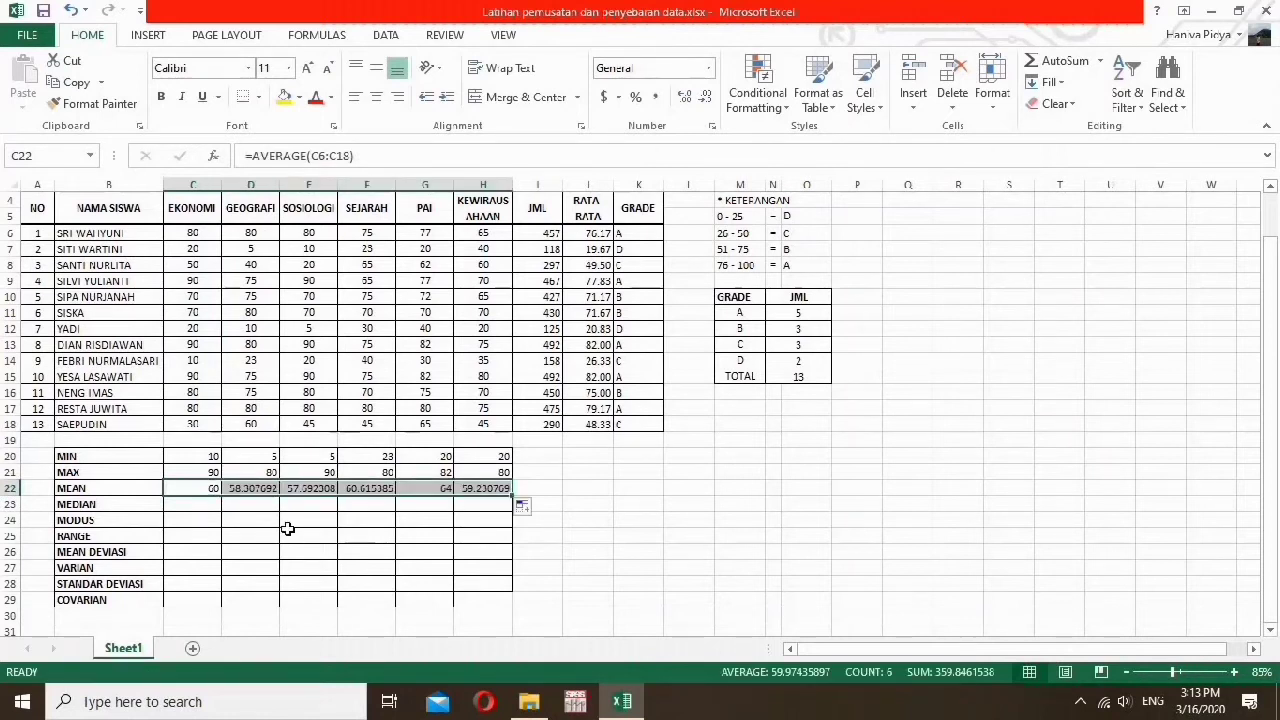
- Calculate the EKONOMI median in C23 with =MEDIAN(C6:C18) and fill the formula across to H23
{"action": "left_click", "coordinate": [214, 503]}
{"action": "type", "text": "=MED"}
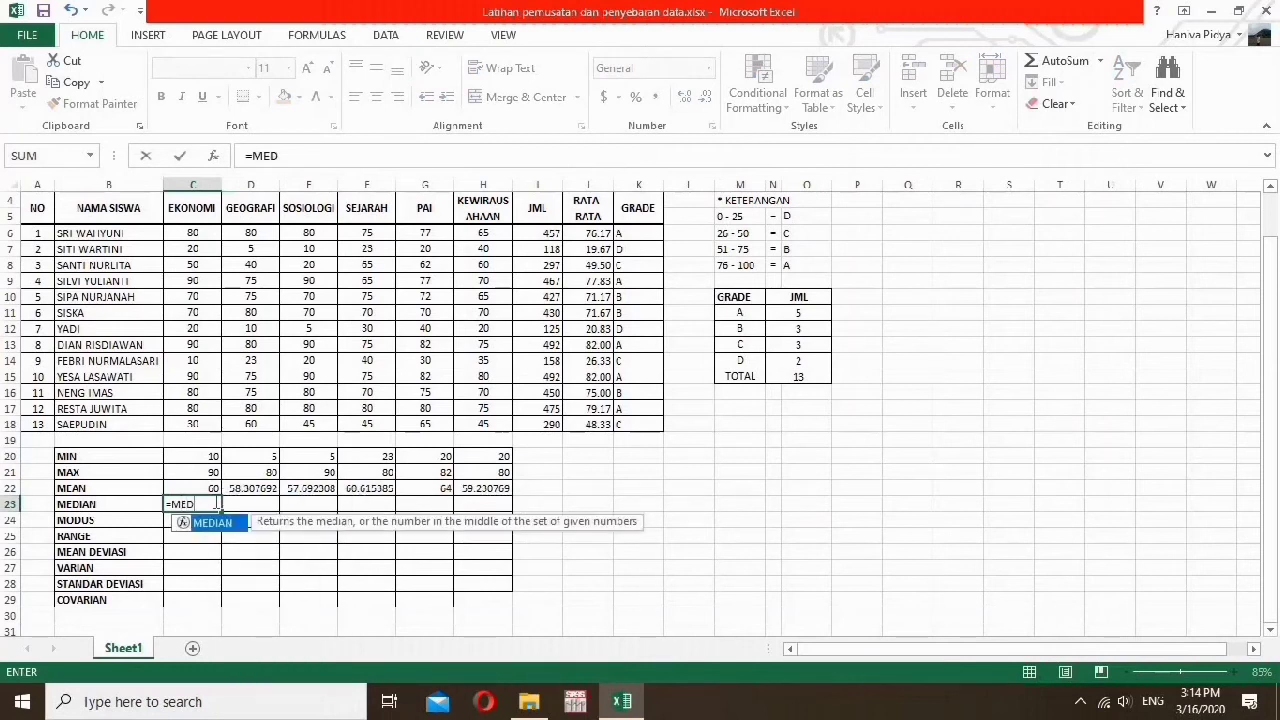
{"action": "double_click", "coordinate": [214, 524]}
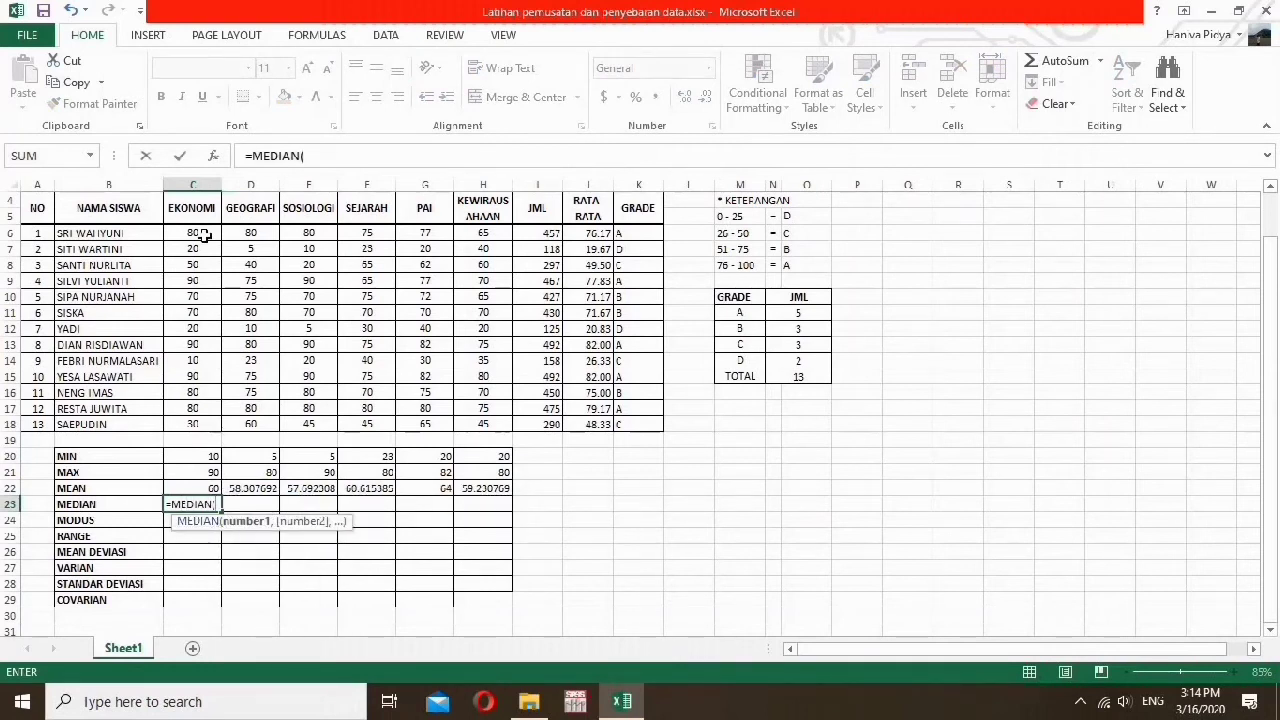
{"action": "left_click_drag", "start_coordinate": [205, 233], "coordinate": [210, 432]}
{"action": "type", "text": "_"}
{"action": "key", "text": "BackSpace"}
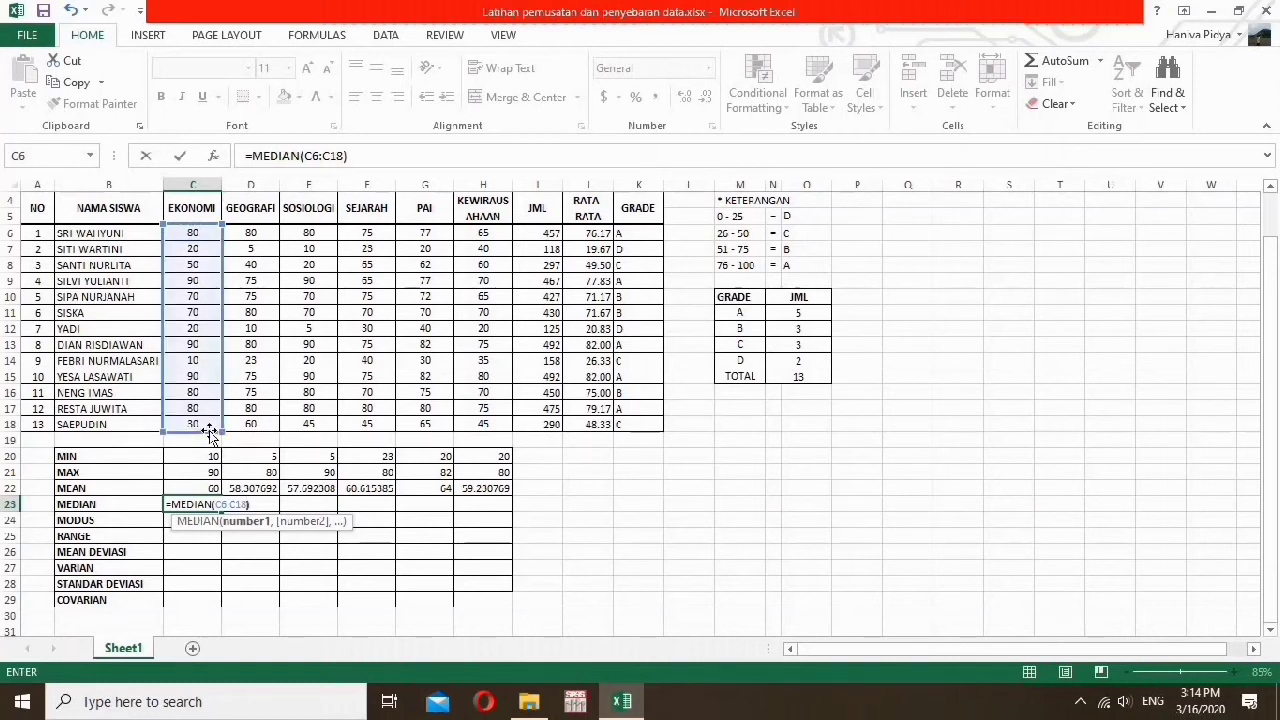
{"action": "type", "text": ")"}
{"action": "key", "text": "Return"}
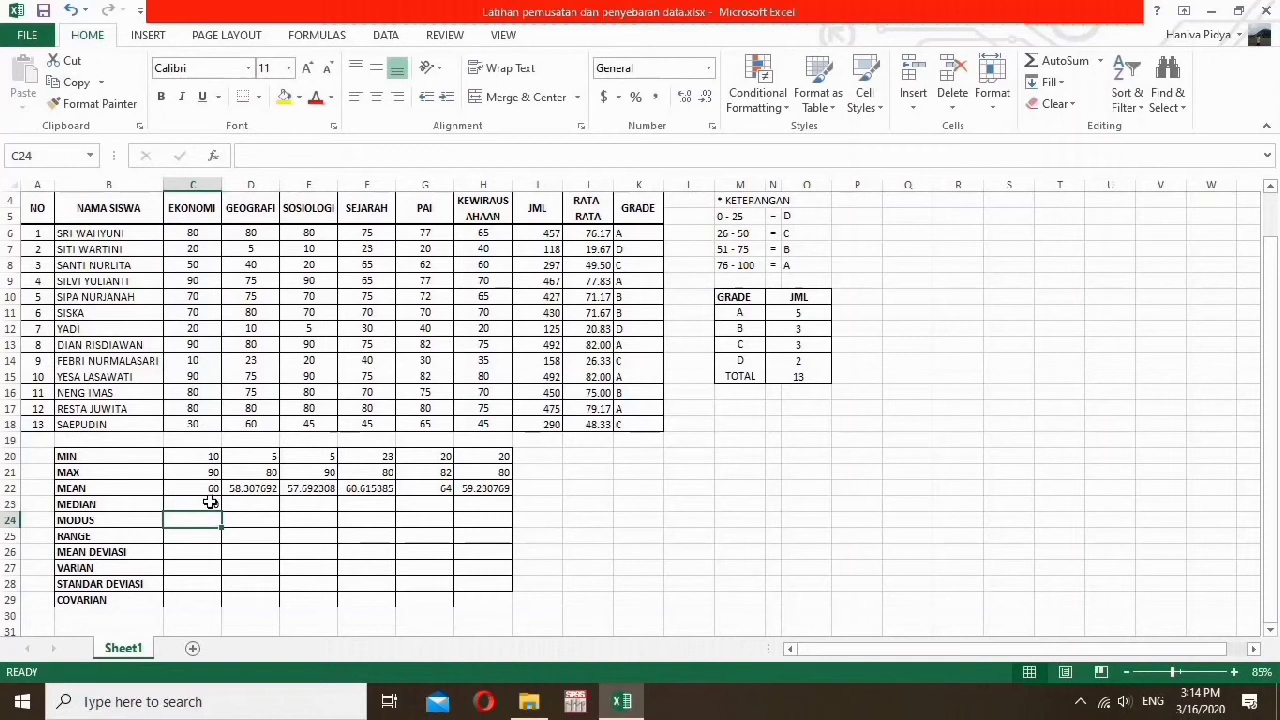
{"action": "left_click", "coordinate": [212, 504]}
{"action": "left_click_drag", "start_coordinate": [220, 508], "coordinate": [492, 513]}
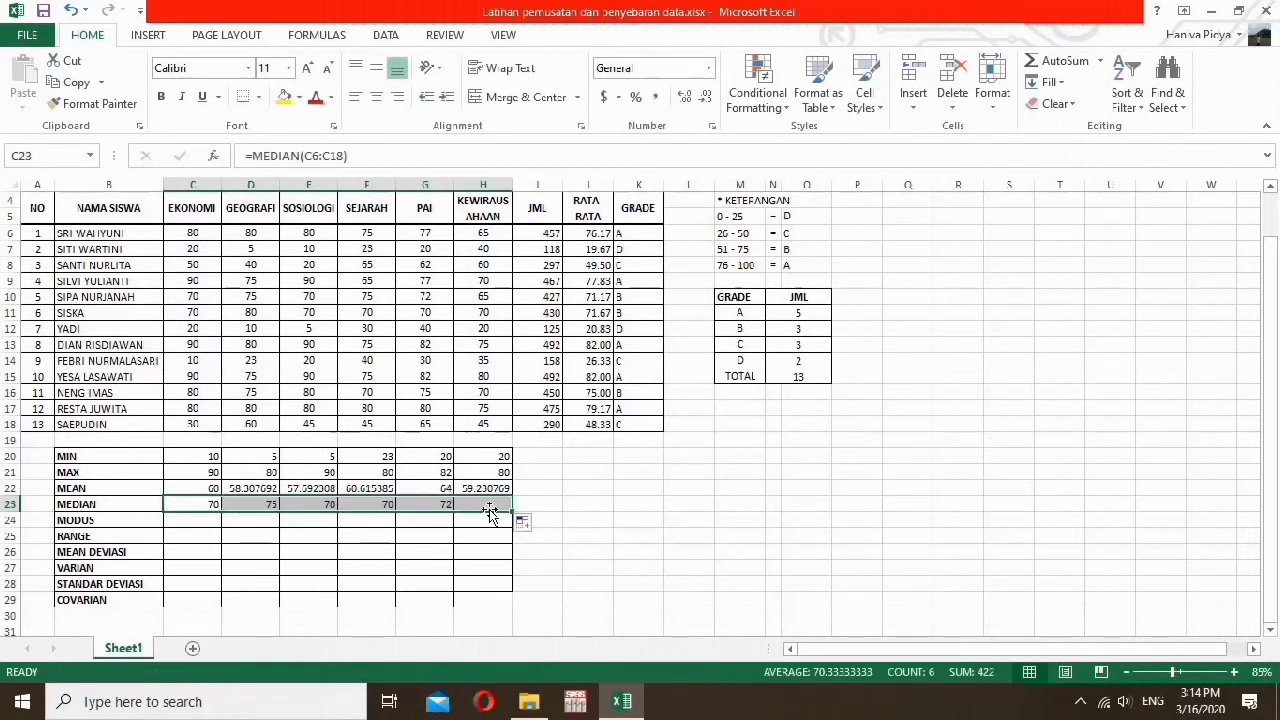
- Calculate the EKONOMI mode in C24 with =MODE(C6:C18) and fill the formula across to H24
{"action": "left_click", "coordinate": [207, 521]}
{"action": "type", "text": "=M"}
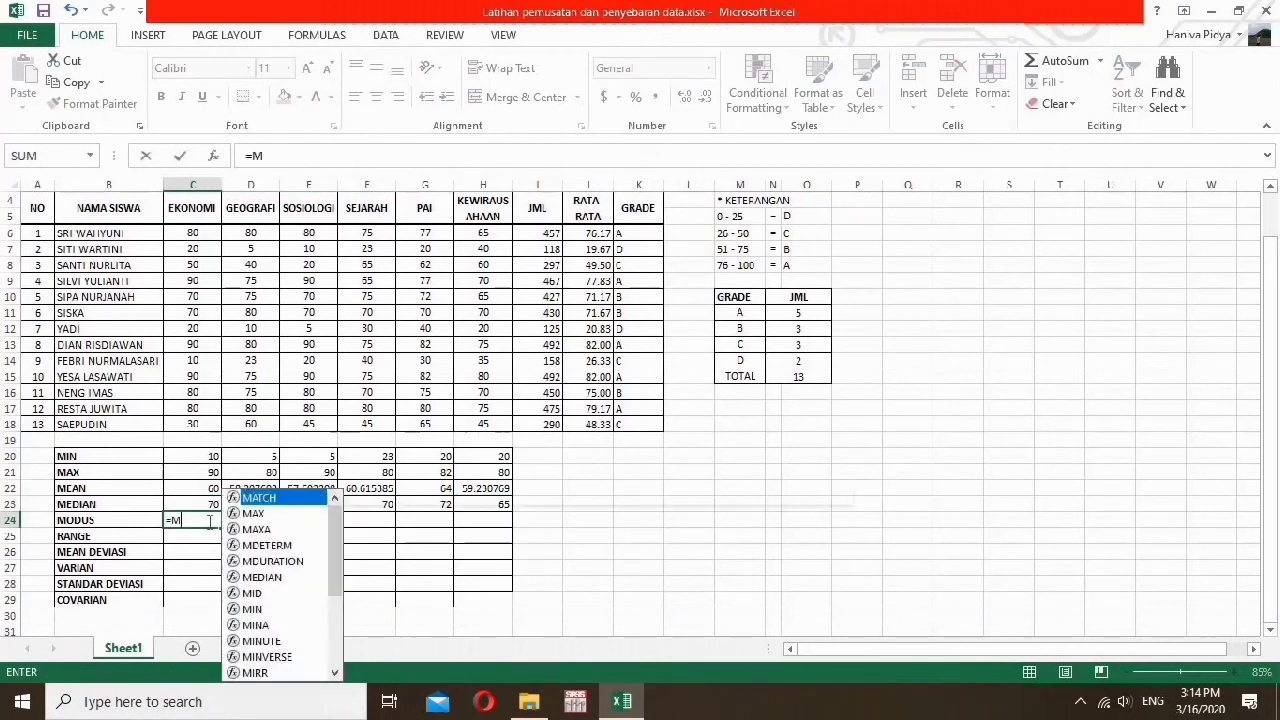
{"action": "type", "text": "OD"}
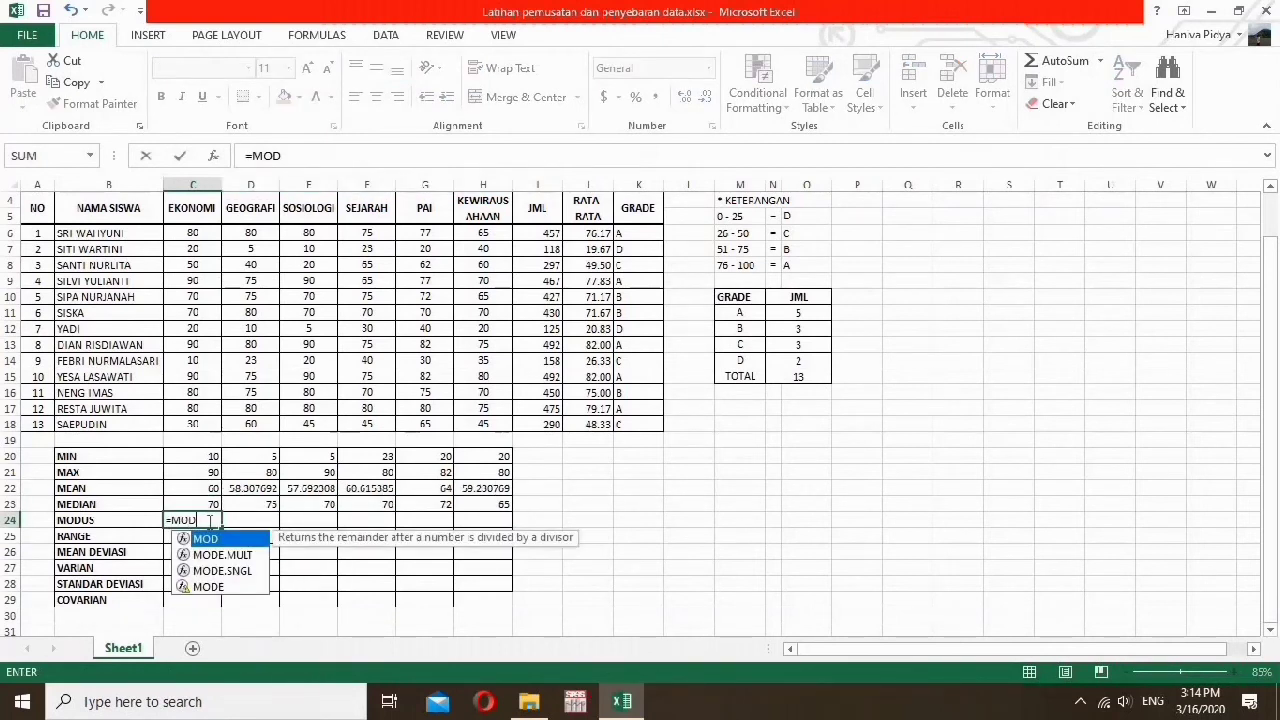
{"action": "left_click", "coordinate": [206, 588]}
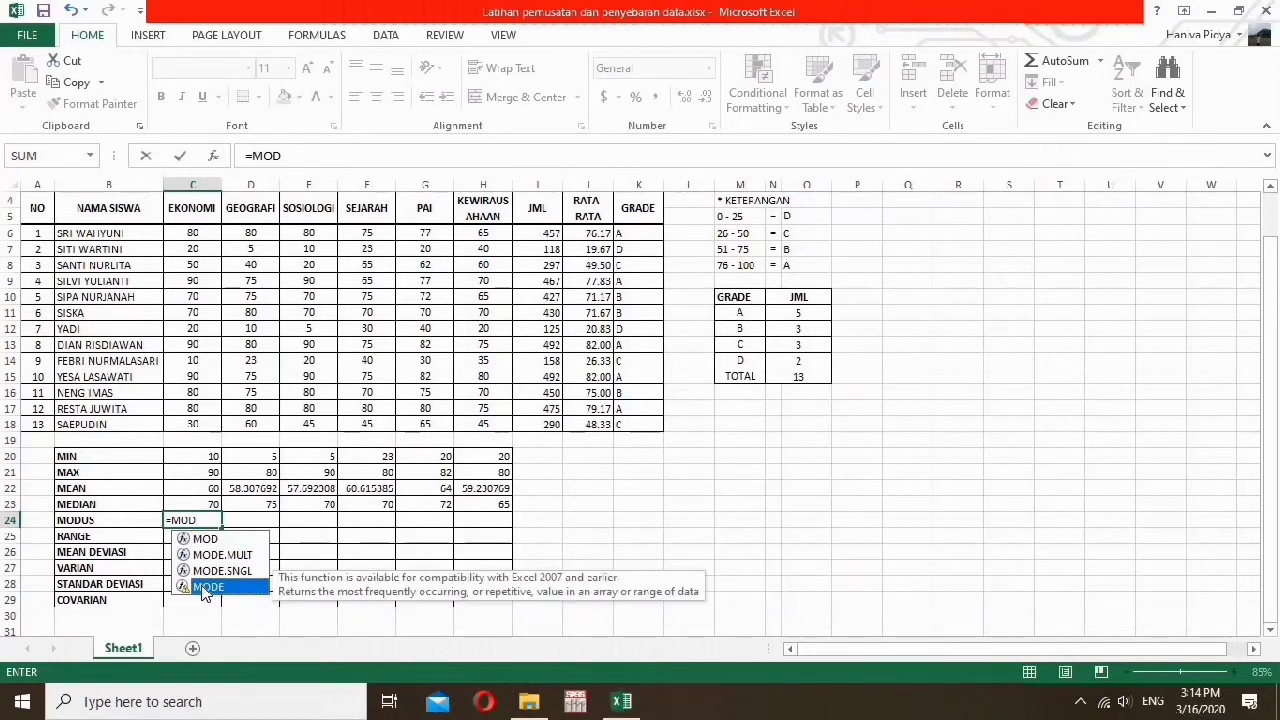
{"action": "double_click", "coordinate": [205, 588]}
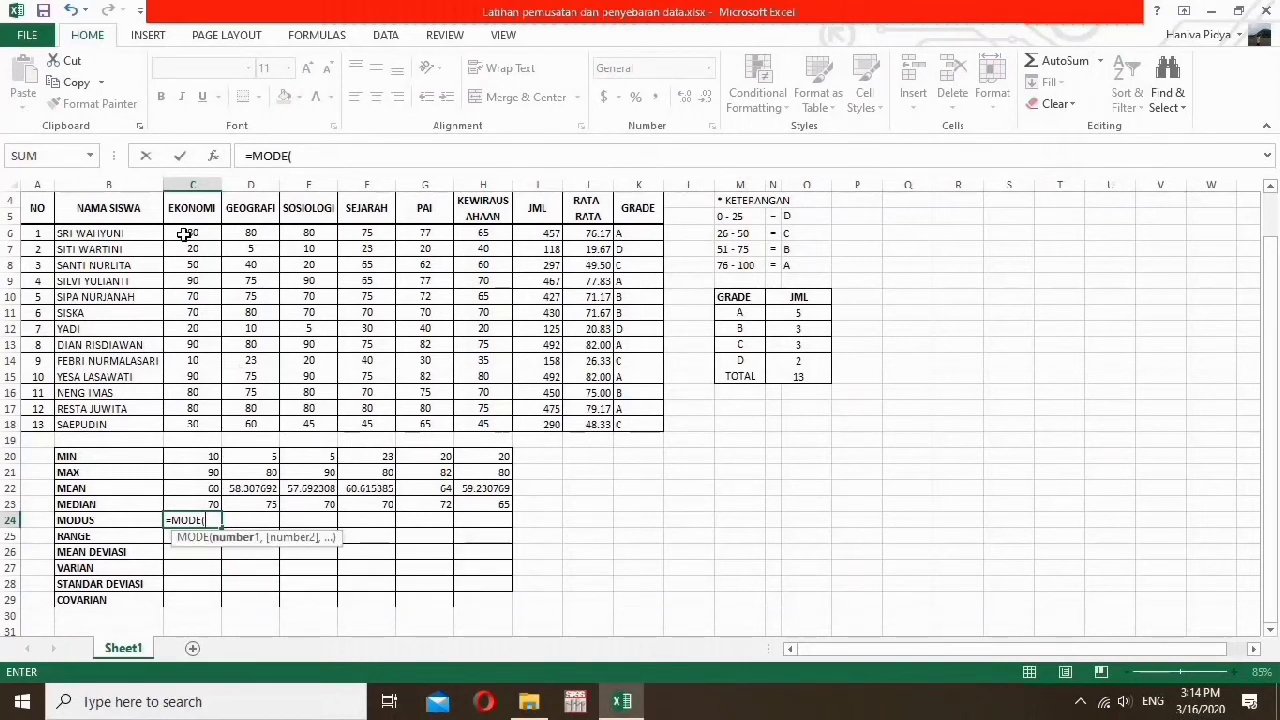
{"action": "left_click_drag", "start_coordinate": [184, 234], "coordinate": [194, 423]}
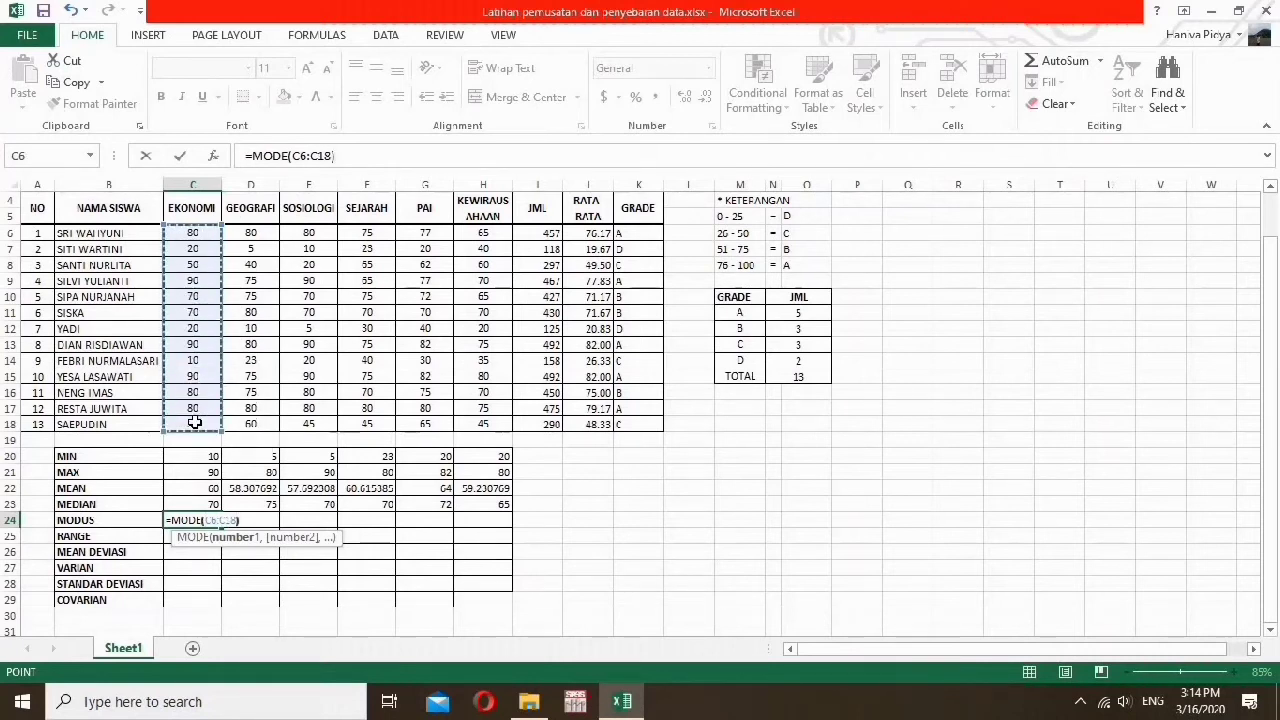
{"action": "type", "text": ")"}
{"action": "key", "text": "Return"}
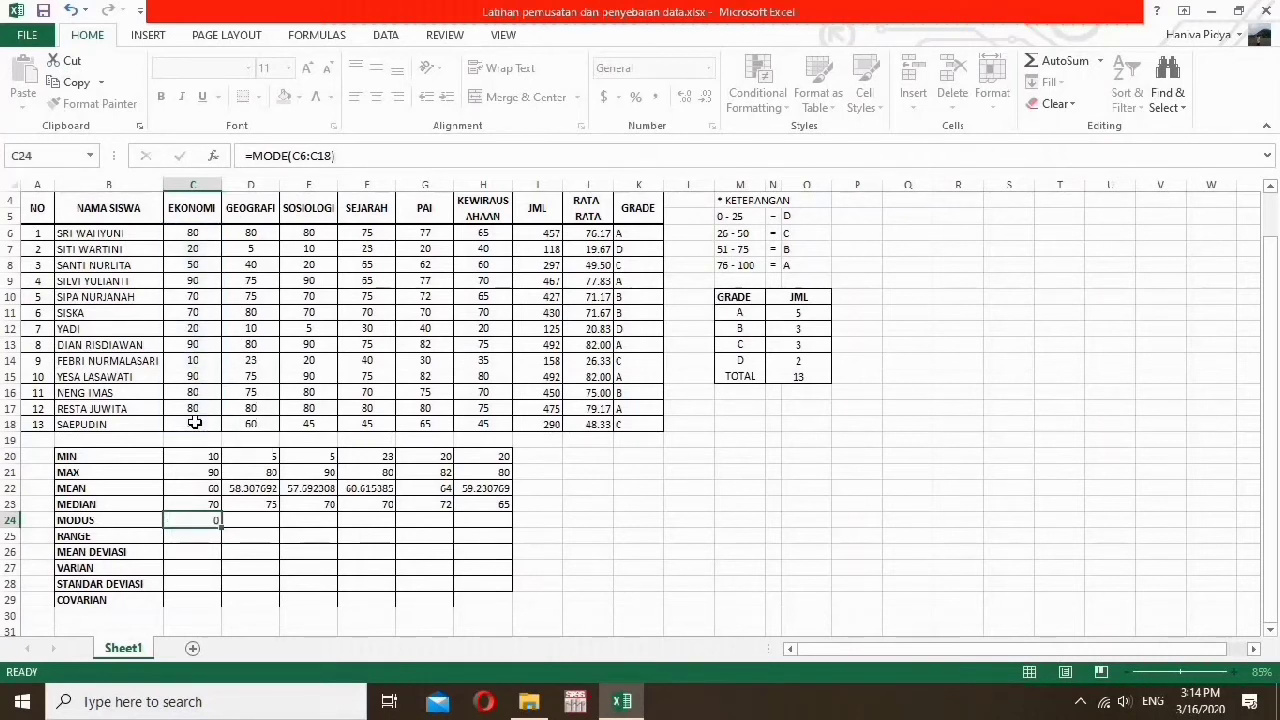
{"action": "left_click", "coordinate": [204, 521]}
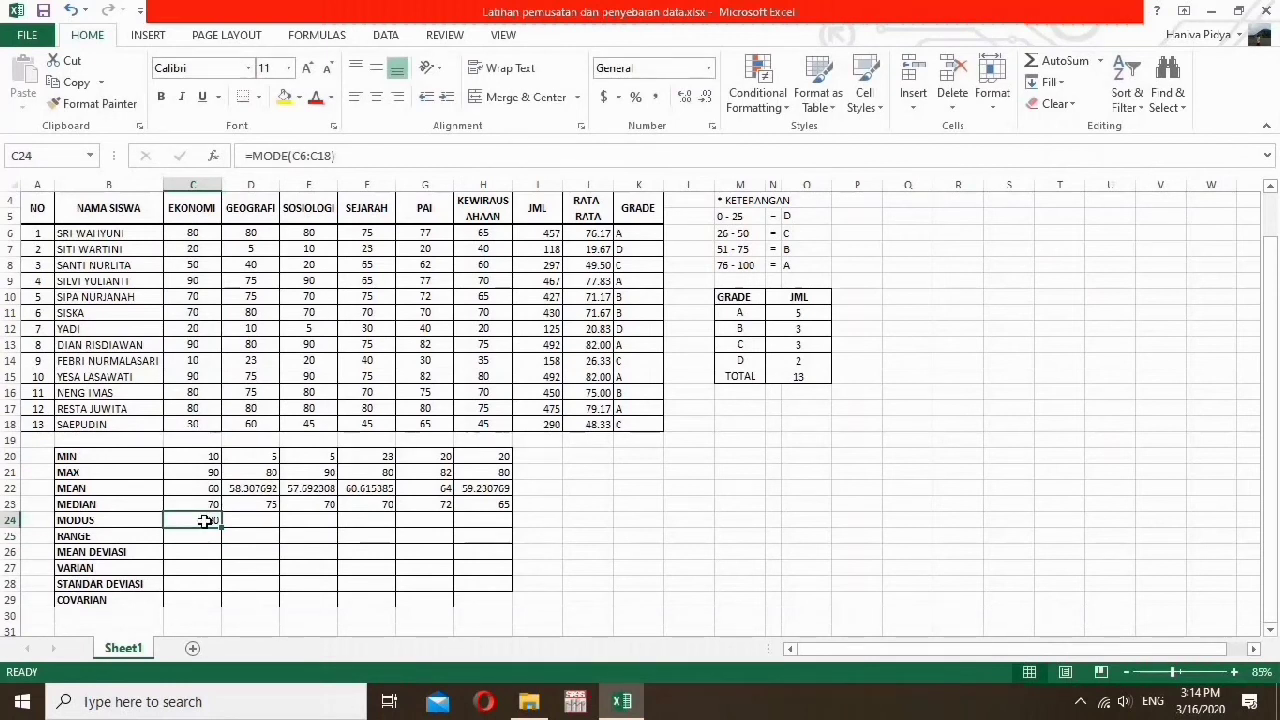
{"action": "left_click_drag", "start_coordinate": [219, 523], "coordinate": [499, 532]}
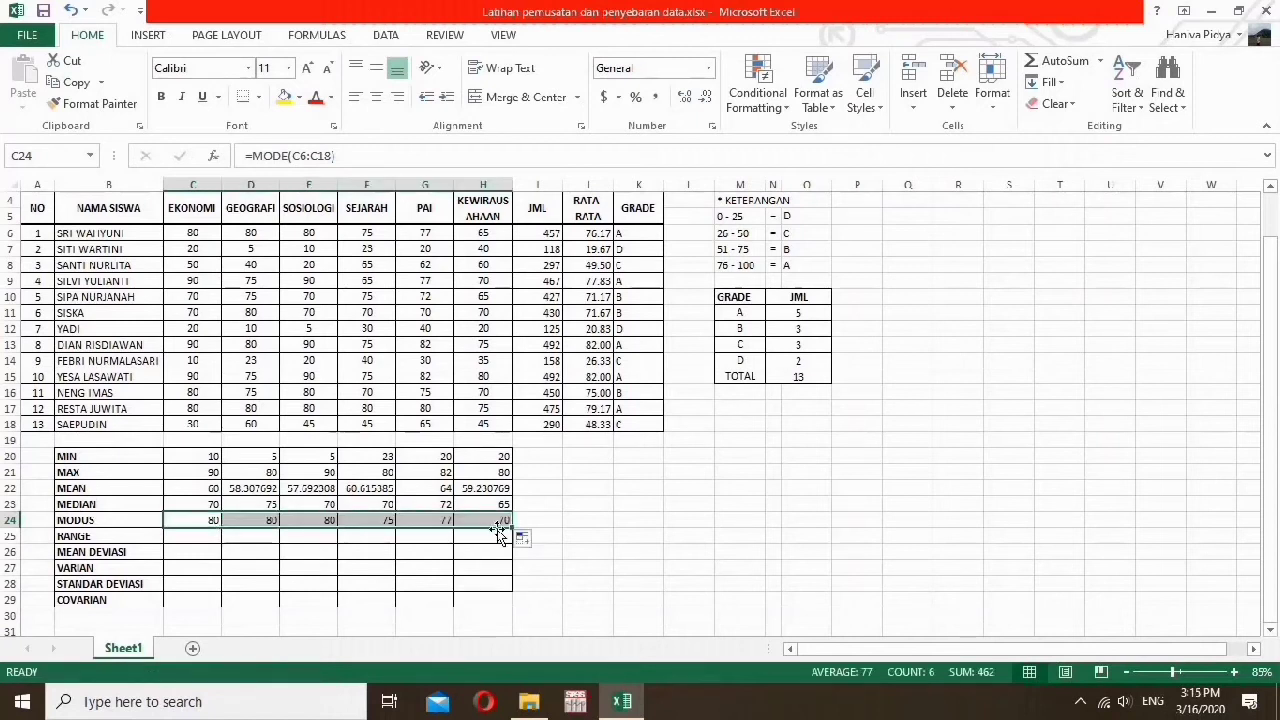
{"action": "left_click", "coordinate": [212, 539]}
{"action": "type", "text": "="}
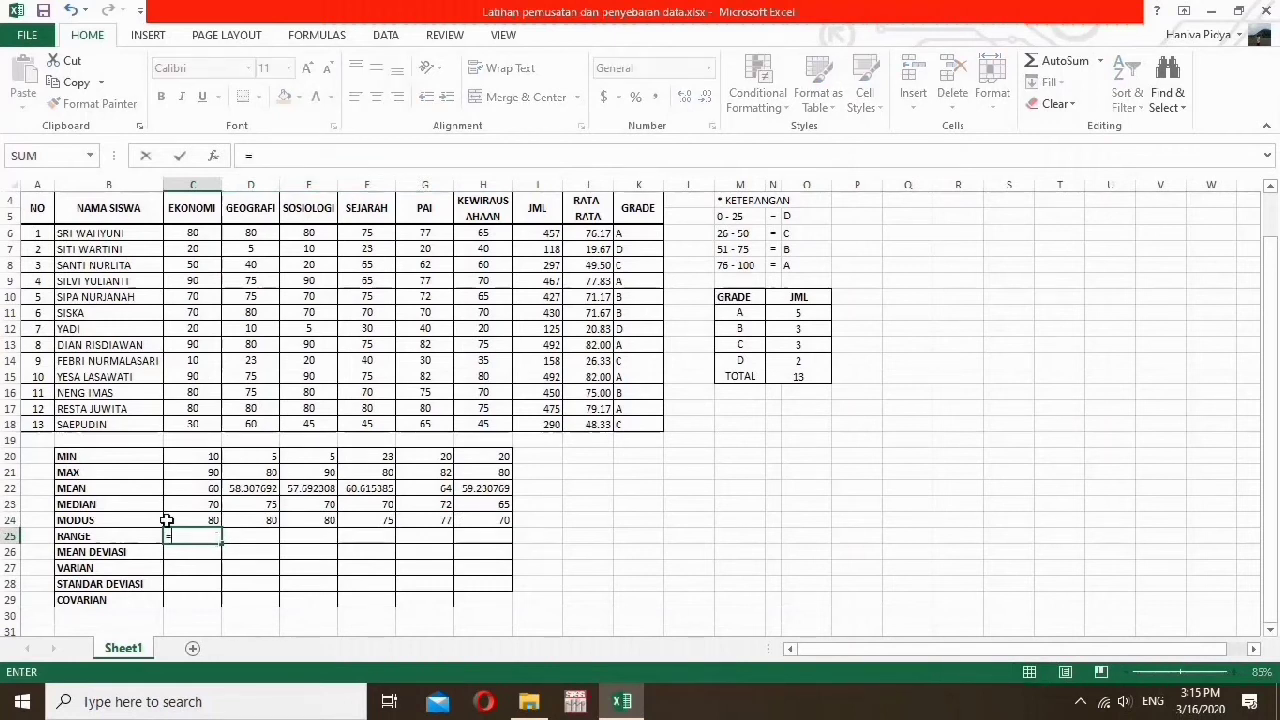
{"action": "left_click", "coordinate": [214, 473]}
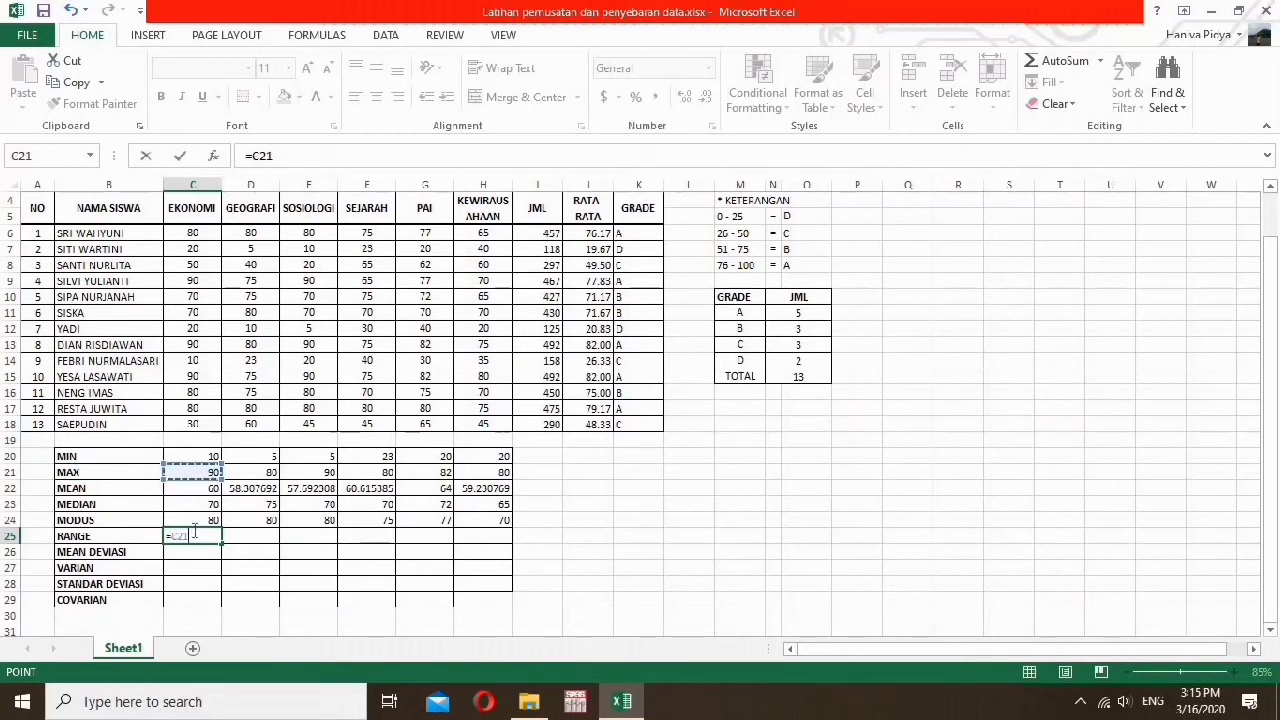
{"action": "key", "text": "BackSpace"}
{"action": "key", "text": "BackSpace"}
{"action": "key", "text": "BackSpace"}
{"action": "key", "text": "BackSpace"}
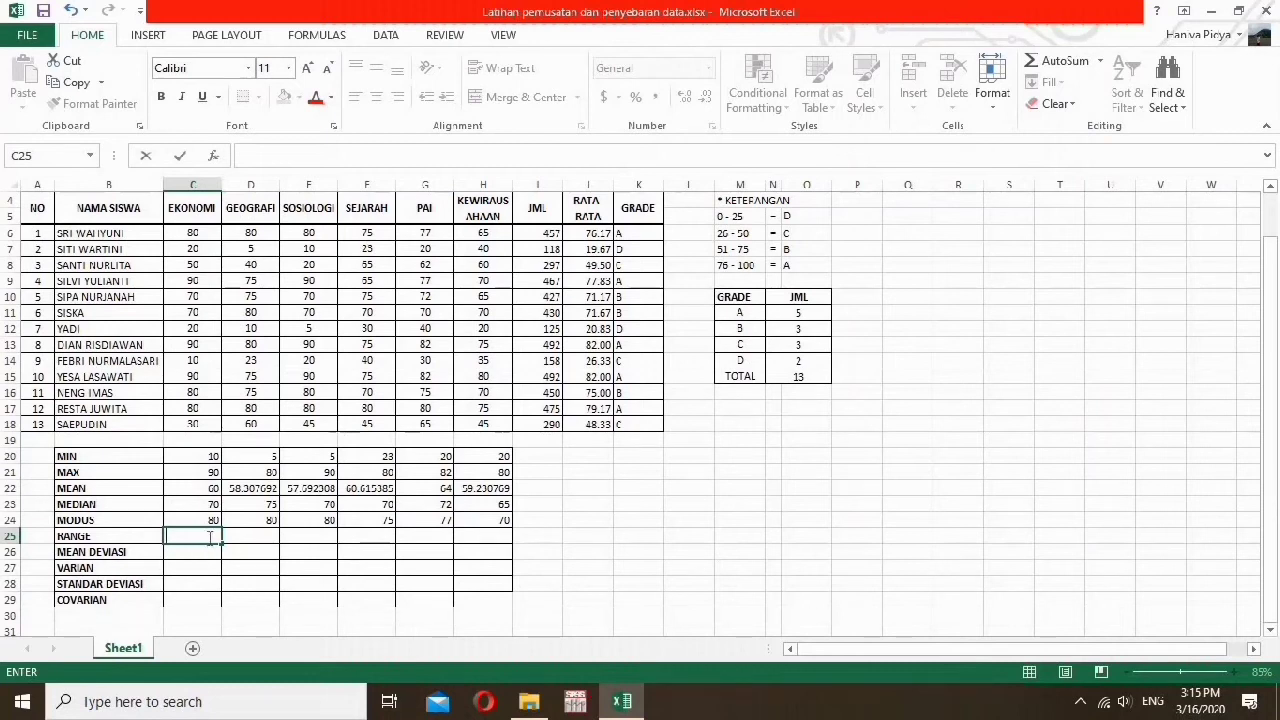
- Calculate the EKONOMI range in C25 with =(C21-C20) and fill the formula across to H25
{"action": "type", "text": "=("}
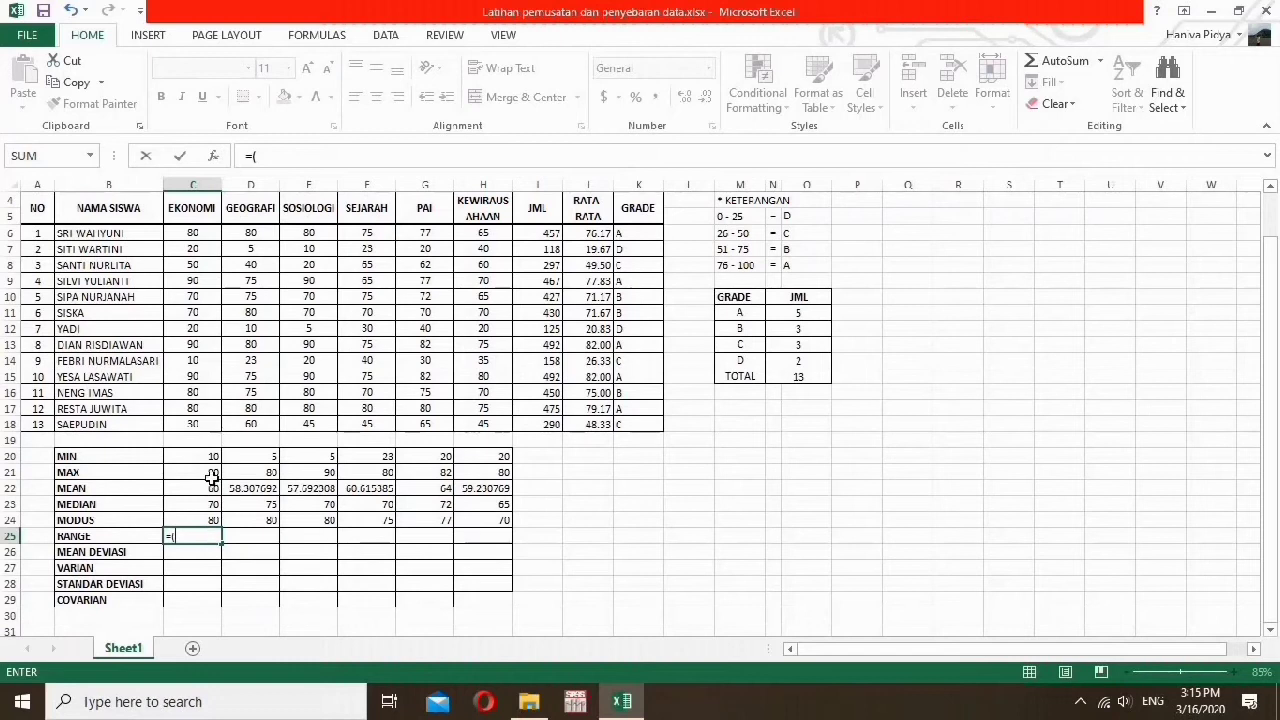
{"action": "left_click", "coordinate": [213, 474]}
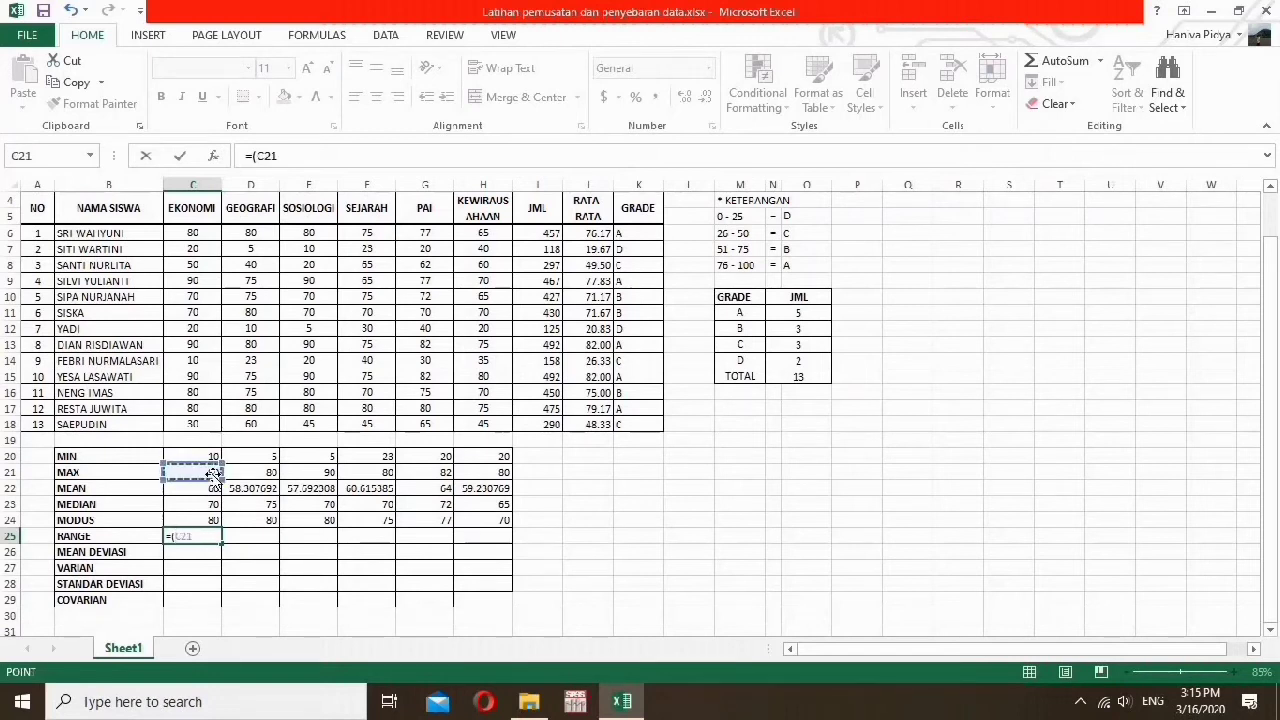
{"action": "type", "text": "-"}
{"action": "left_click", "coordinate": [214, 456]}
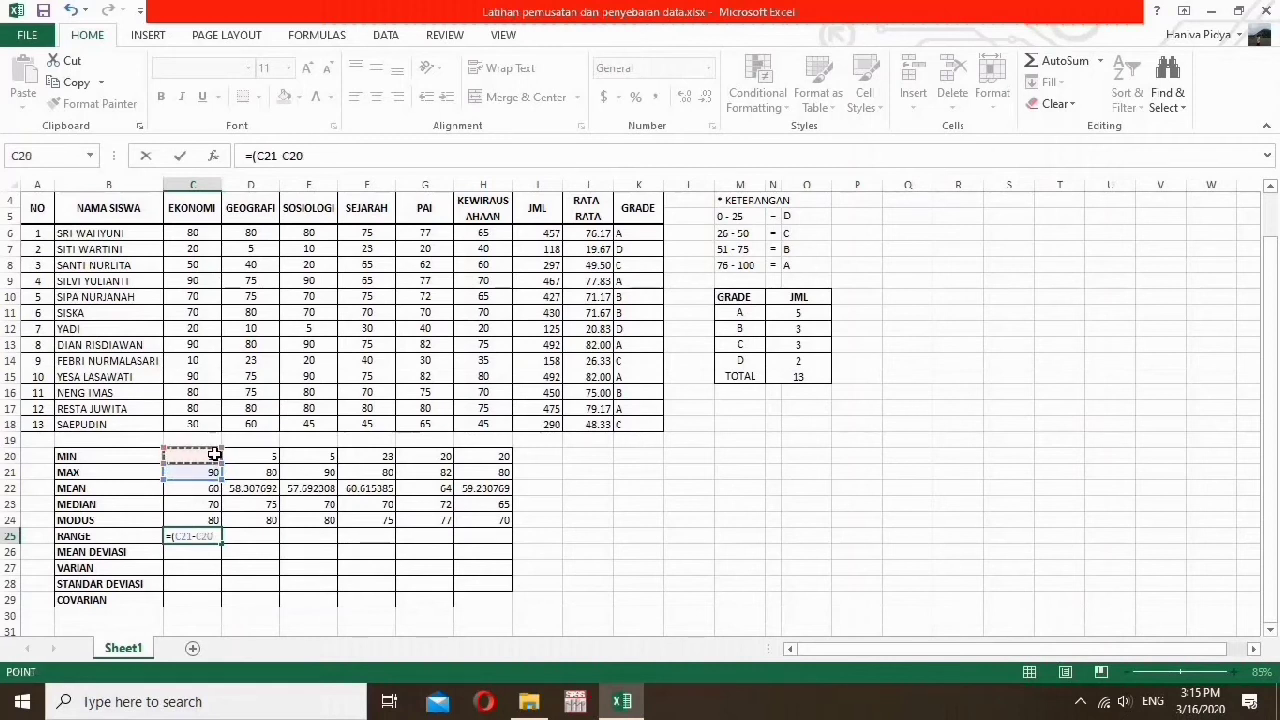
{"action": "type", "text": ")"}
{"action": "key", "text": "Return"}
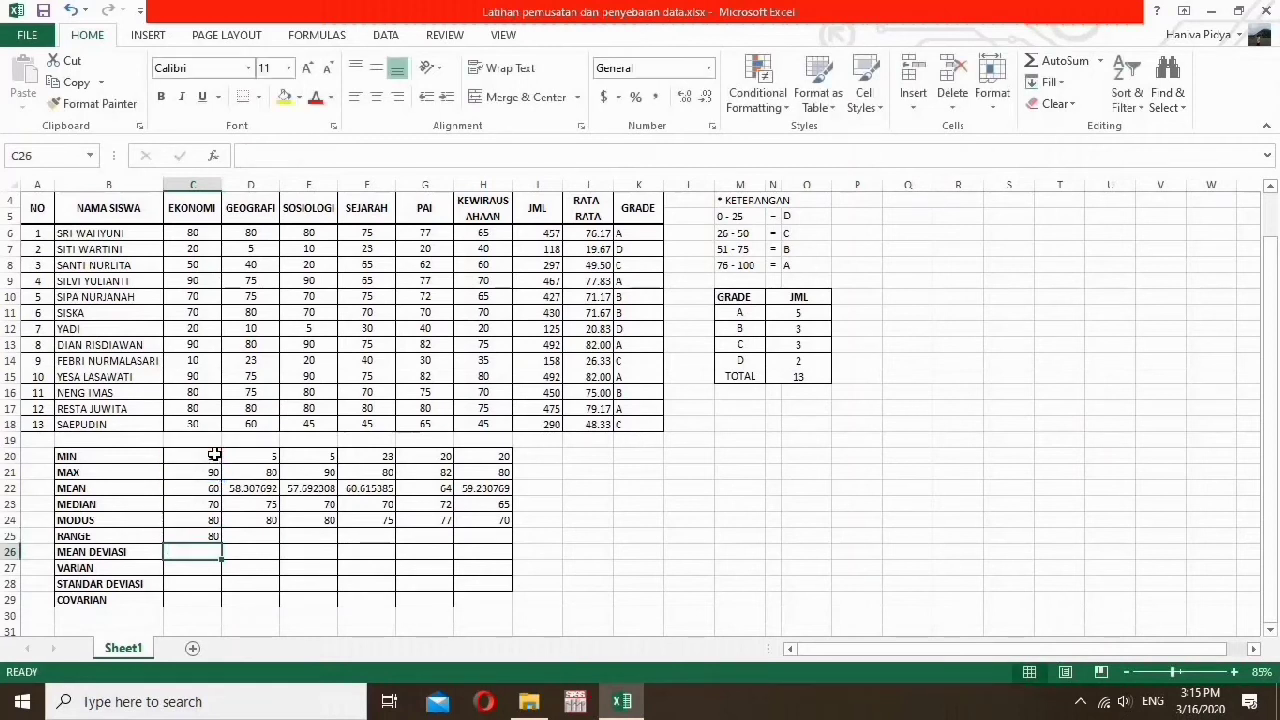
{"action": "left_click", "coordinate": [200, 537]}
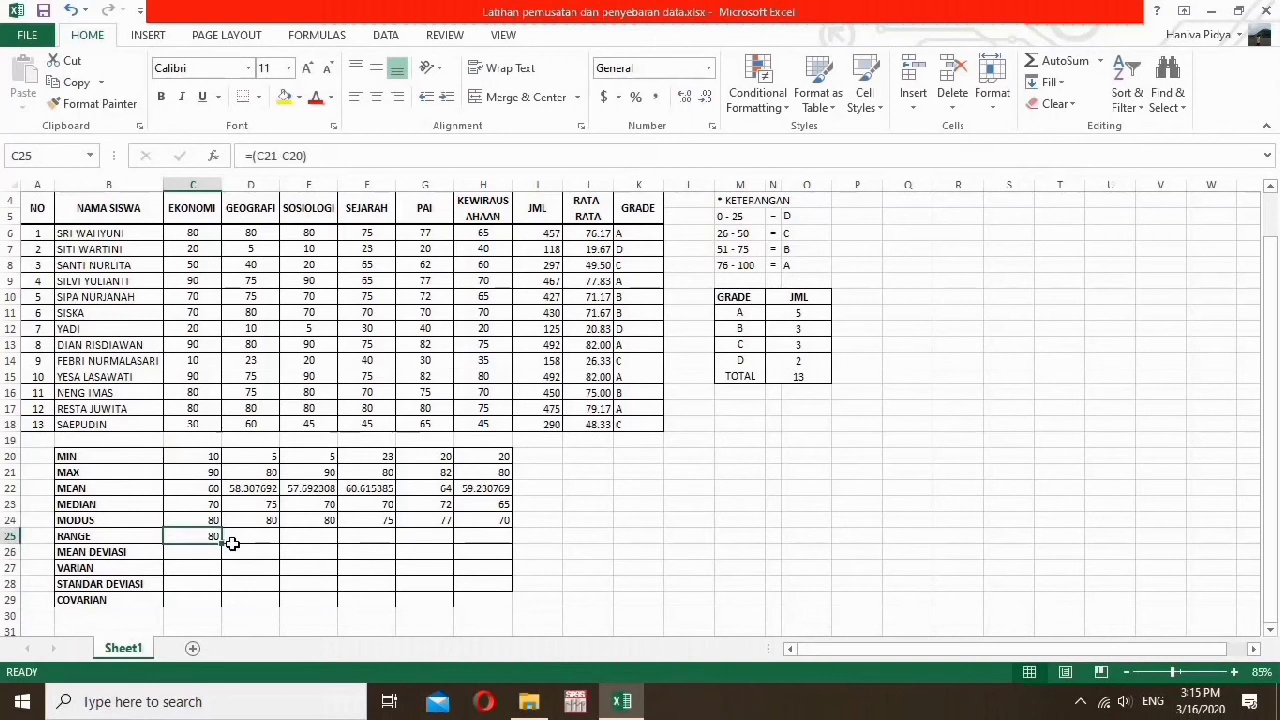
{"action": "left_click_drag", "start_coordinate": [222, 543], "coordinate": [507, 537]}
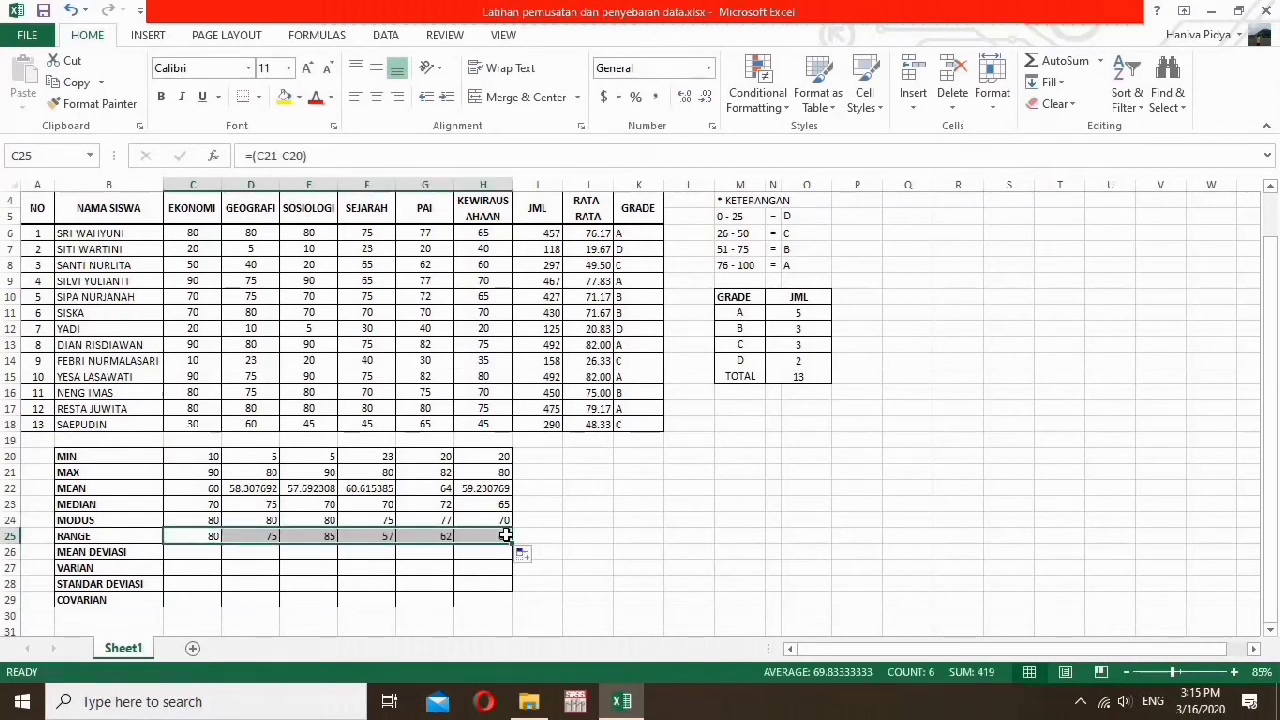
- Calculate the EKONOMI mean deviation in C26 with =AVEDEV(C6:C18) and fill the formula across to H26
{"action": "left_click", "coordinate": [209, 555]}
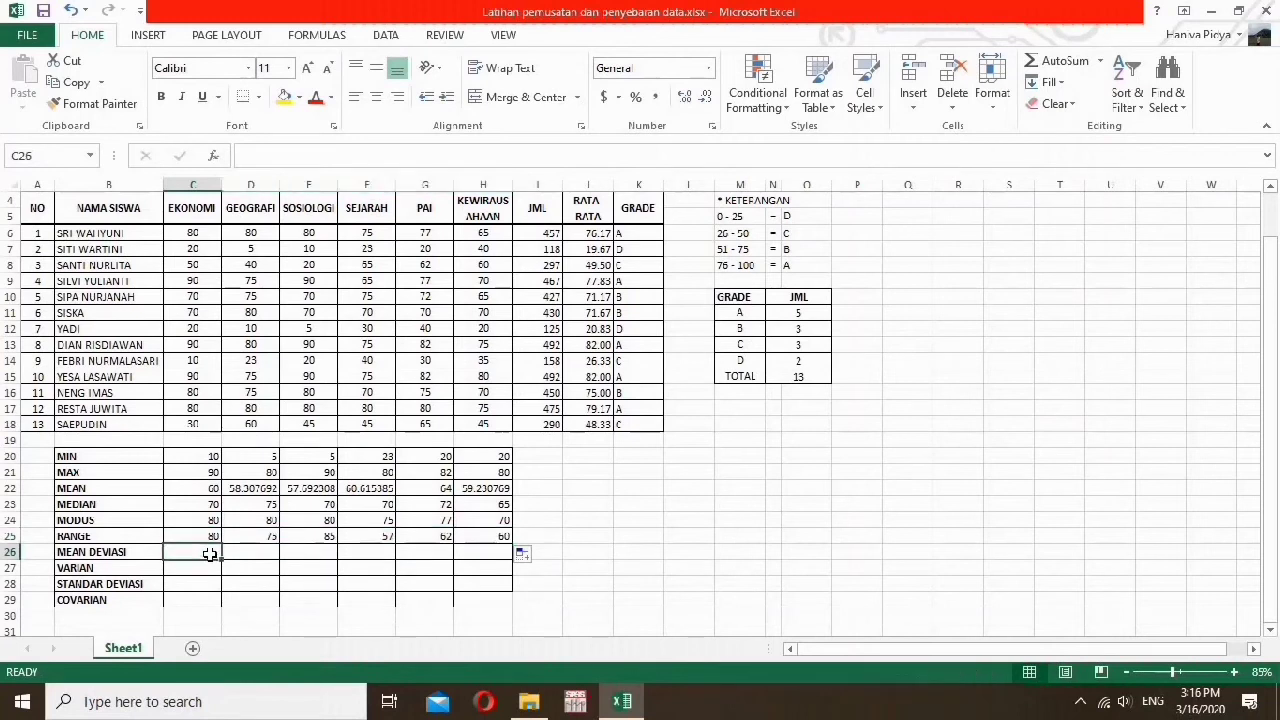
{"action": "type", "text": "=AVE"}
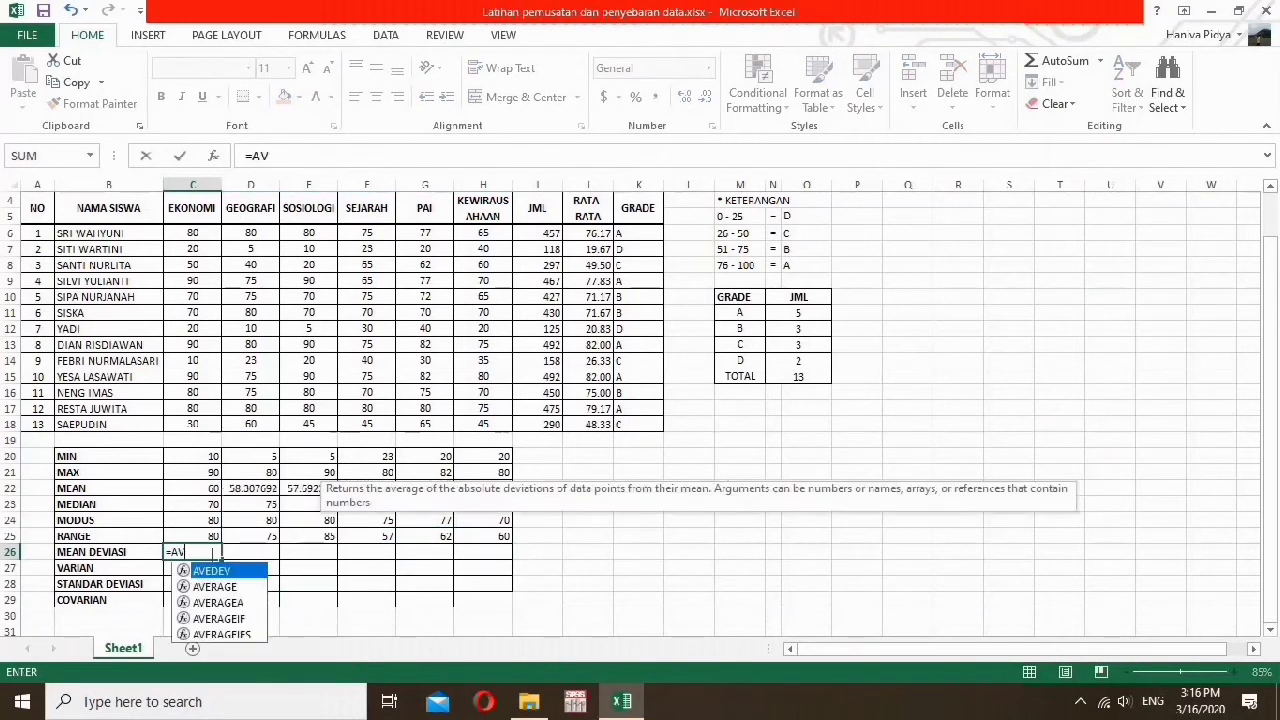
{"action": "double_click", "coordinate": [217, 574]}
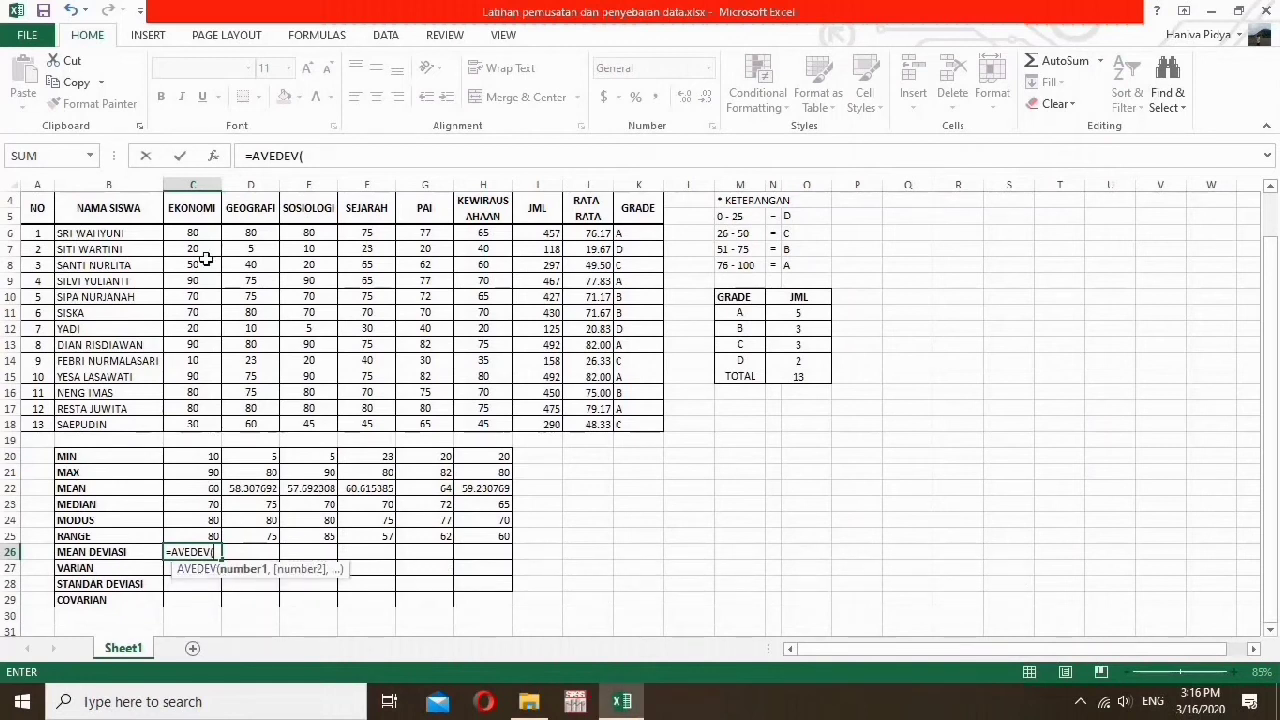
{"action": "left_click_drag", "start_coordinate": [205, 232], "coordinate": [196, 421]}
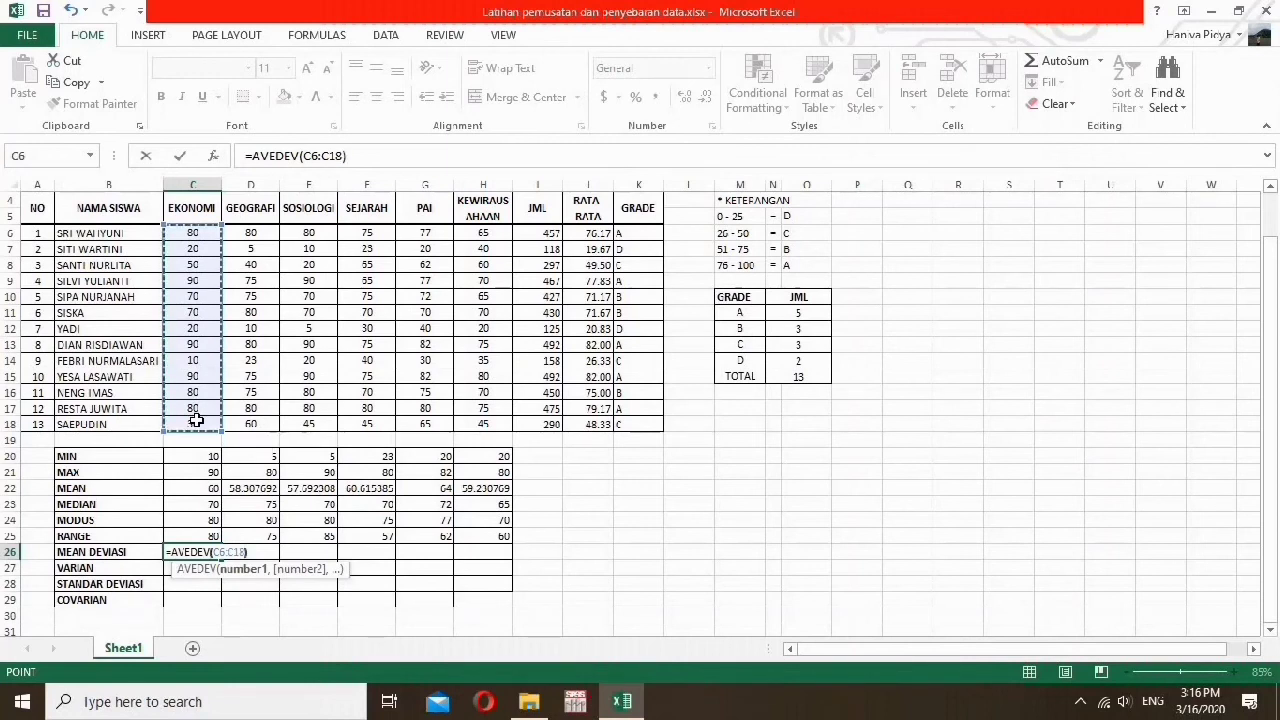
{"action": "key", "text": "Return"}
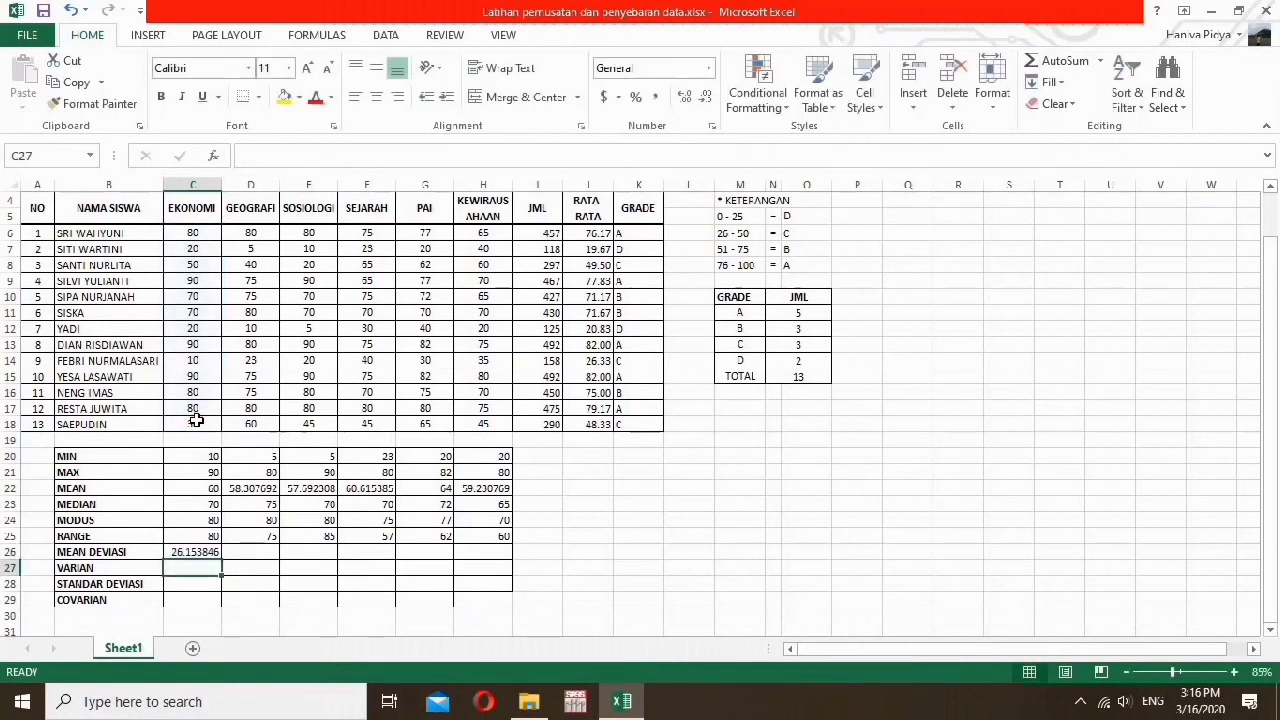
{"action": "left_click", "coordinate": [185, 552]}
{"action": "left_click_drag", "start_coordinate": [221, 556], "coordinate": [500, 558]}
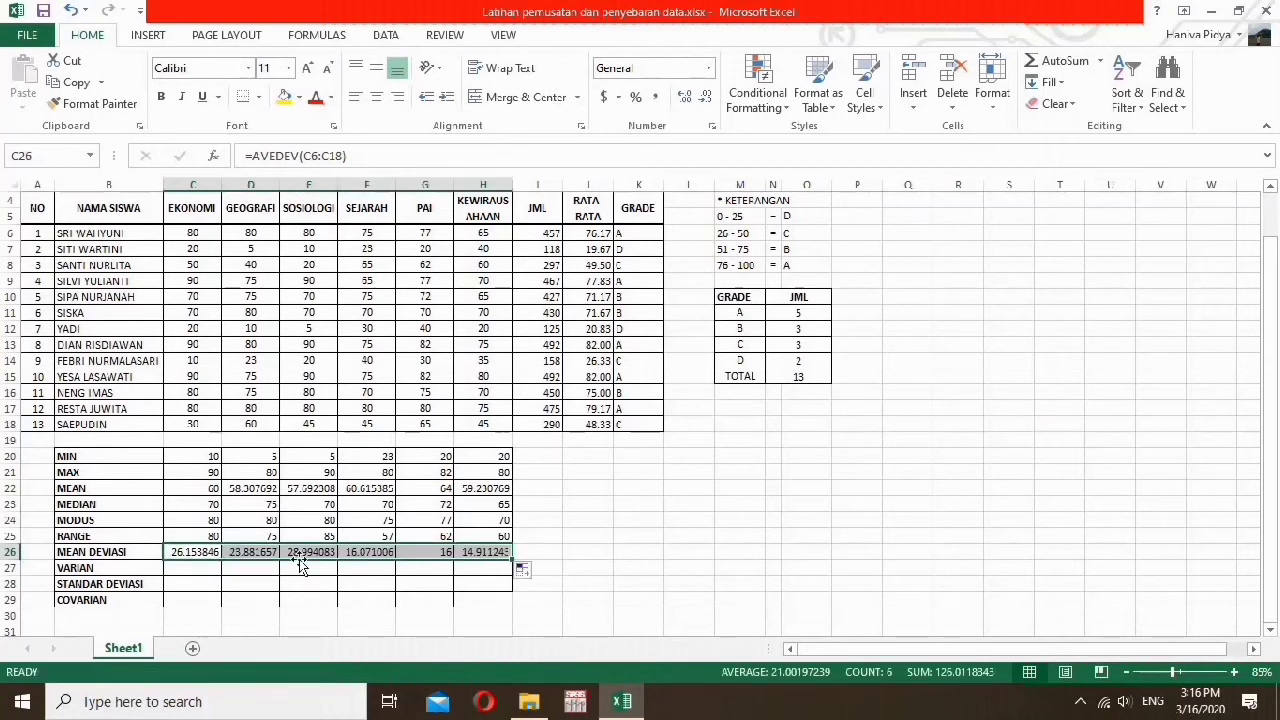
- Calculate the EKONOMI variance in C27 with =VAR(C6:C18) and fill the formula across to H27
{"action": "left_click", "coordinate": [188, 571]}
{"action": "type", "text": "="}
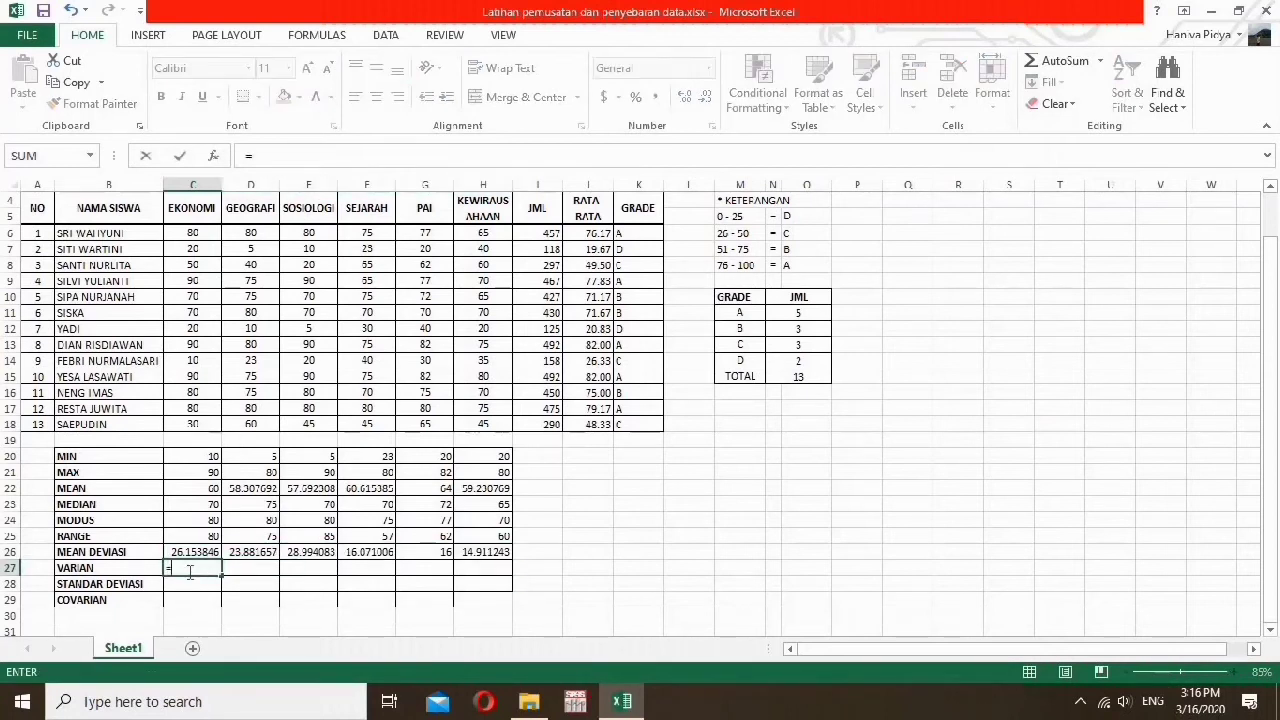
{"action": "type", "text": "VAR("}
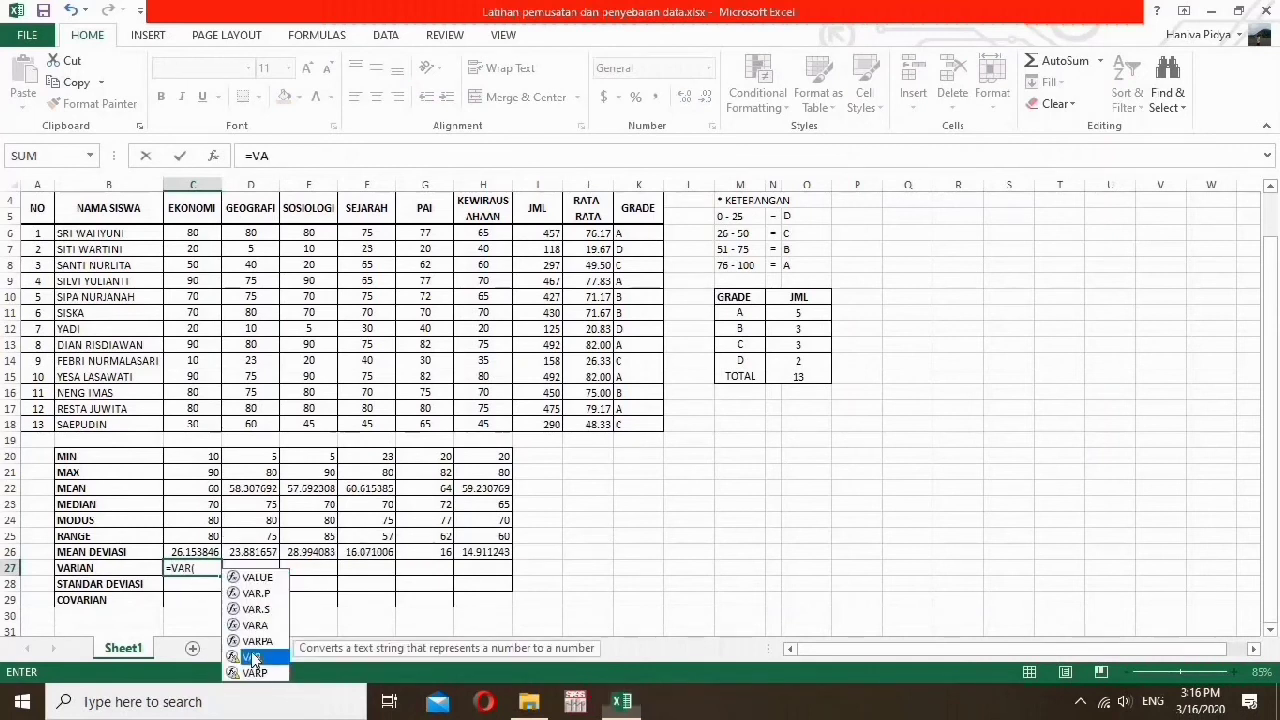
{"action": "double_click", "coordinate": [251, 658]}
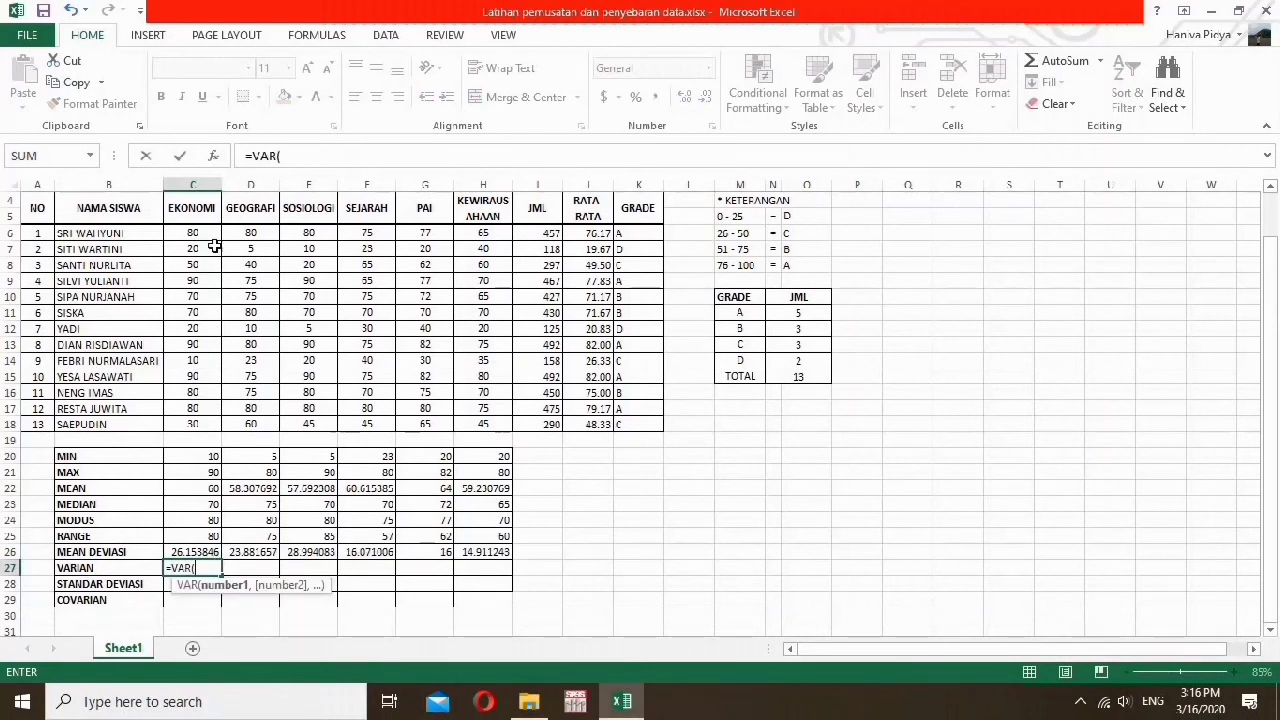
{"action": "left_click_drag", "start_coordinate": [209, 234], "coordinate": [207, 424]}
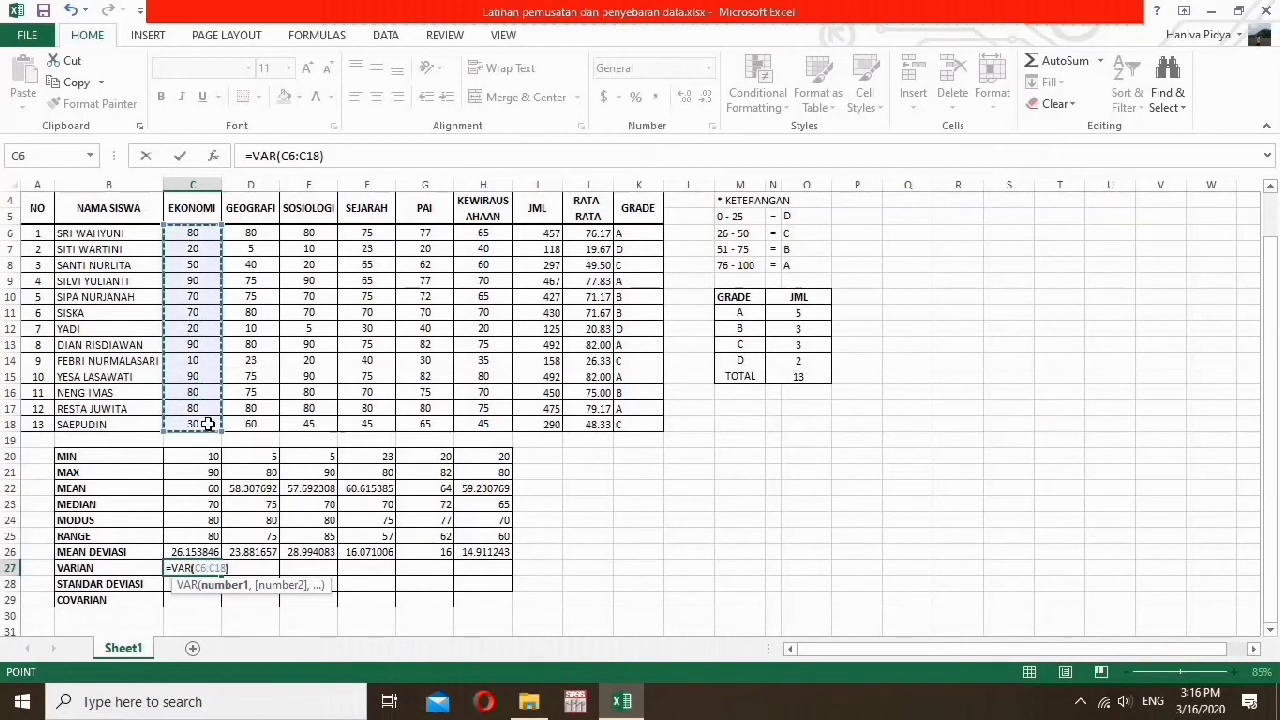
{"action": "type", "text": ")"}
{"action": "key", "text": "Return"}
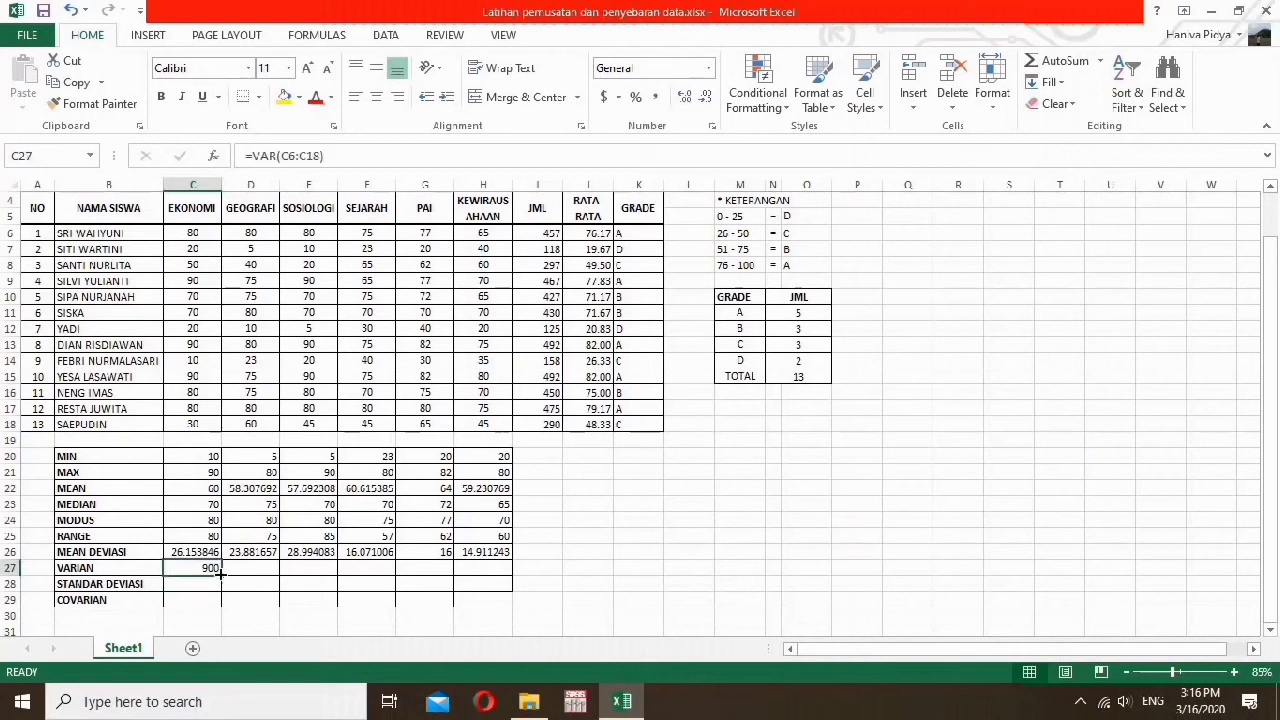
{"action": "left_click_drag", "start_coordinate": [218, 567], "coordinate": [505, 570]}
- Calculate the EKONOMI standard deviation in C28 with =STDEV(C6:C18) and fill the formula across to H28
{"action": "left_click", "coordinate": [207, 582]}
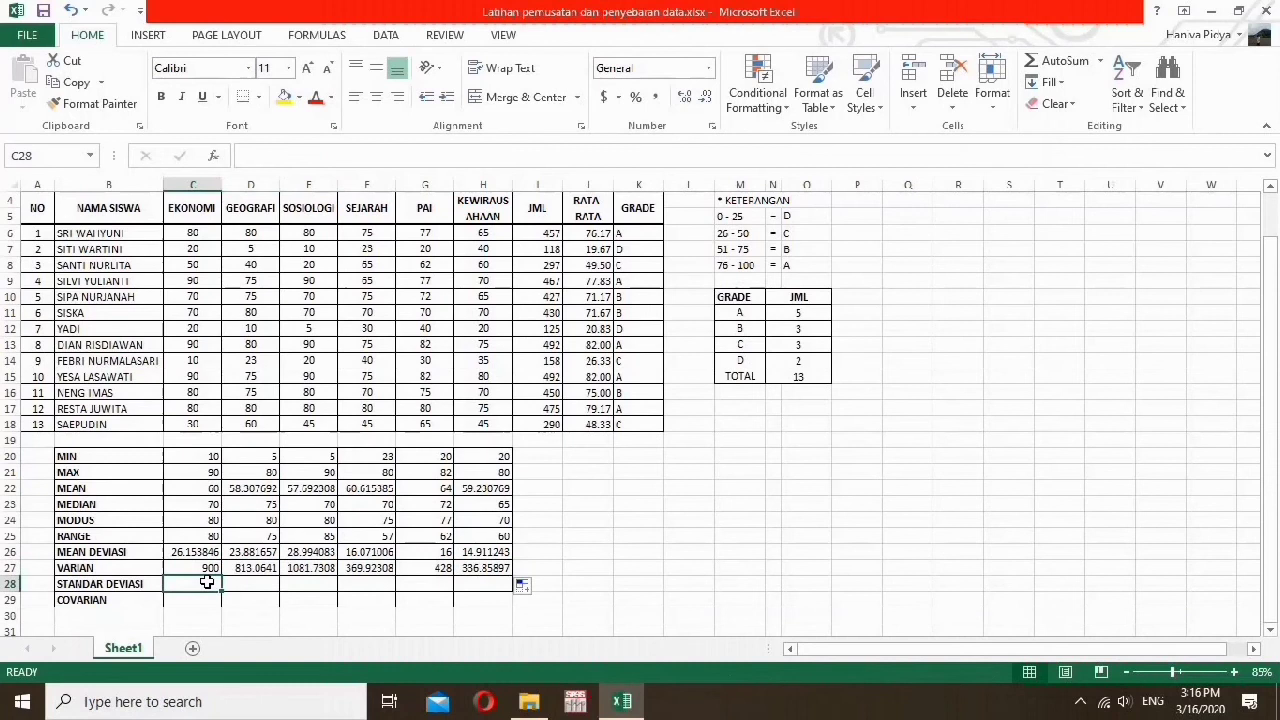
{"action": "type", "text": "=STD"}
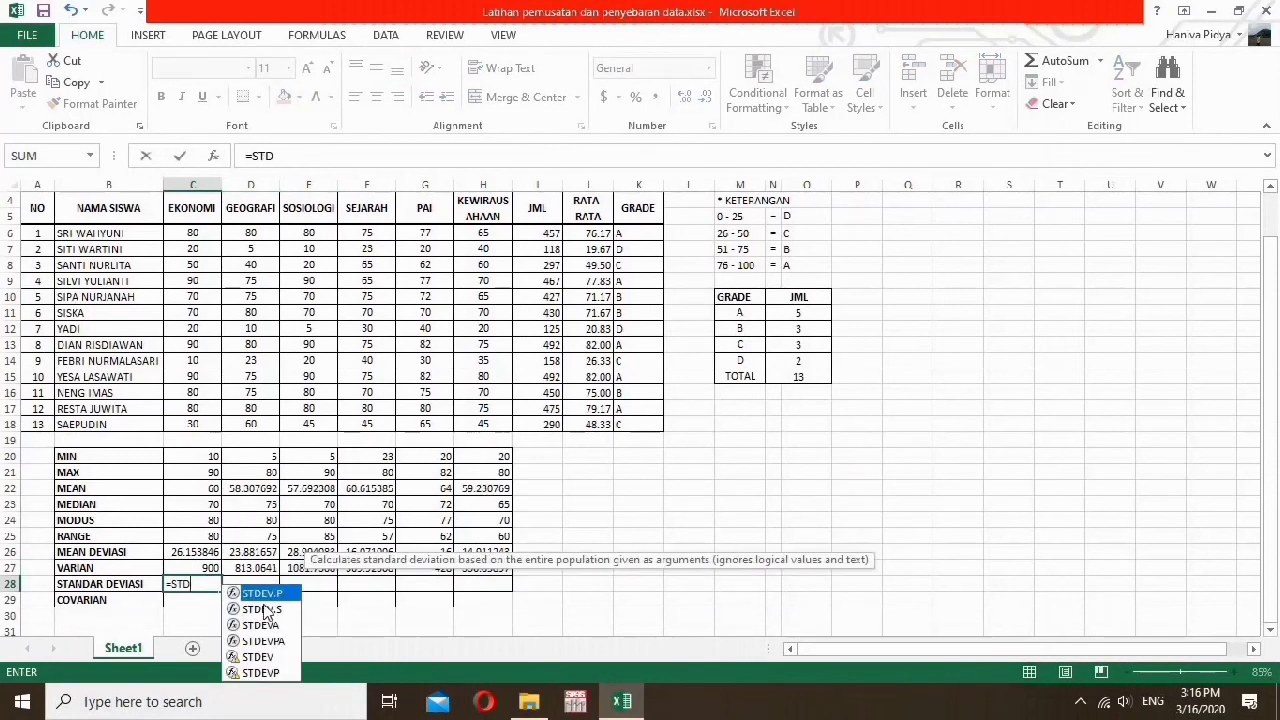
{"action": "left_click", "coordinate": [276, 658]}
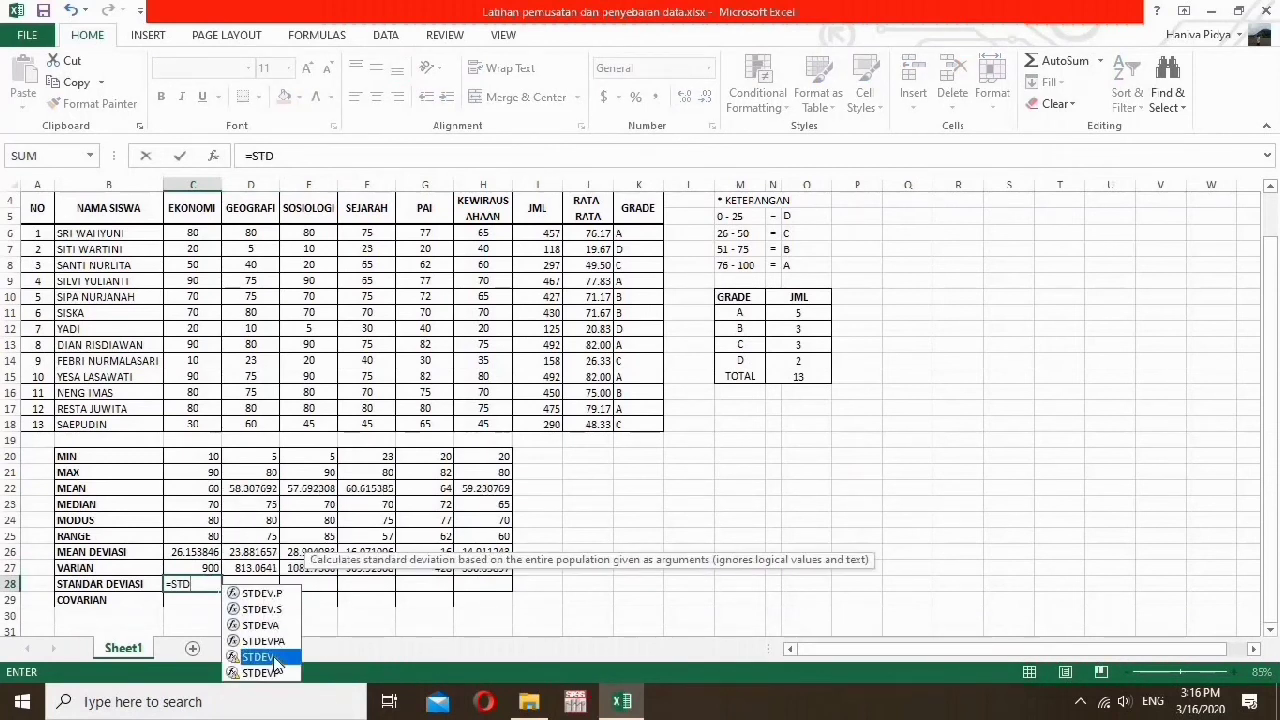
{"action": "double_click", "coordinate": [274, 659]}
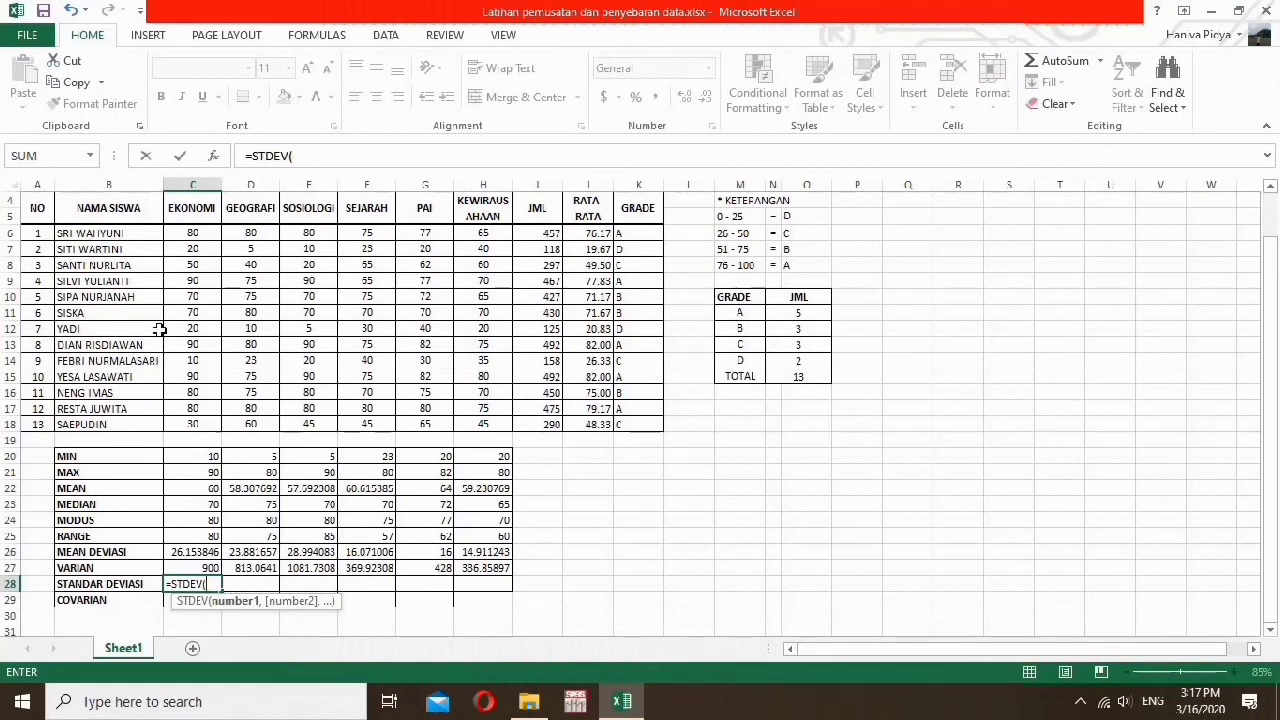
{"action": "left_click_drag", "start_coordinate": [201, 232], "coordinate": [216, 418]}
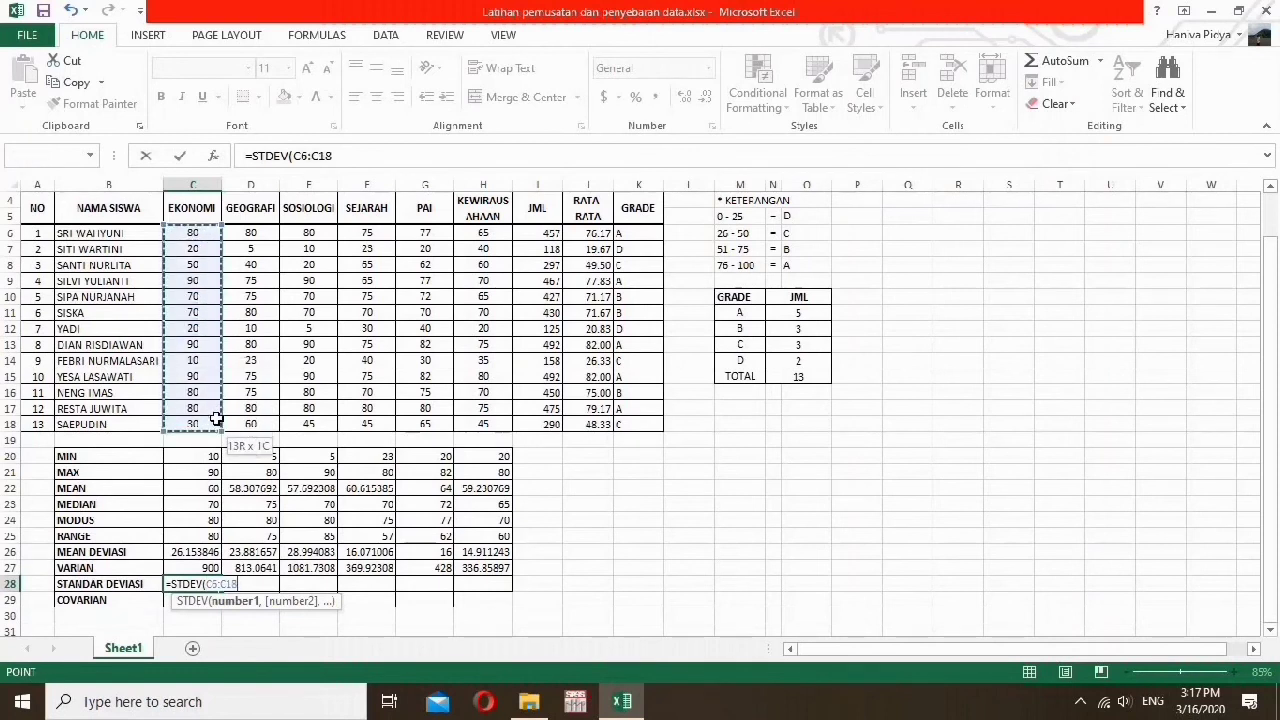
{"action": "key", "text": "Return"}
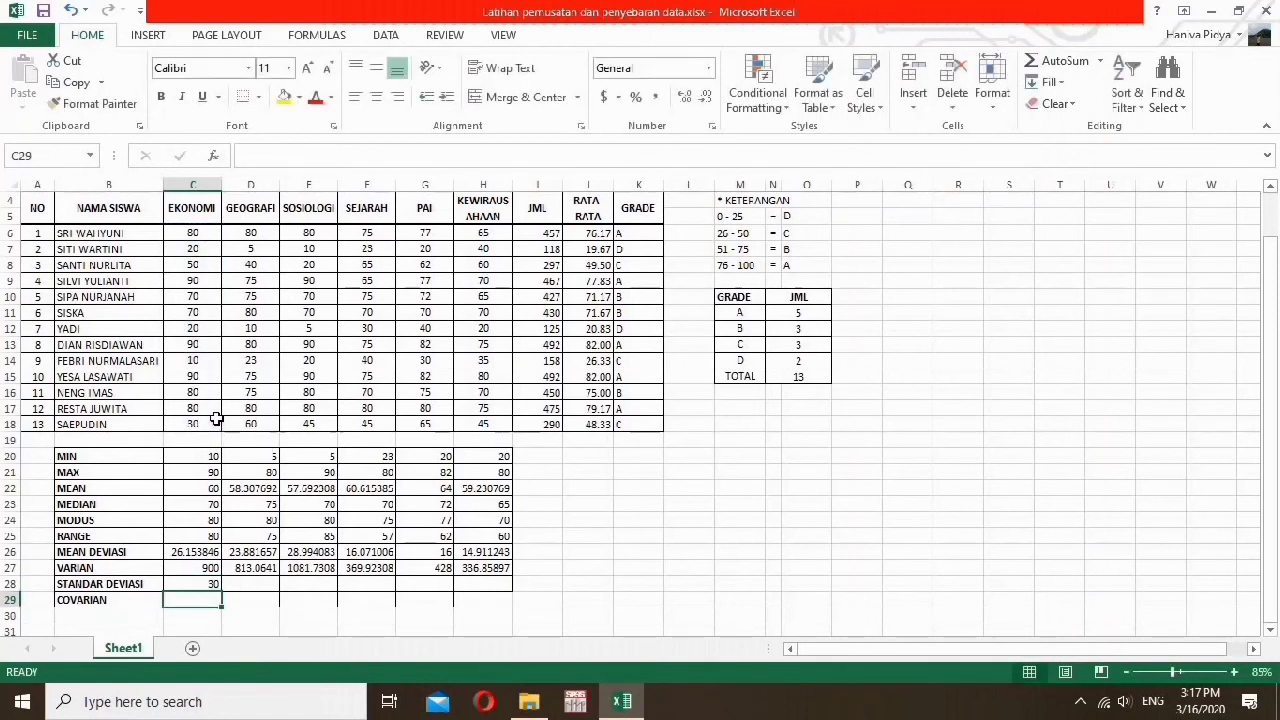
{"action": "left_click", "coordinate": [213, 584]}
{"action": "left_click_drag", "start_coordinate": [220, 589], "coordinate": [502, 588]}
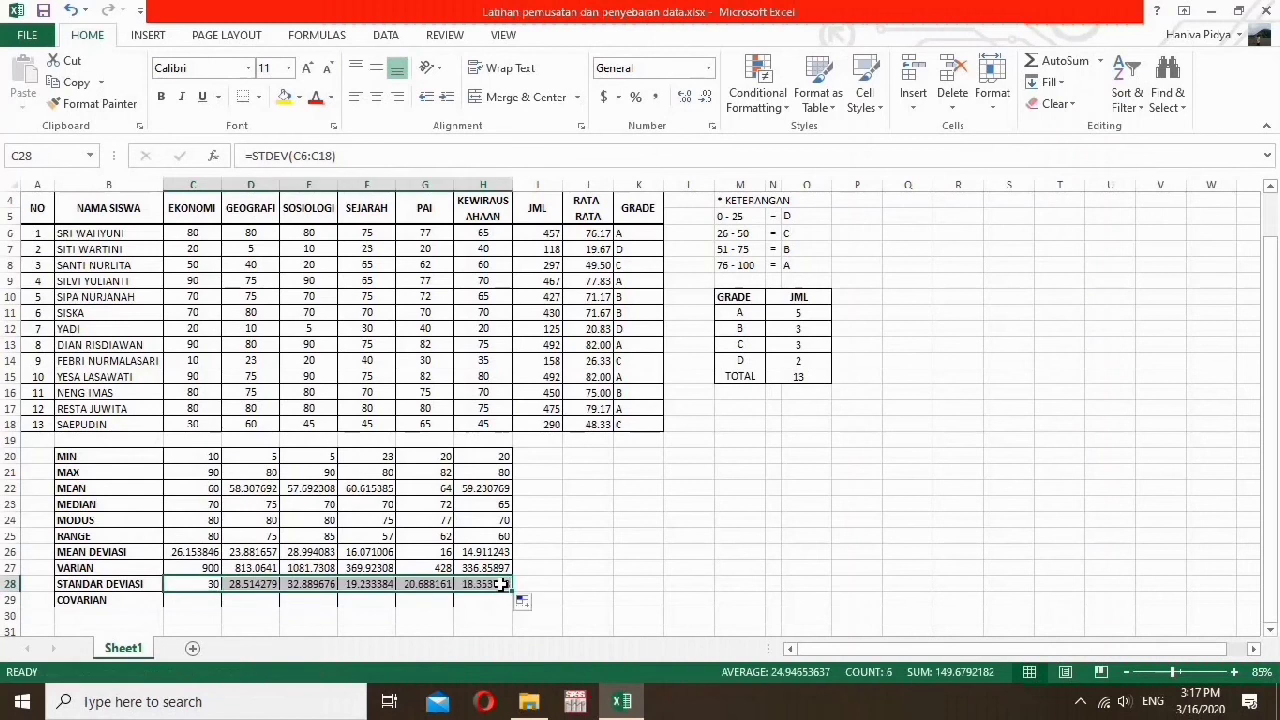
- Calculate the EKONOMI COVARIAN value in C29 with =(C28/C22)*100 and fill the formula across to H29
{"action": "left_click", "coordinate": [196, 600]}
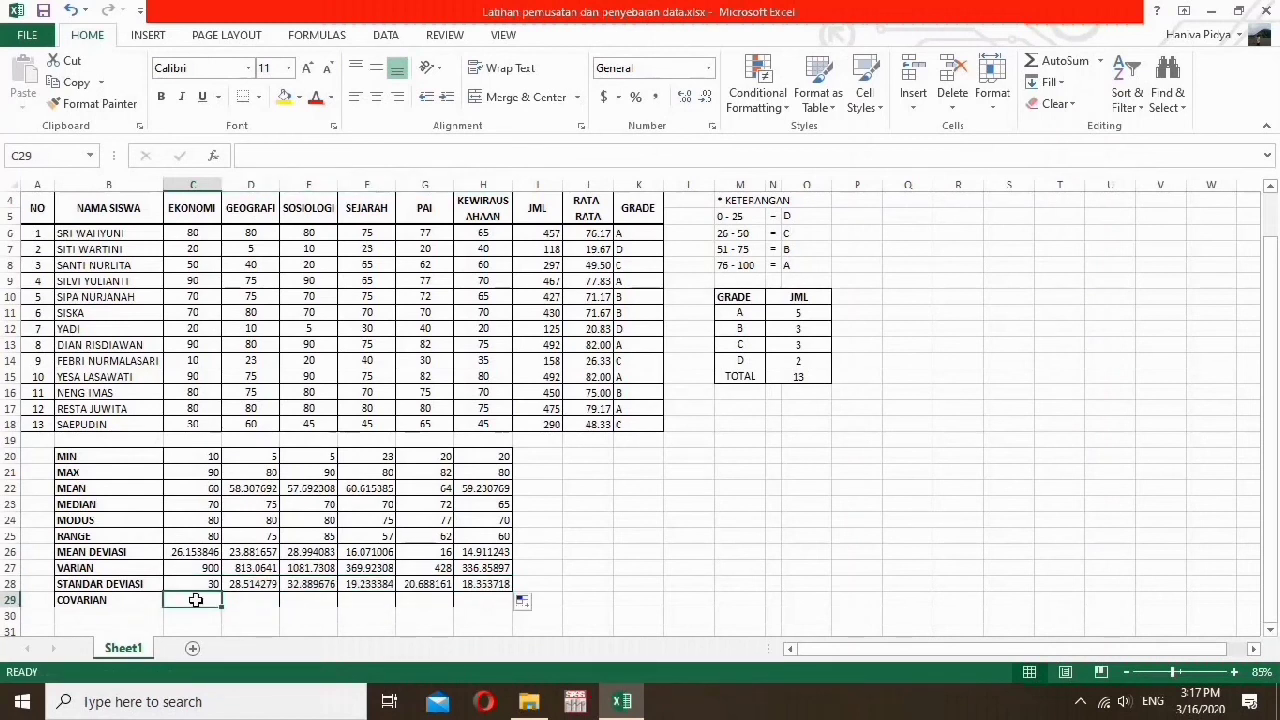
{"action": "type", "text": "="}
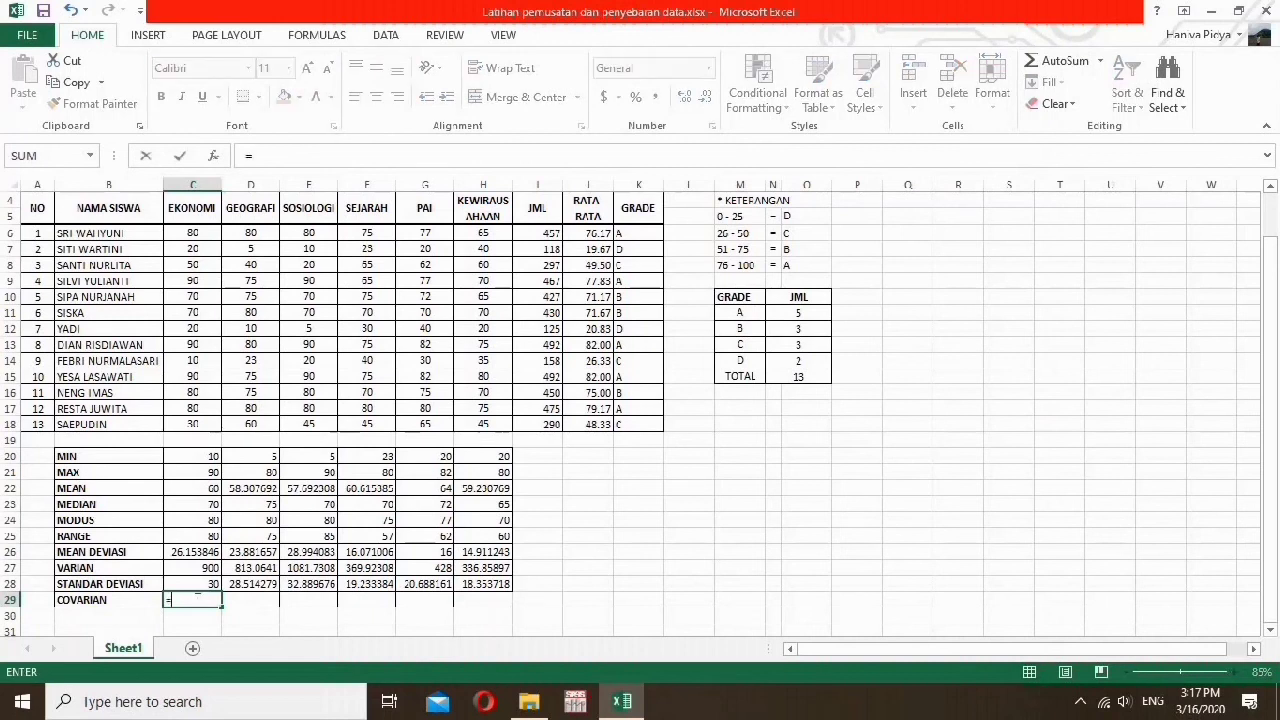
{"action": "type", "text": "("}
{"action": "left_click", "coordinate": [200, 584]}
{"action": "type", "text": "/"}
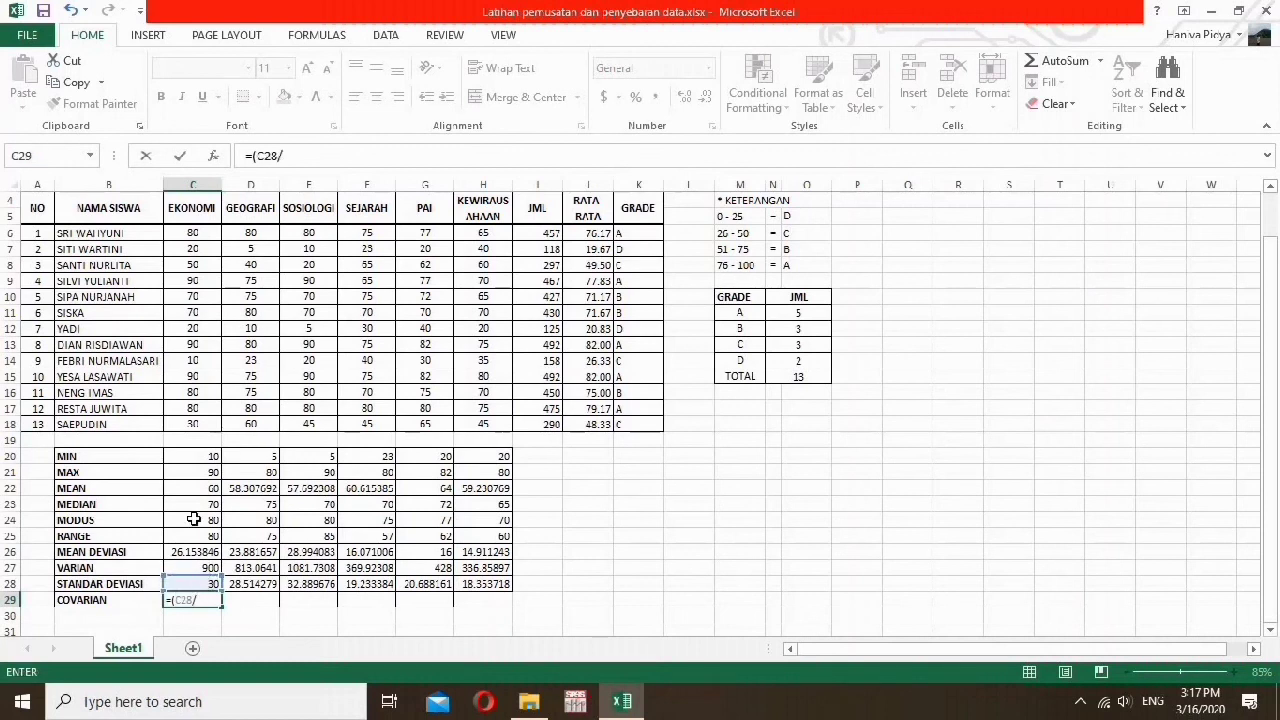
{"action": "left_click", "coordinate": [202, 488]}
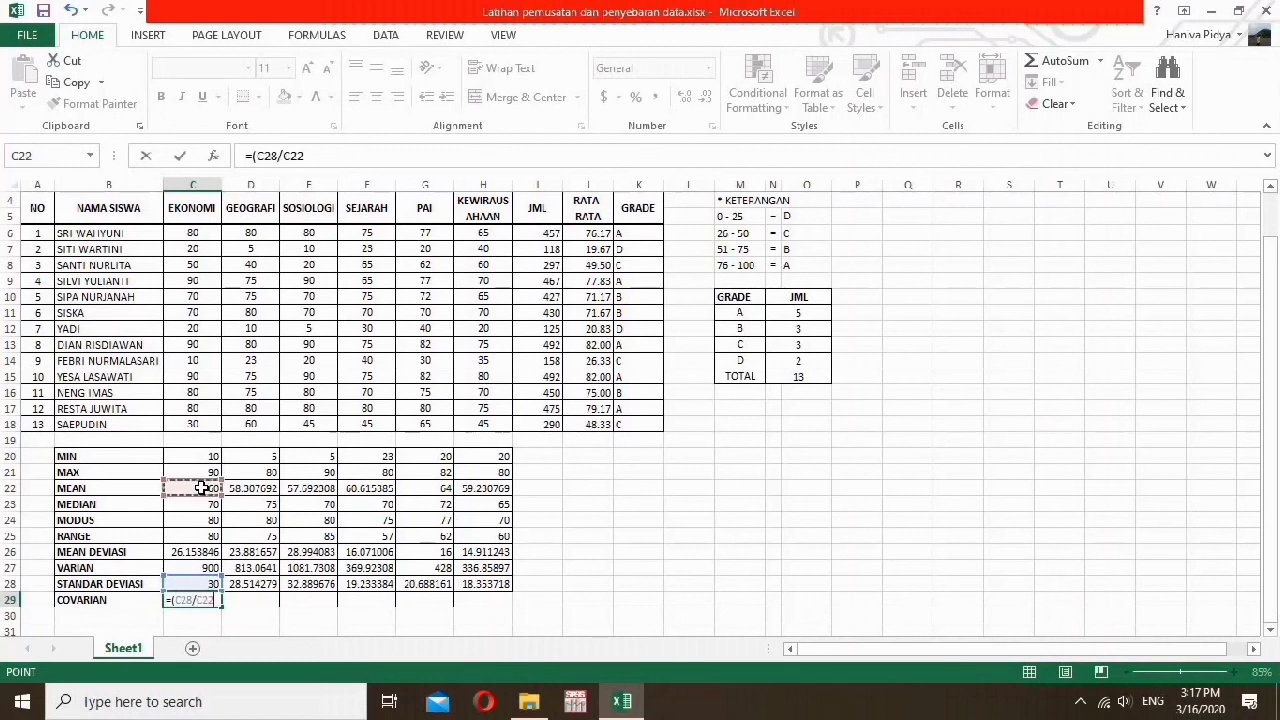
{"action": "type", "text": ")*100"}
{"action": "key", "text": "Return"}
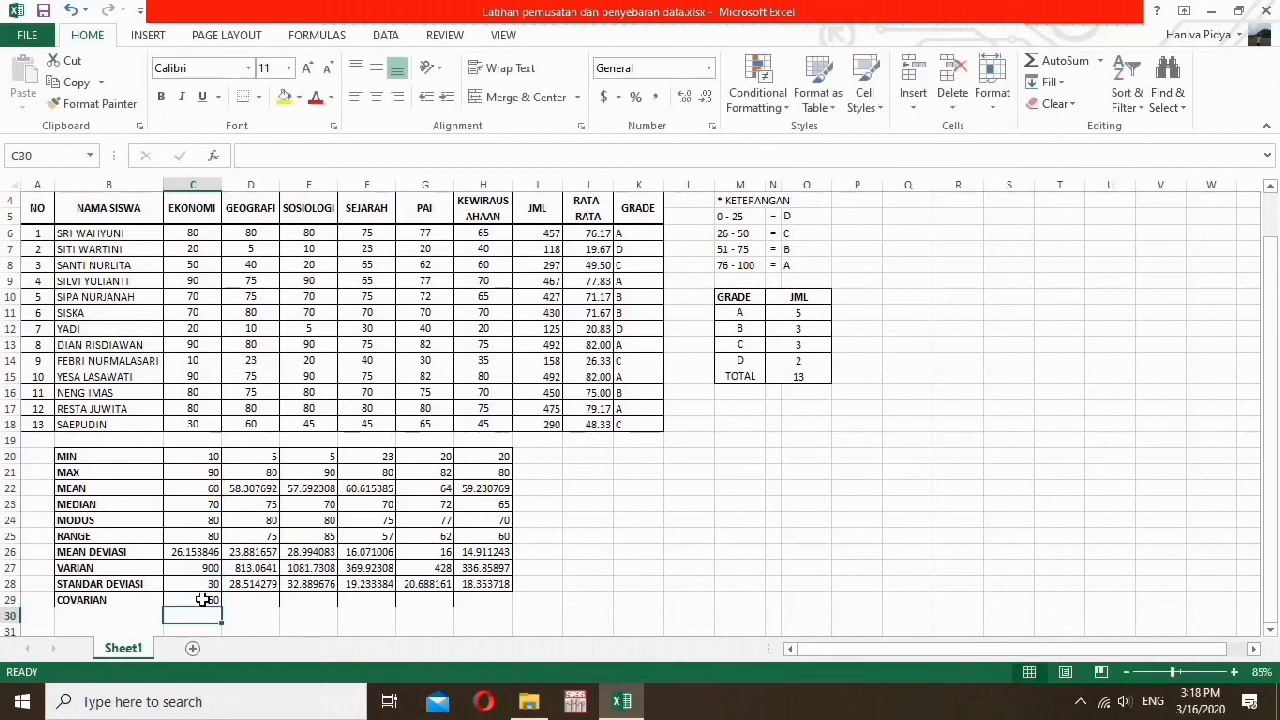
{"action": "left_click", "coordinate": [203, 598]}
{"action": "left_click_drag", "start_coordinate": [222, 604], "coordinate": [487, 601]}
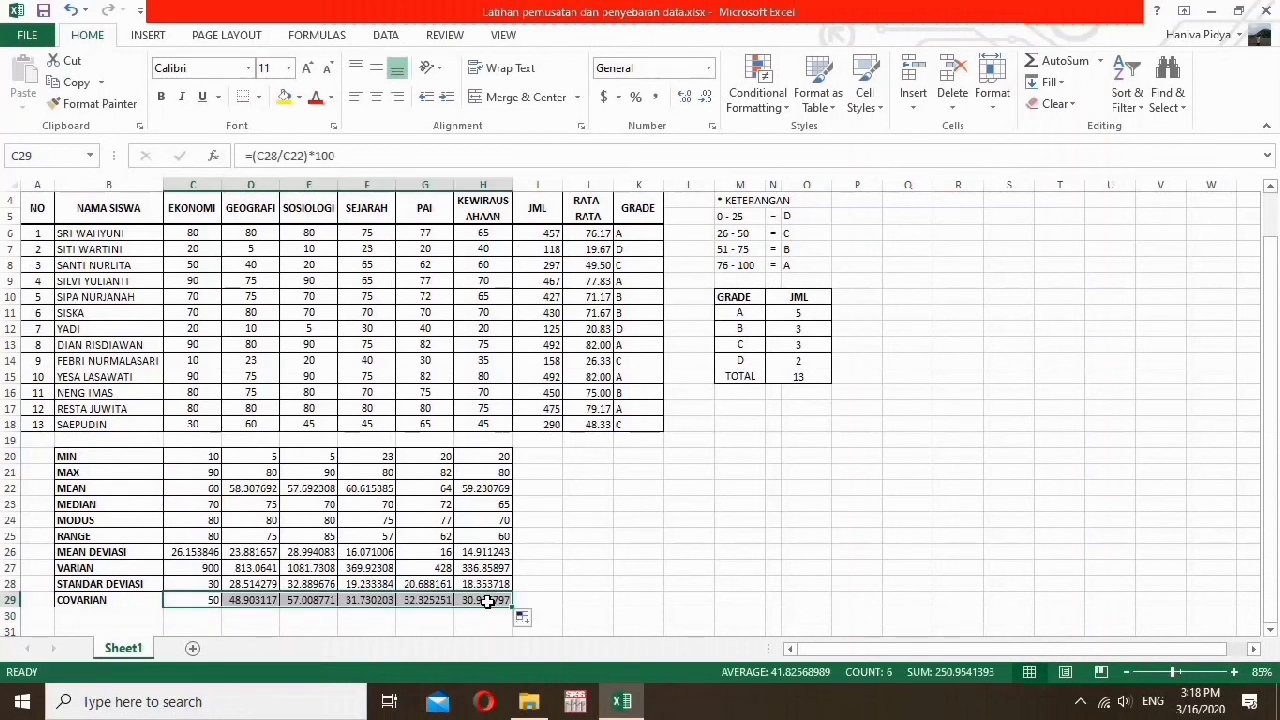